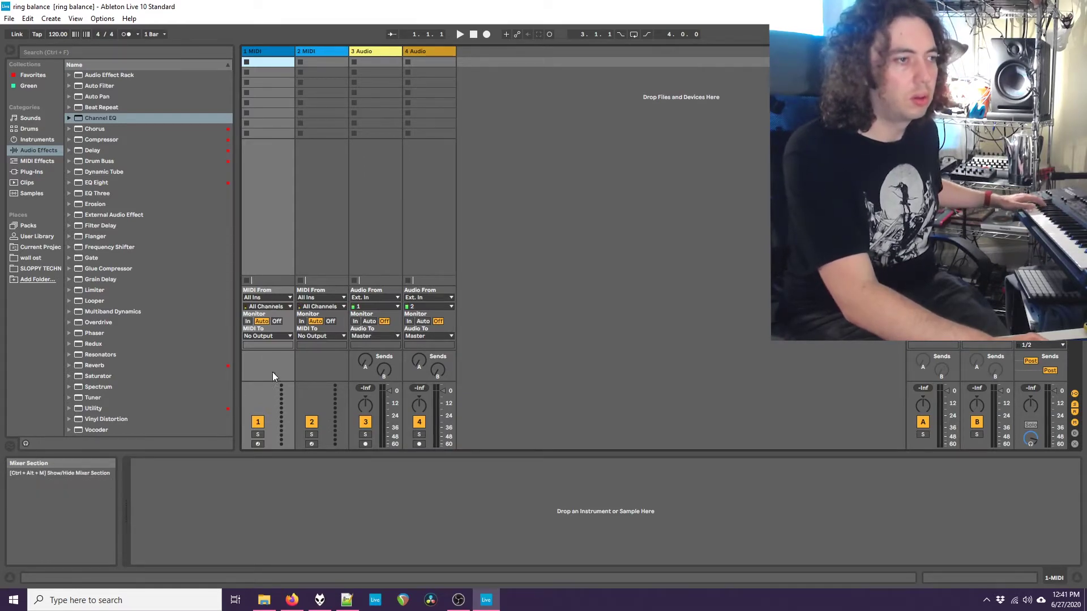
# Step: Route the 1 MIDI track's output to the FirePod on channel 1
pyautogui.click(266, 335)
pyautogui.click(268, 345)
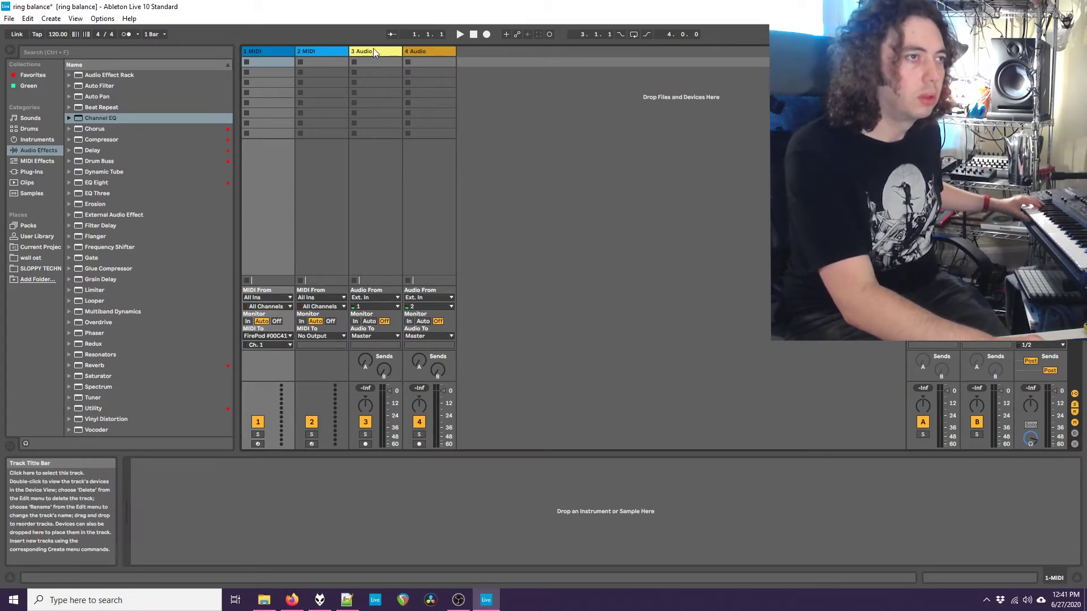
# Step: Load St. J drum rack A from the Green collection onto a new track and insert a MIDI clip in its first slot
pyautogui.click(39, 85)
pyautogui.moveTo(131, 78); pyautogui.dragTo(526, 89)
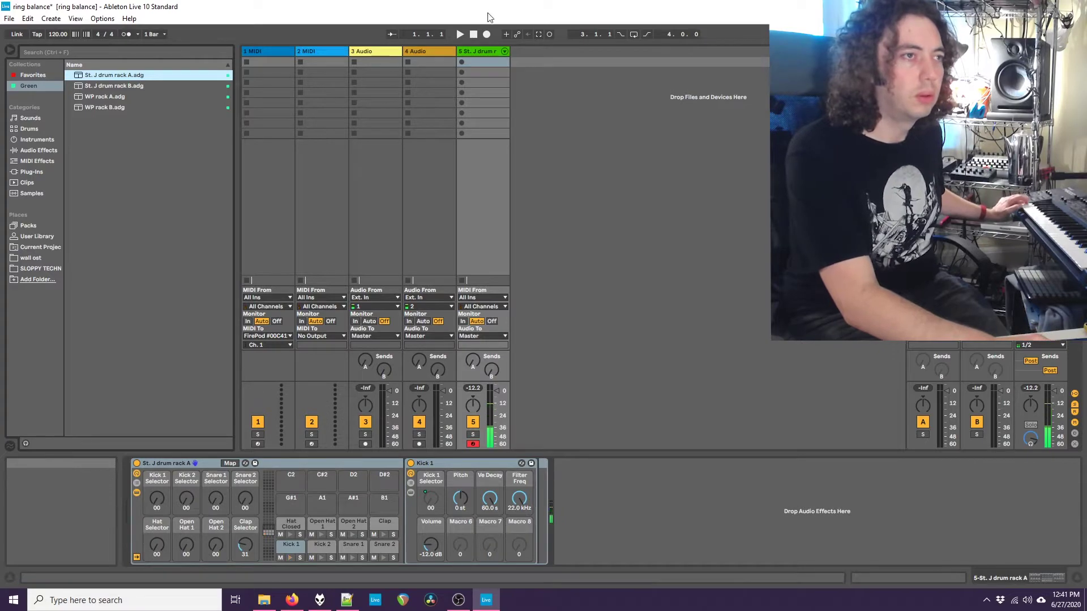
pyautogui.rightClick(473, 61)
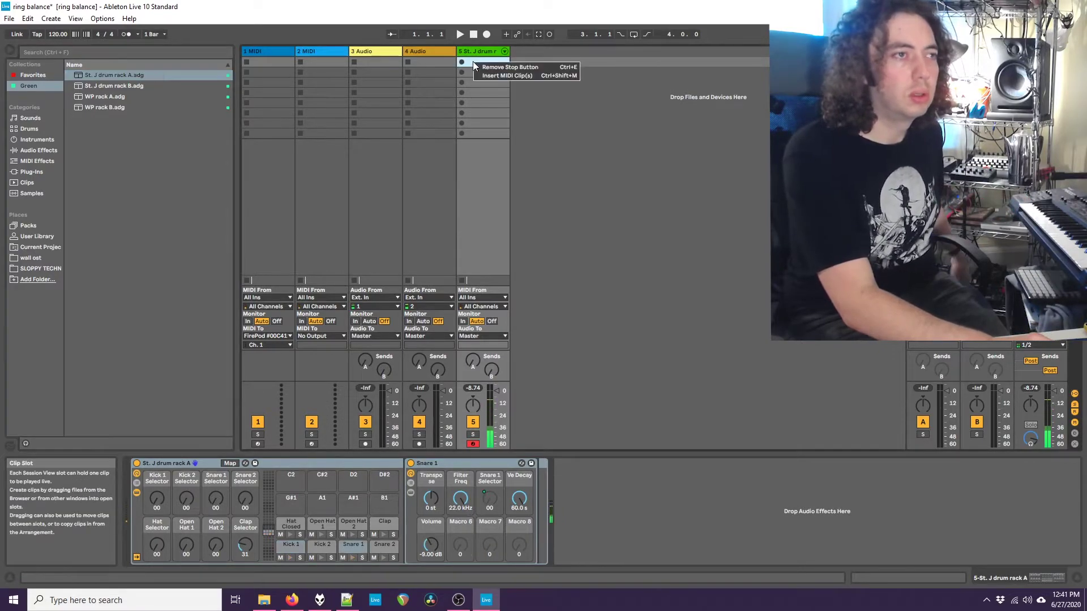
pyautogui.click(479, 75)
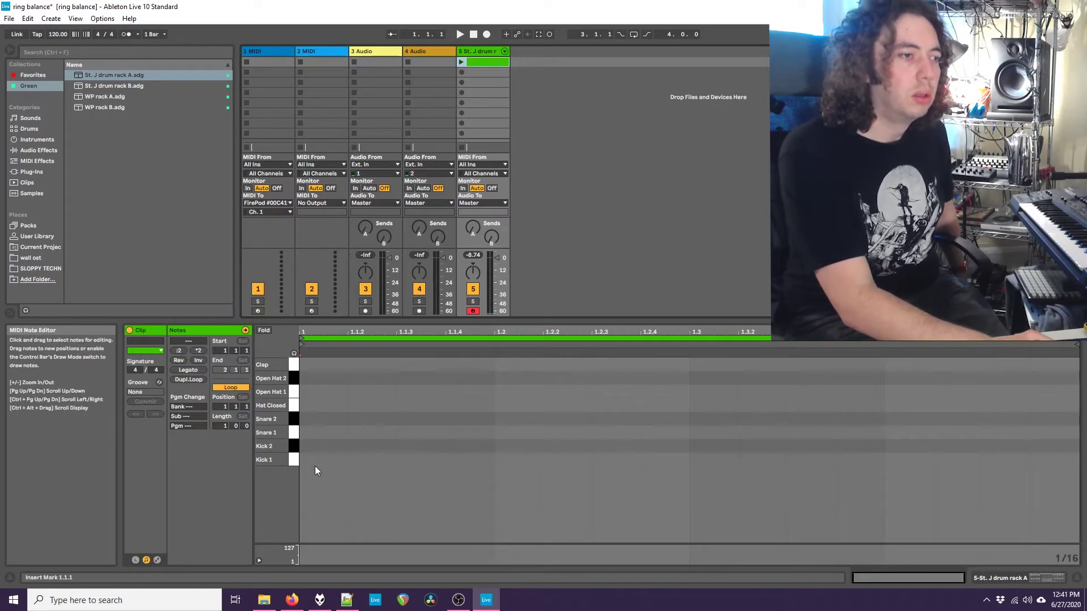
# Step: Launch the clip and program Kick 1 notes at 1.1.1, 1.2.4, 1.3.1 and 1.3.3
pyautogui.doubleClick(326, 460)
pyautogui.click(461, 62)
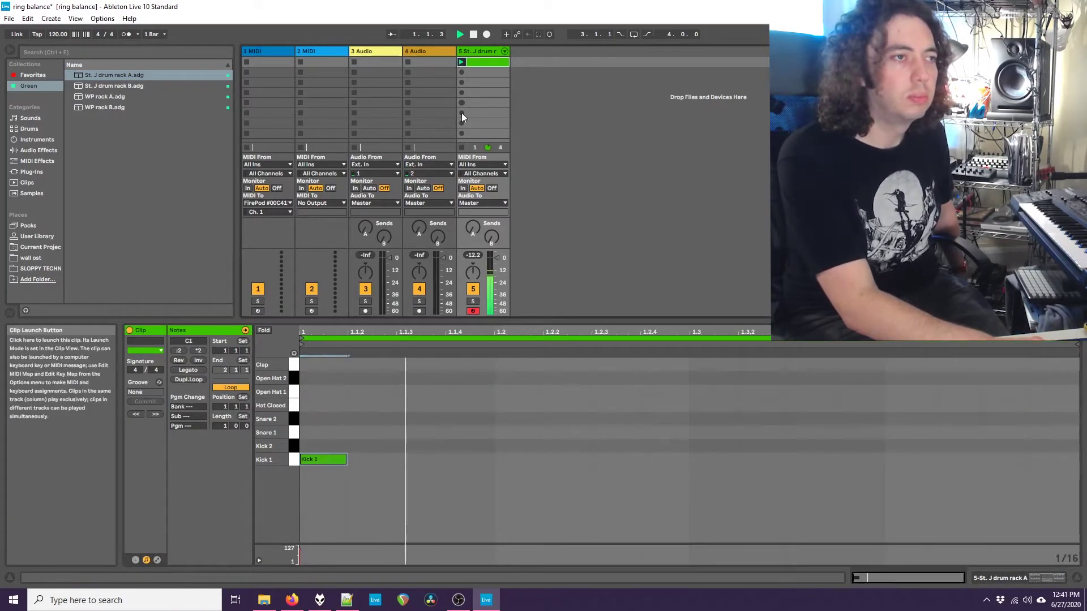
pyautogui.doubleClick(696, 463)
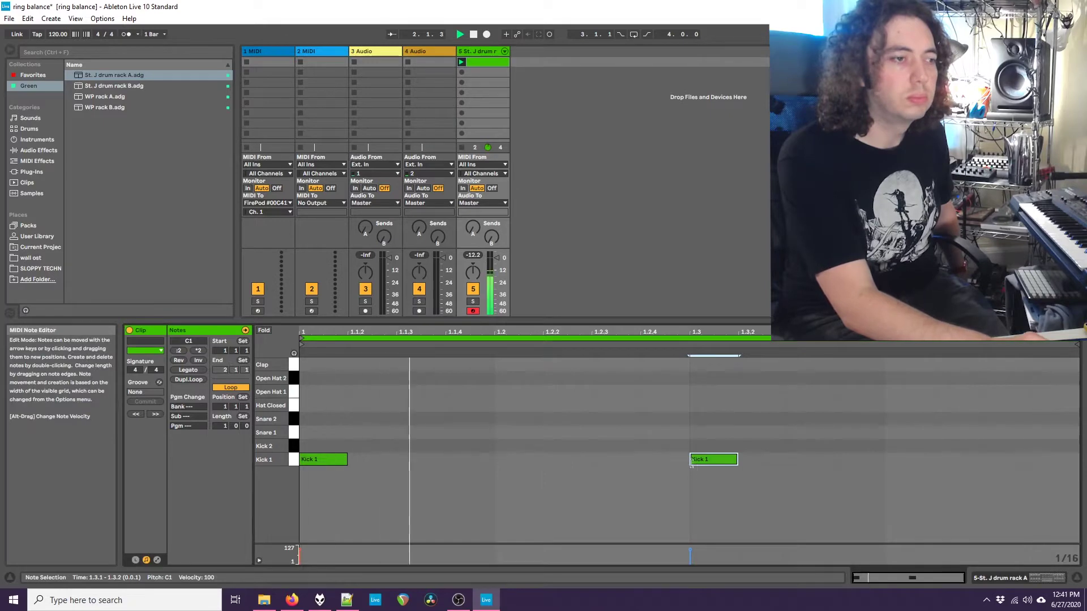
pyautogui.doubleClick(623, 460)
pyautogui.doubleClick(809, 460)
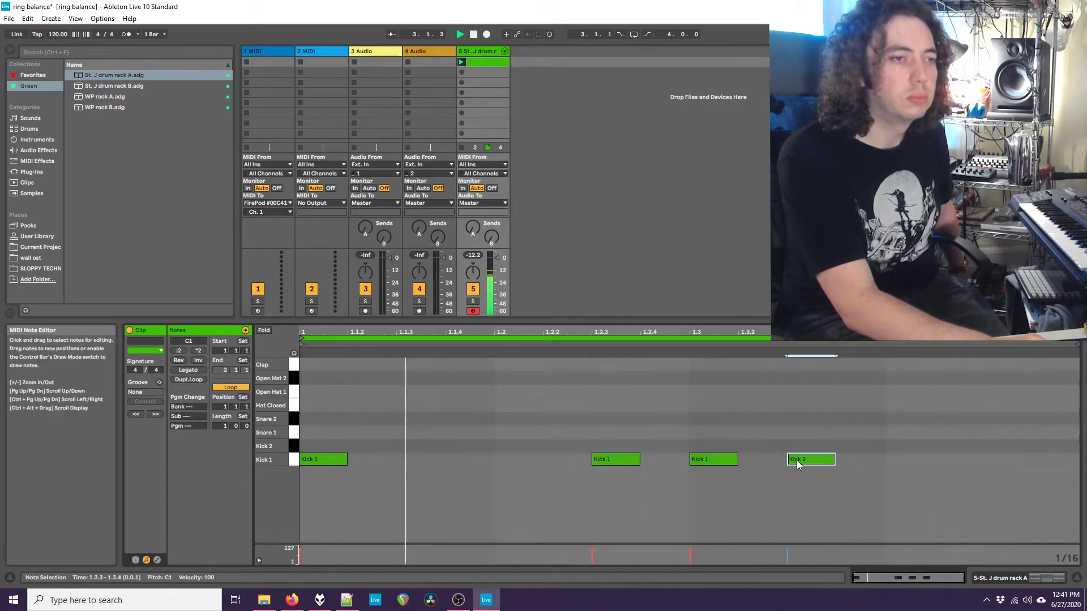
pyautogui.moveTo(621, 460); pyautogui.dragTo(671, 460)
pyautogui.click(810, 460)
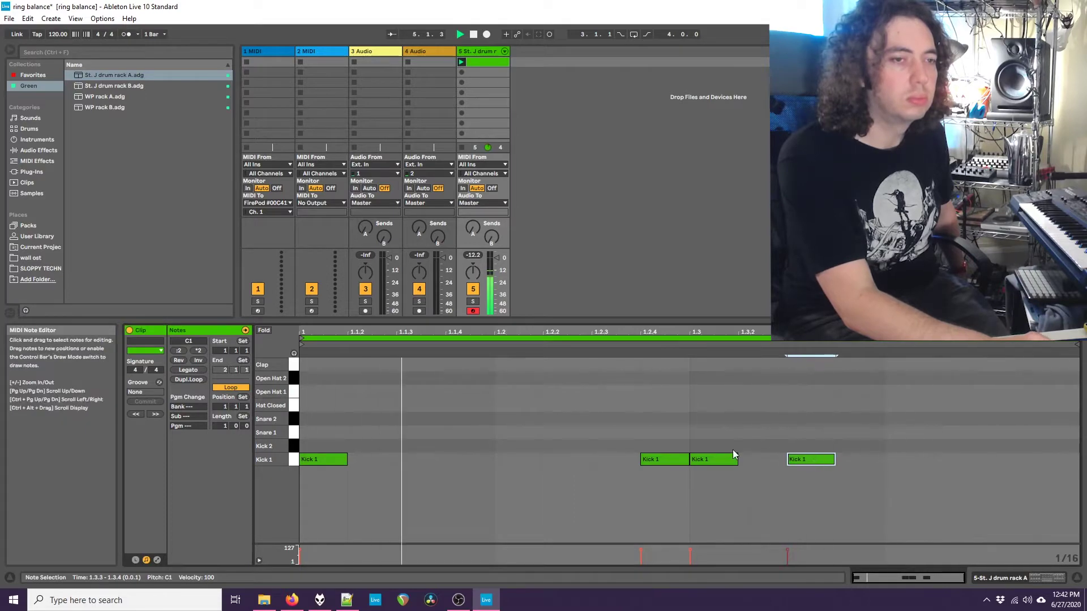
# Step: Add Kick 2 notes at 1.4.1 and 1.1.3, and try an extra one at 1.2.2
pyautogui.doubleClick(898, 446)
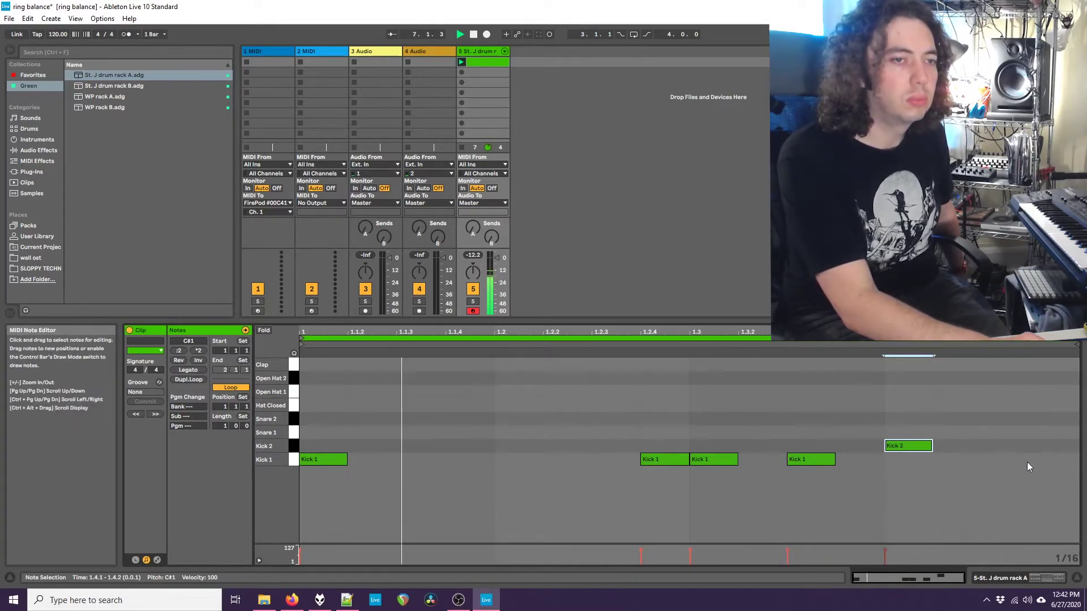
pyautogui.click(498, 451)
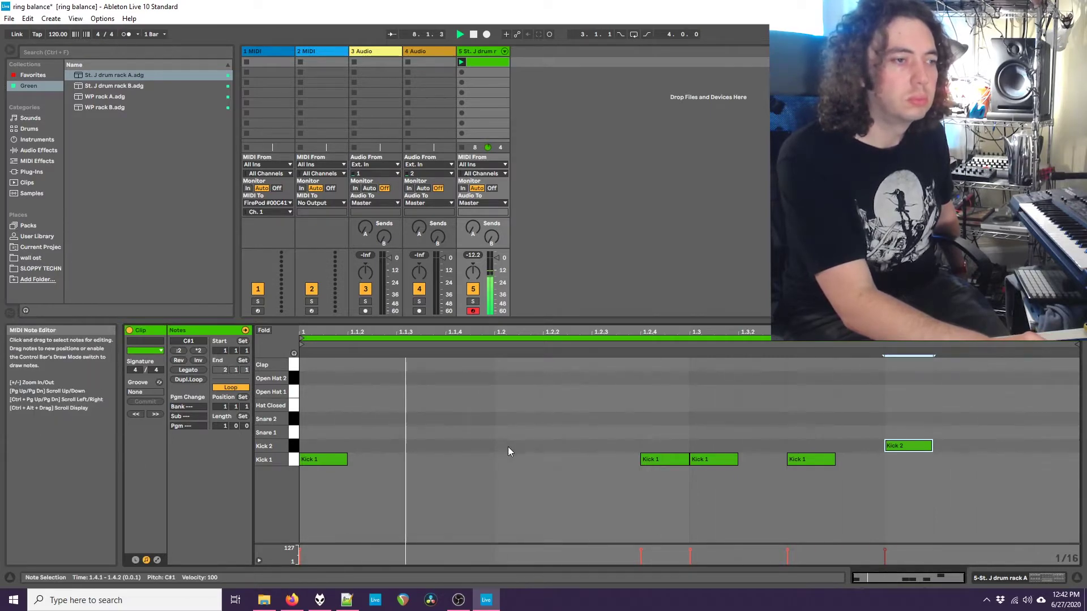
pyautogui.doubleClick(411, 446)
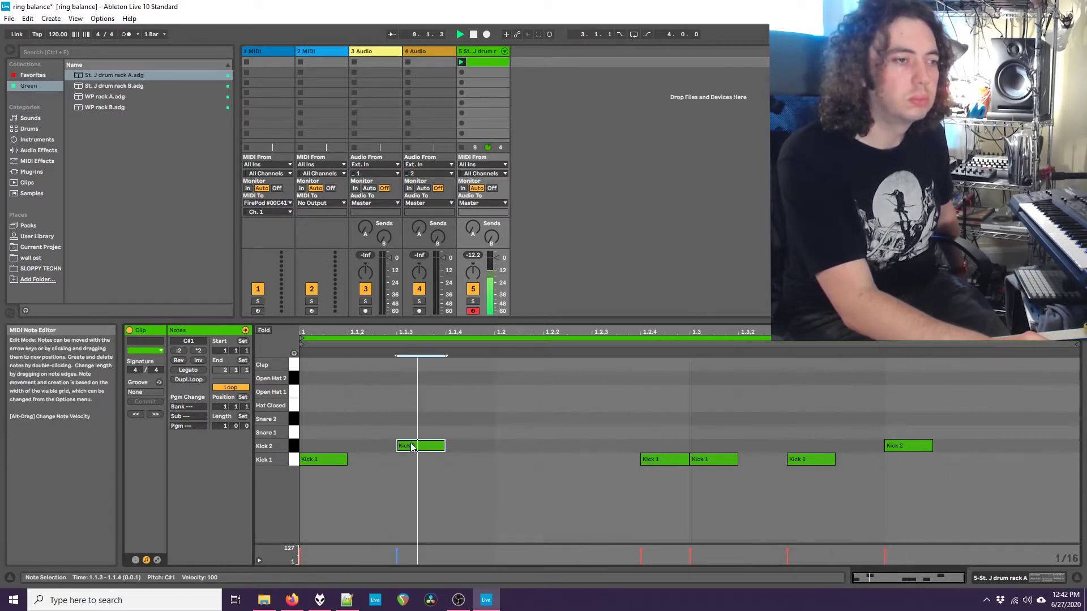
pyautogui.click(550, 450)
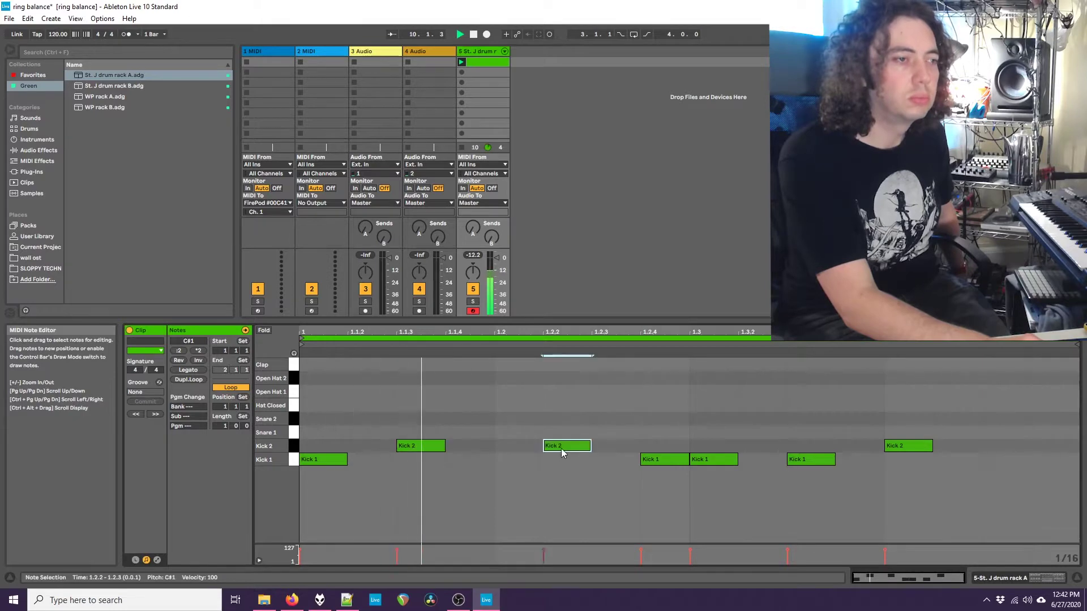
pyautogui.click(562, 449)
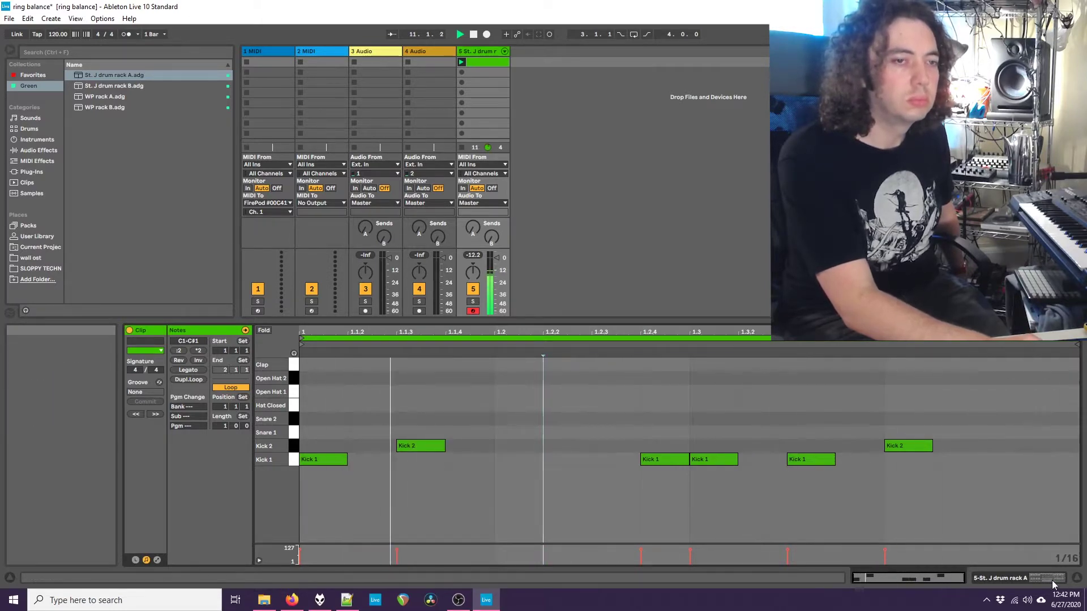
# Step: Duplicate the kick loop to two bars and add a Kick 2 note at 2.2.2
pyautogui.hotkey('ctrl', 'shift', 'd')
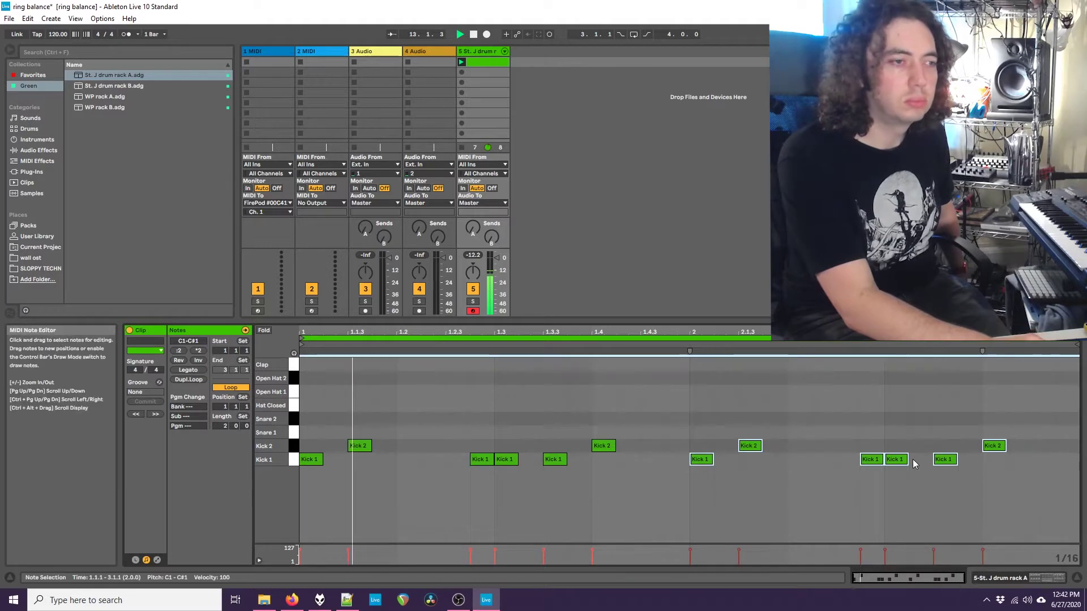
pyautogui.doubleClick(824, 448)
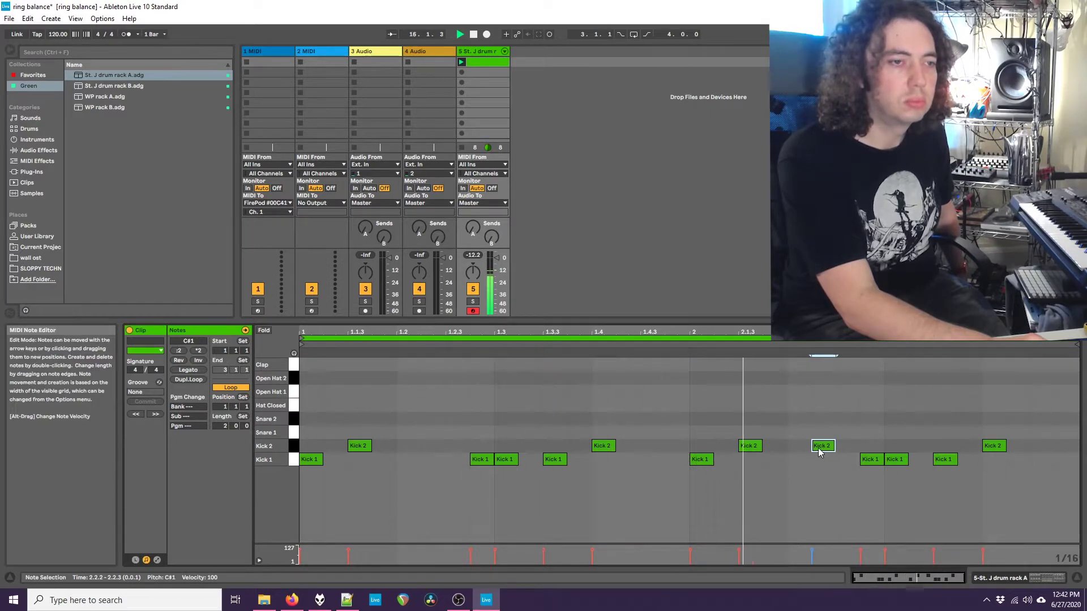
pyautogui.moveTo(820, 451)
pyautogui.mouseDown()
pyautogui.moveTo(841, 454)
pyautogui.moveTo(822, 452)
pyautogui.mouseUp()
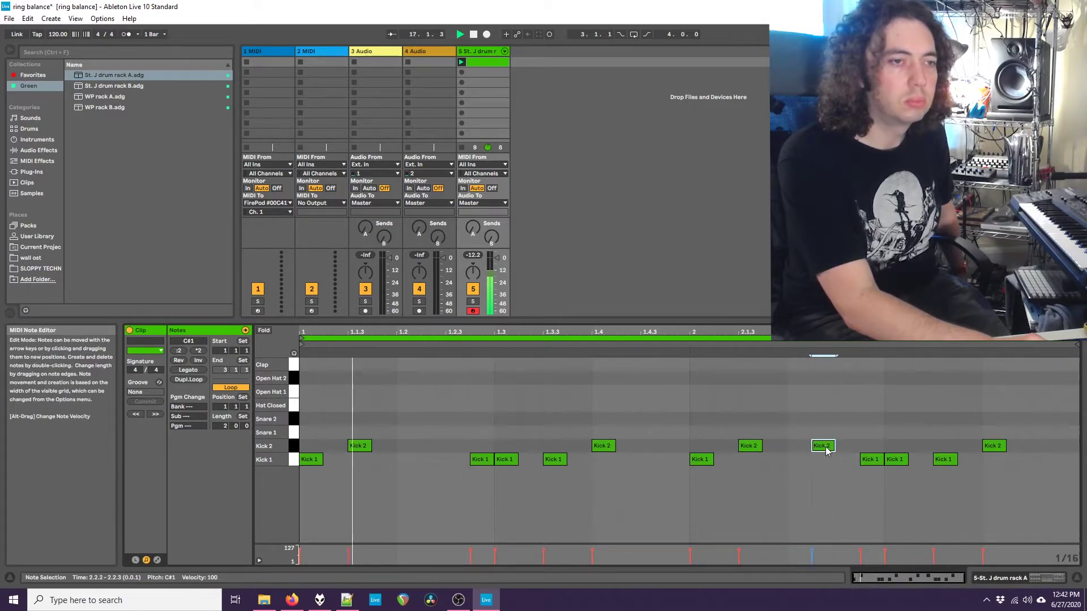
# Step: Duplicate the loop to four bars and add closing Kick 2 notes at 4.3.4, 4.4.2 and 4.4.4
pyautogui.click(188, 379)
pyautogui.click(835, 428)
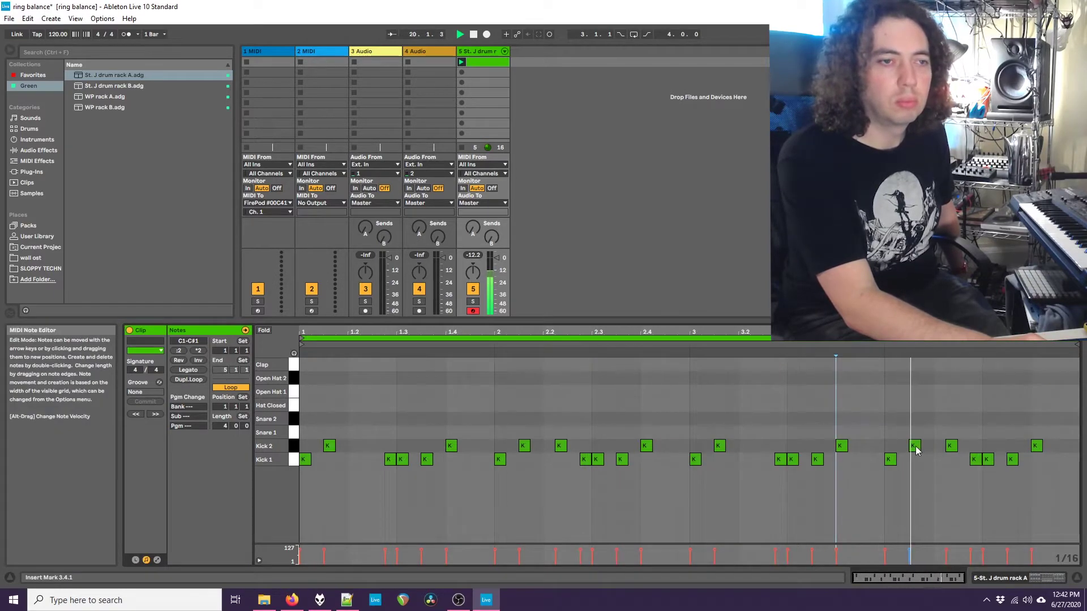
pyautogui.doubleClick(1025, 446)
pyautogui.click(1050, 446)
pyautogui.doubleClick(1048, 446)
pyautogui.doubleClick(1060, 446)
pyautogui.click(1075, 448)
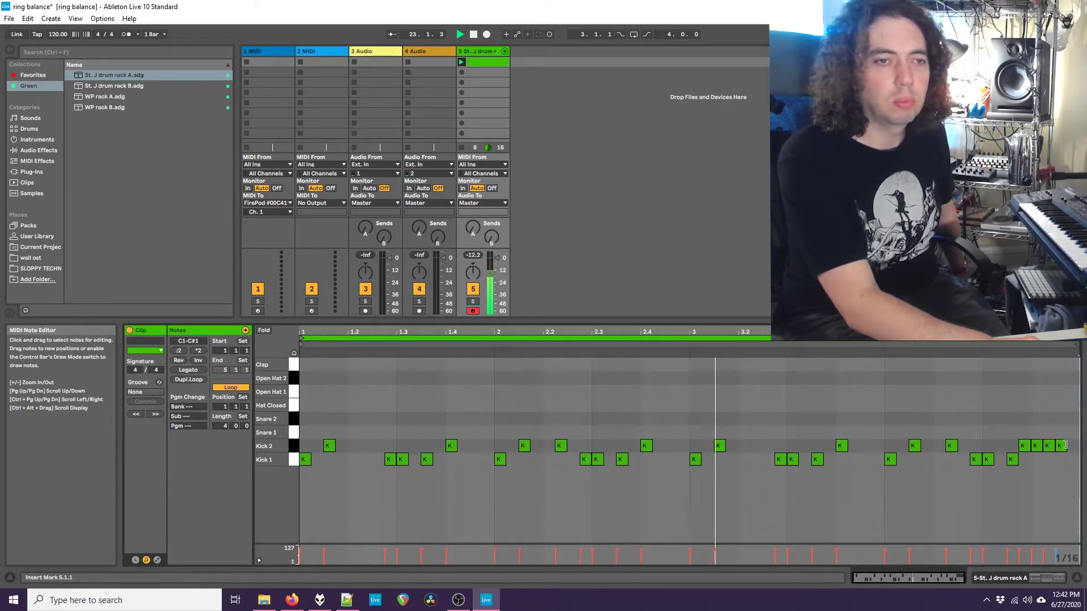
pyautogui.moveTo(1064, 446); pyautogui.dragTo(1073, 446)
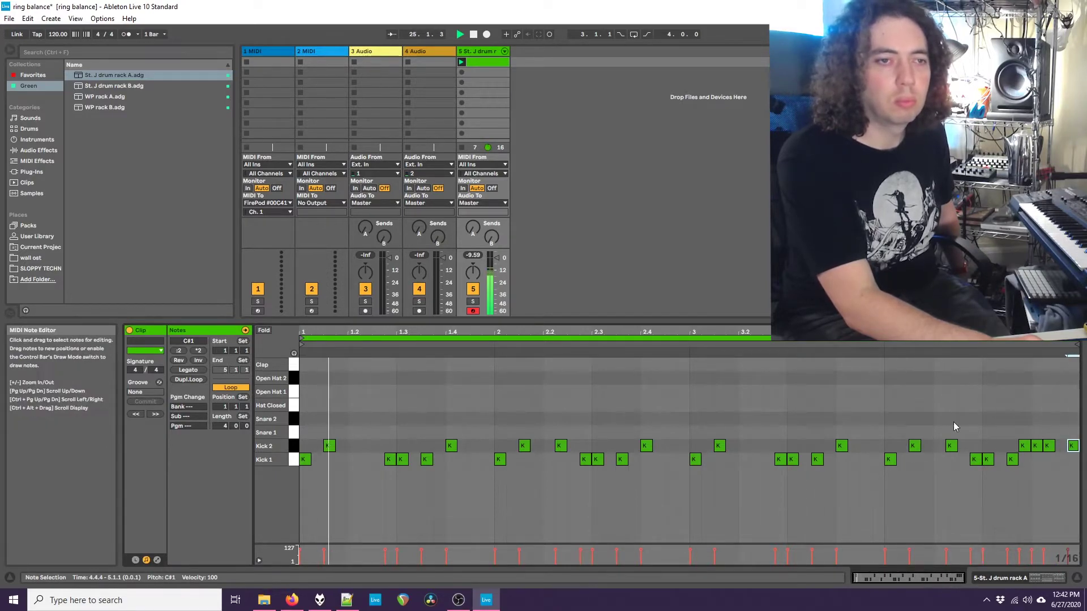
# Step: Set the project tempo to 123 BPM
pyautogui.moveTo(56, 34); pyautogui.dragTo(57, 30)
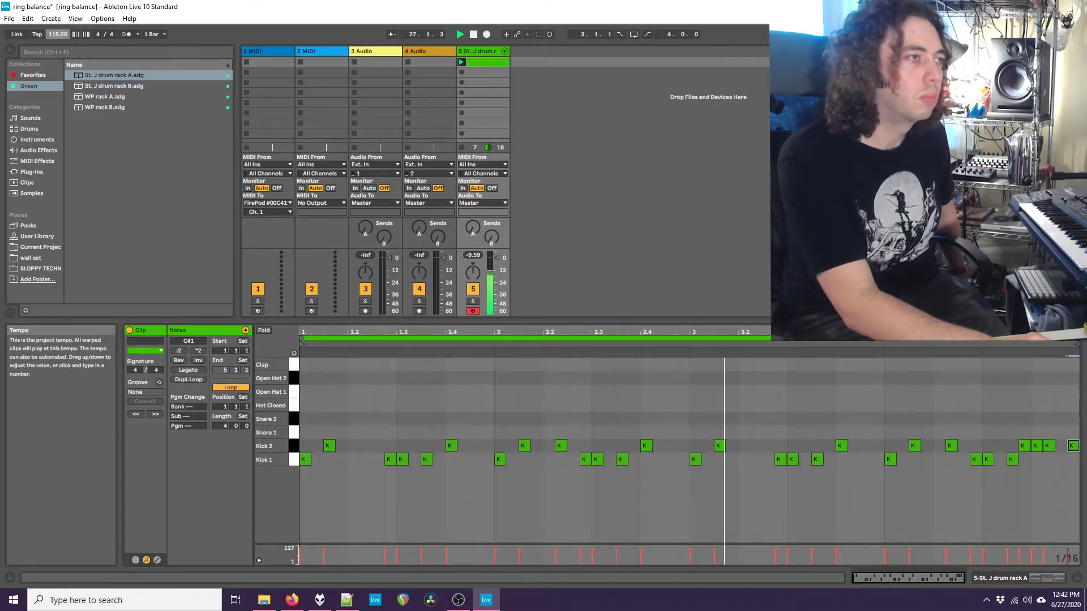
pyautogui.moveTo(56, 30); pyautogui.dragTo(56, 30)
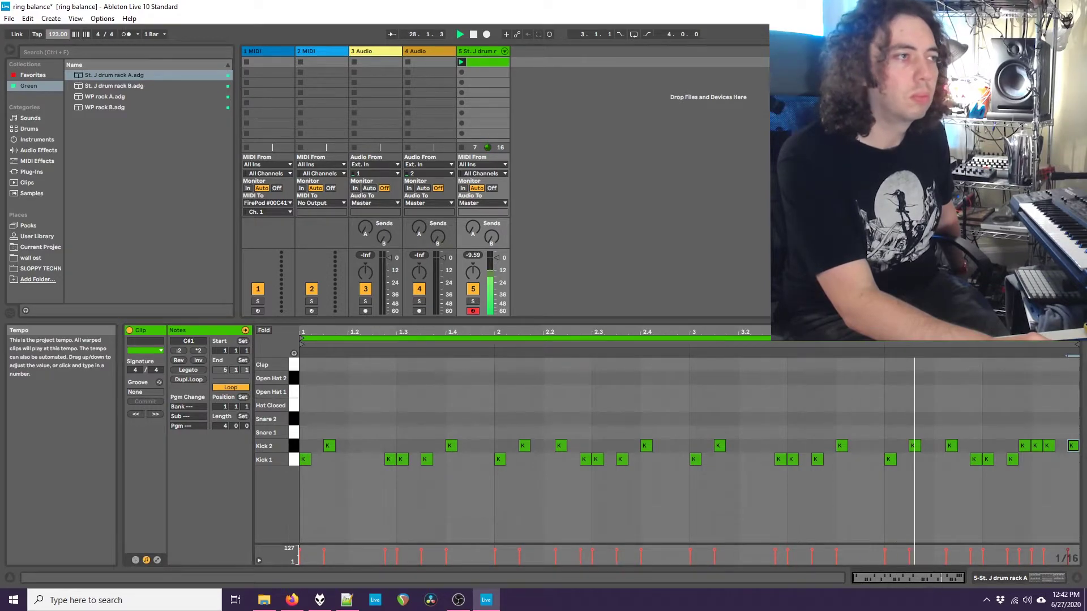
# Step: In the kick track's drum rack, set the Kick 2 Selector to 75 and the Kick 1 Selector to 70
pyautogui.click(474, 51)
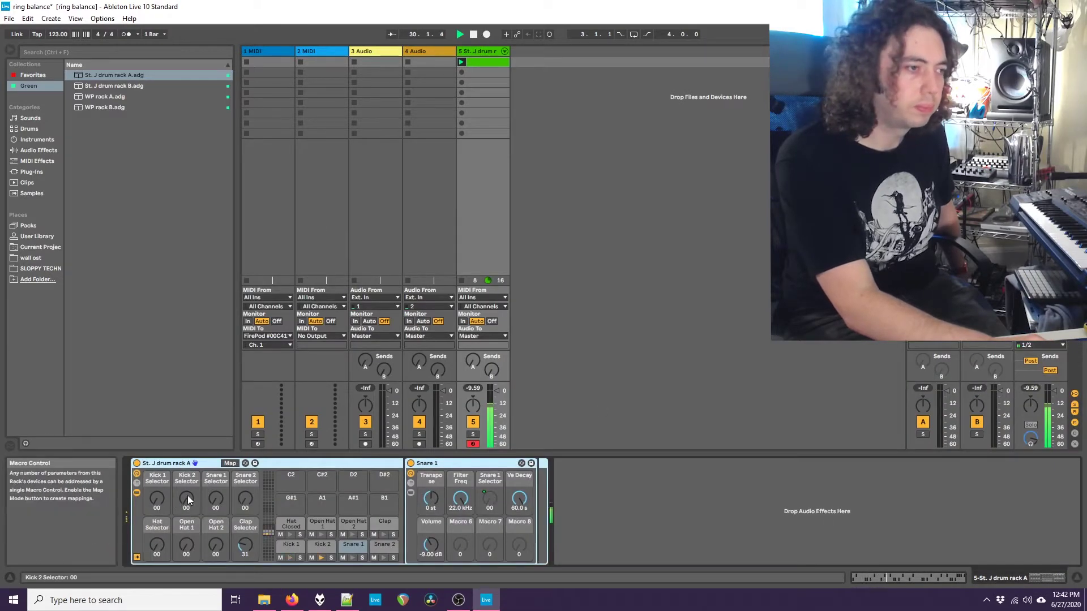
pyautogui.moveTo(188, 494); pyautogui.dragTo(188, 470)
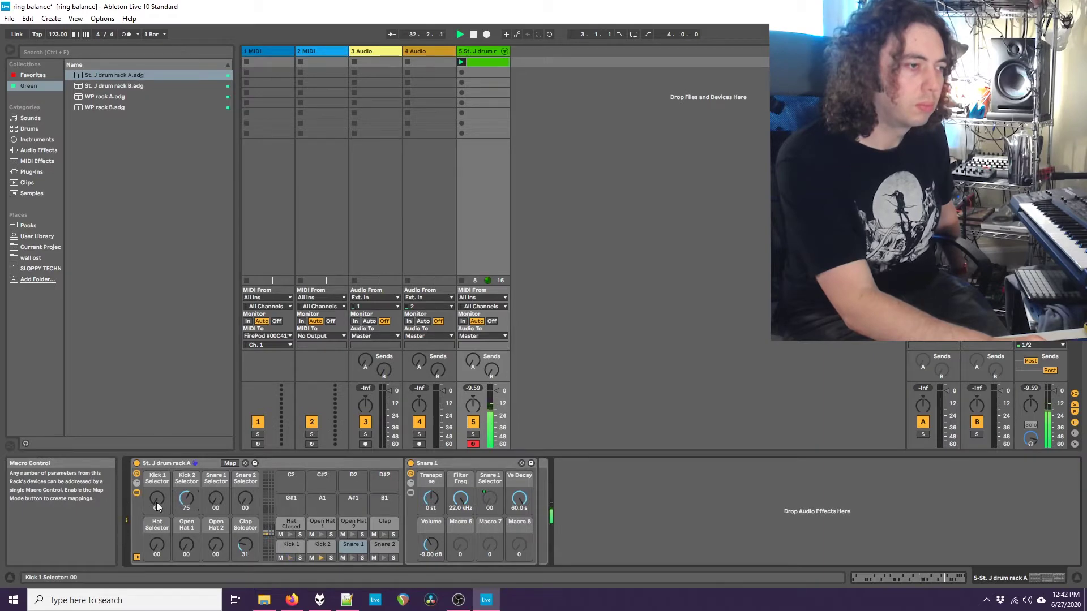
pyautogui.moveTo(156, 502); pyautogui.dragTo(156, 470)
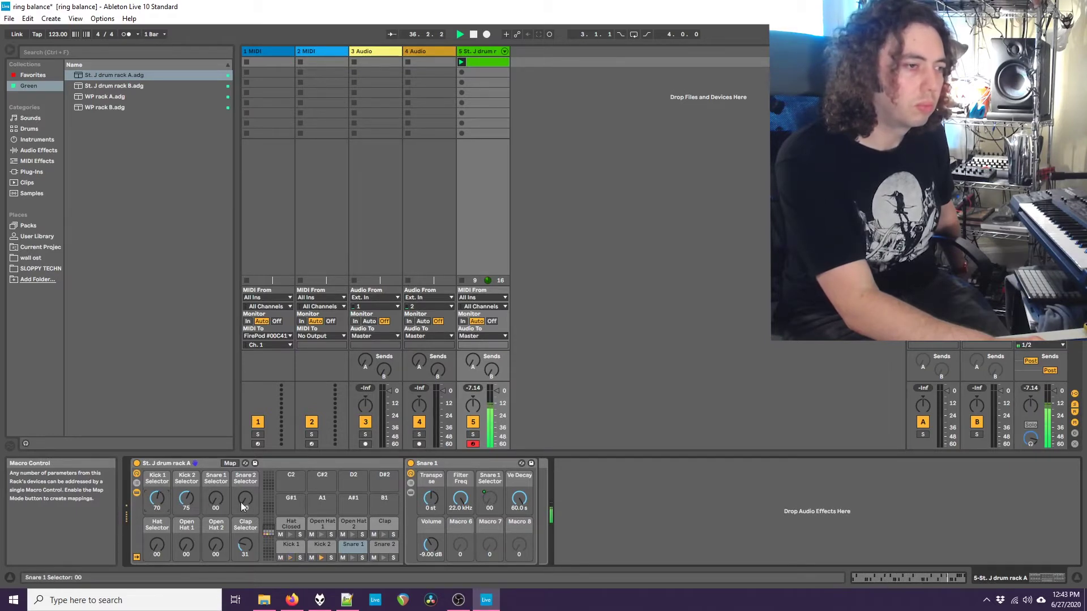
# Step: Set the Kick 1 pad's volume to -5.31 dB and its filter frequency to about 1.9 kHz
pyautogui.click(290, 543)
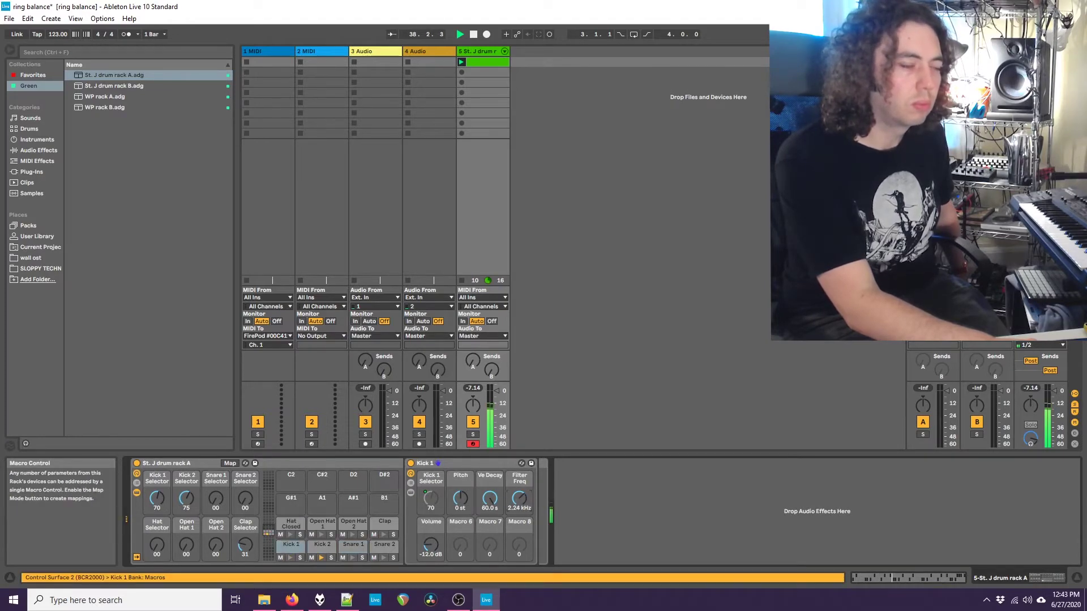
pyautogui.moveTo(430, 544); pyautogui.dragTo(430, 527)
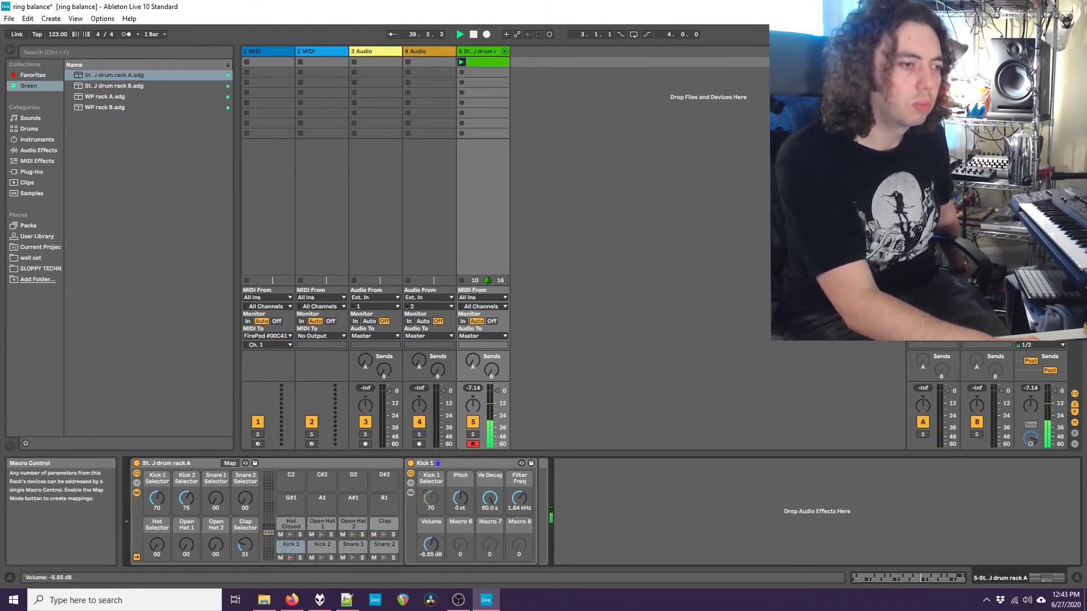
pyautogui.moveTo(515, 504); pyautogui.dragTo(515, 518)
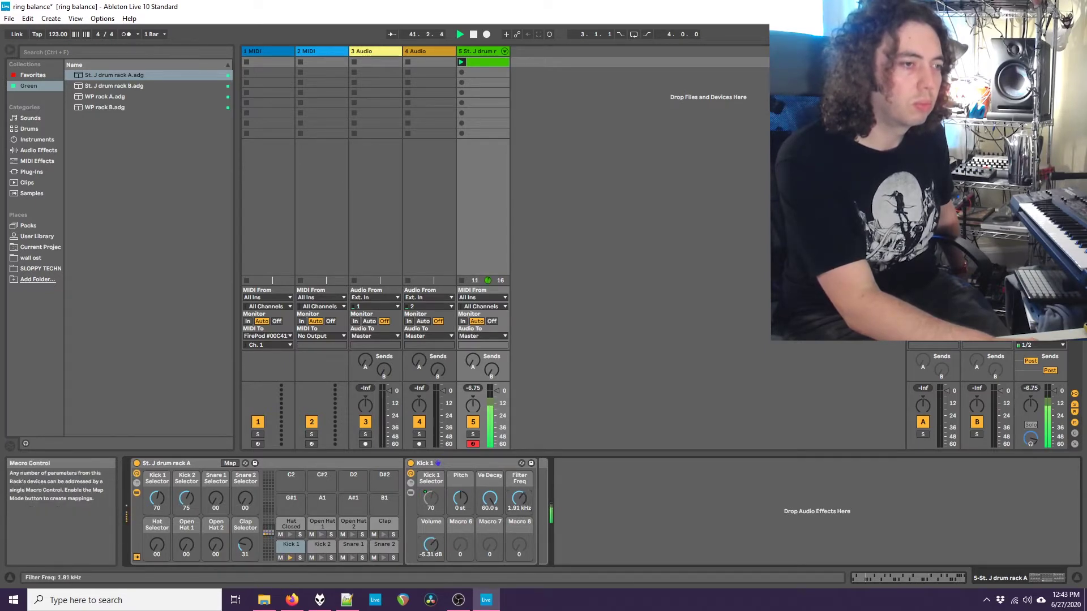
# Step: Load another St. J drum rack A onto a new track and insert a MIDI clip in its second slot
pyautogui.moveTo(106, 75); pyautogui.dragTo(524, 74)
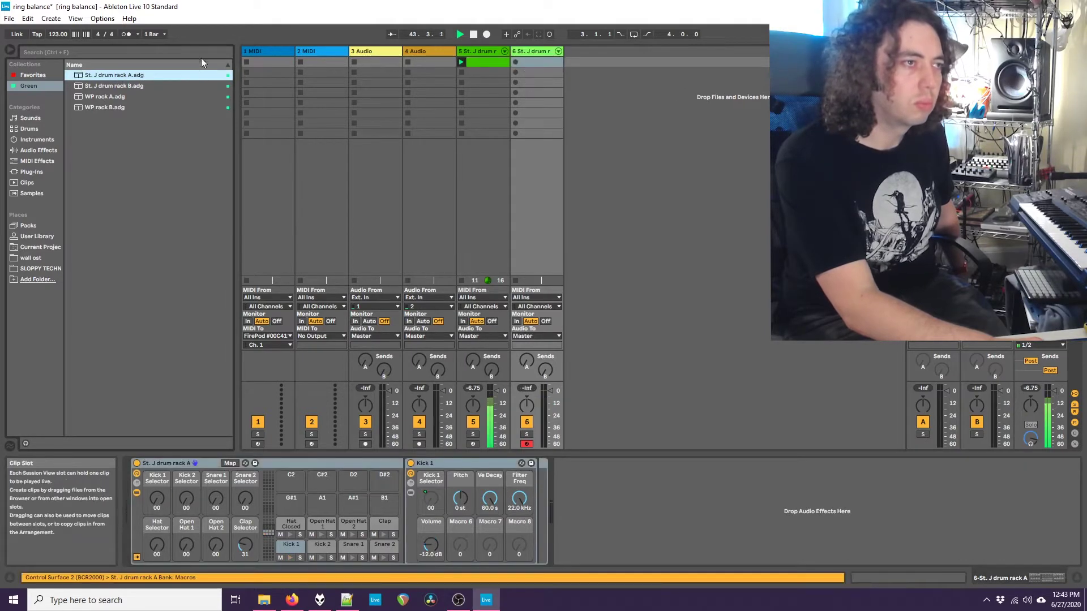
pyautogui.rightClick(549, 71)
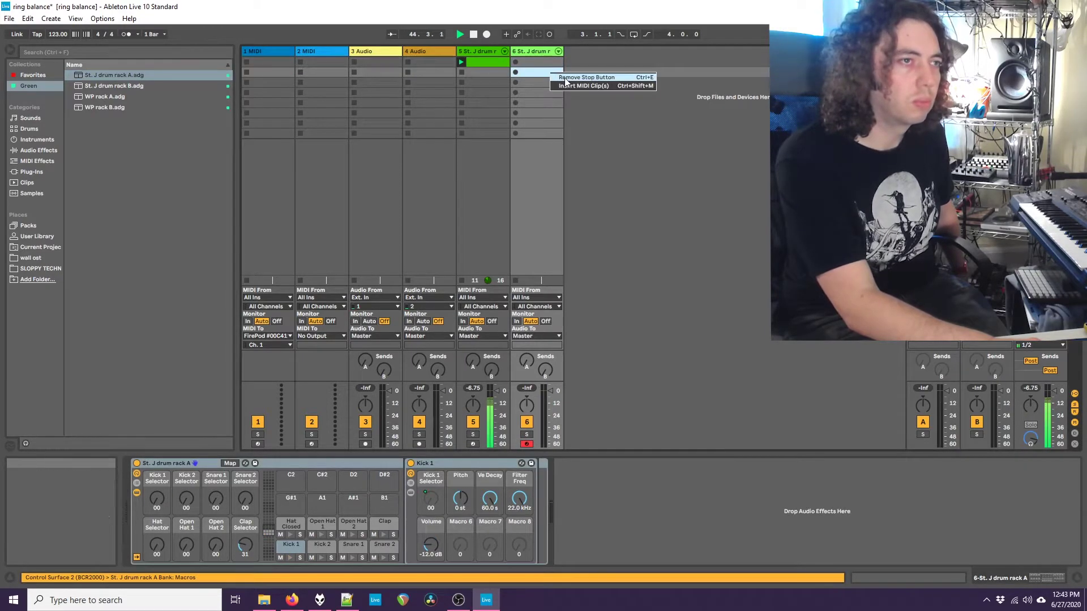
pyautogui.click(583, 85)
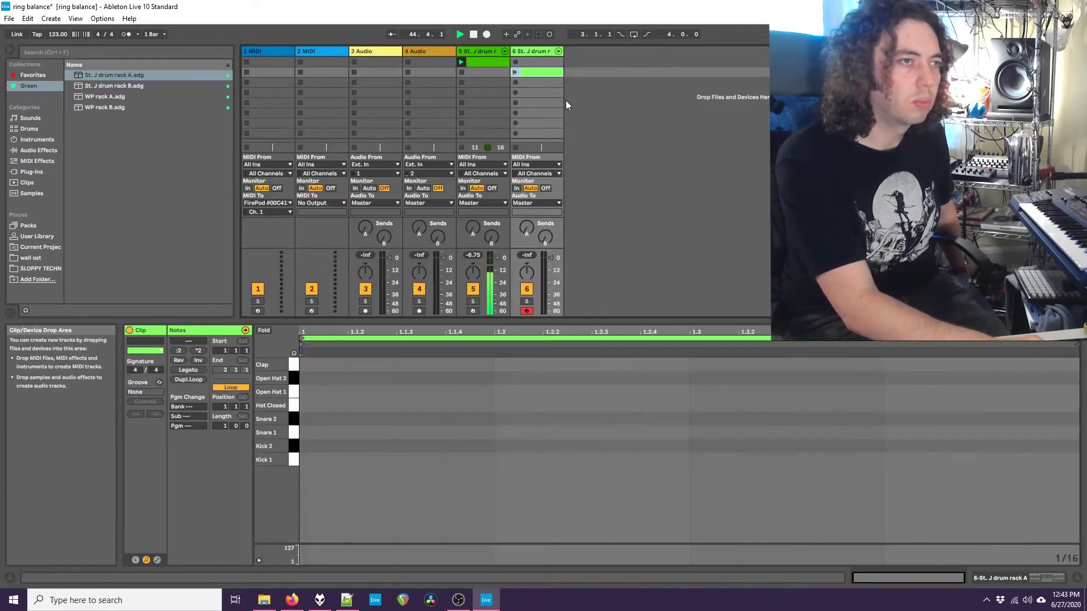
# Step: Launch the new clip with a Snare 1 note at 1.2.1 and set the rack's Snare 1 Selector to 61
pyautogui.doubleClick(506, 431)
pyautogui.click(515, 71)
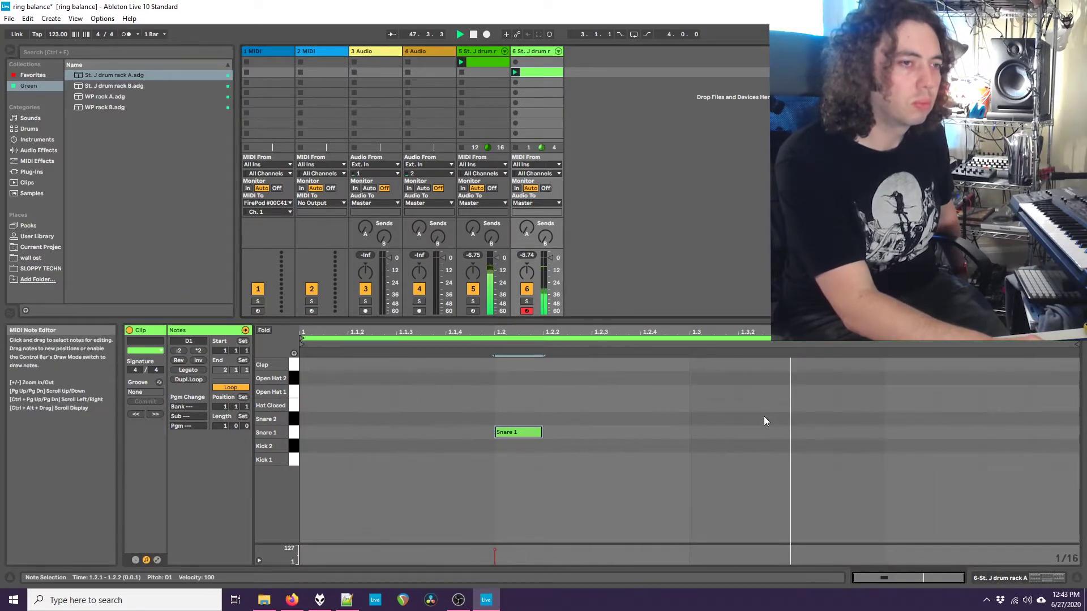
pyautogui.click(1016, 574)
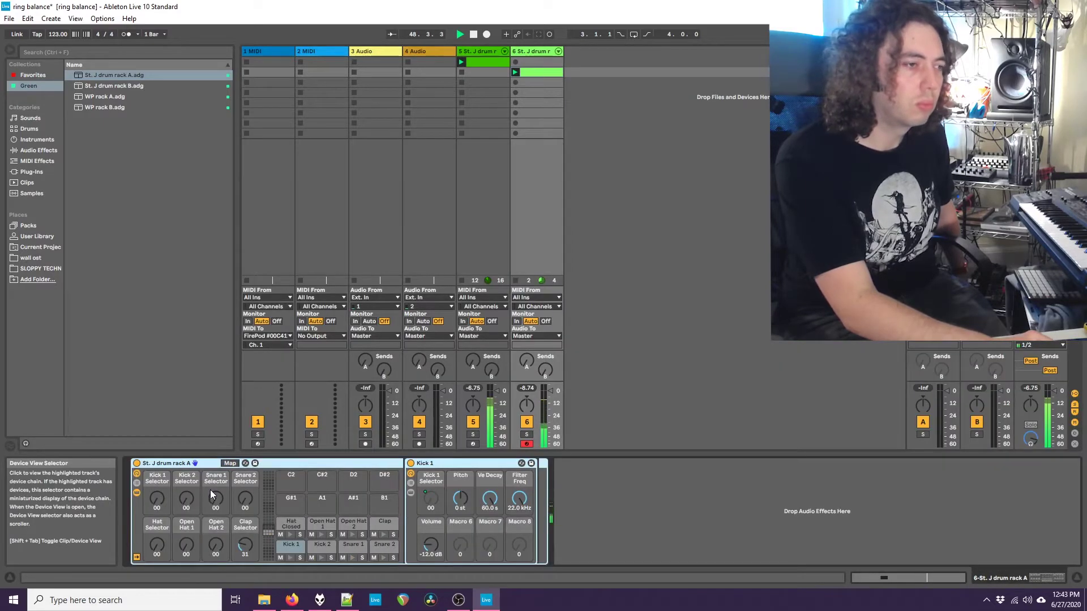
pyautogui.moveTo(210, 491); pyautogui.dragTo(210, 470)
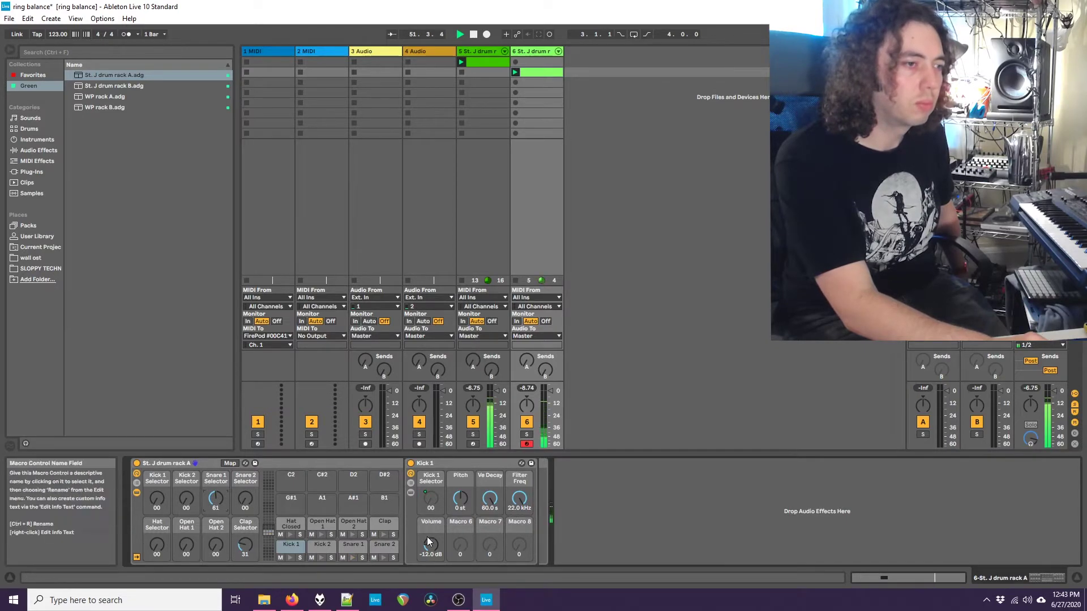
# Step: Arm the 1 MIDI track for recording
pyautogui.click(280, 51)
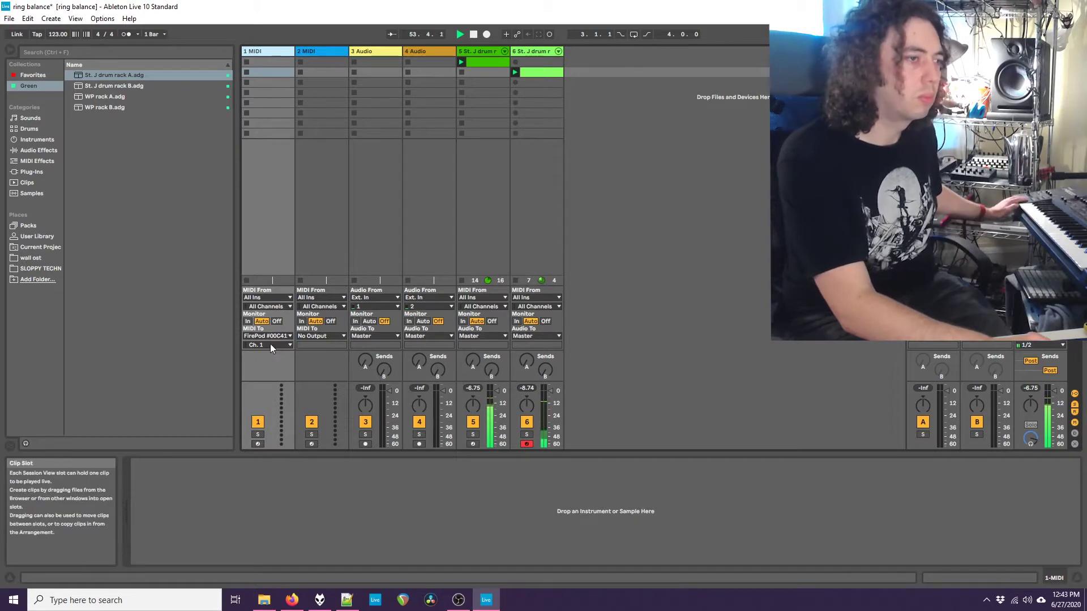
pyautogui.click(258, 443)
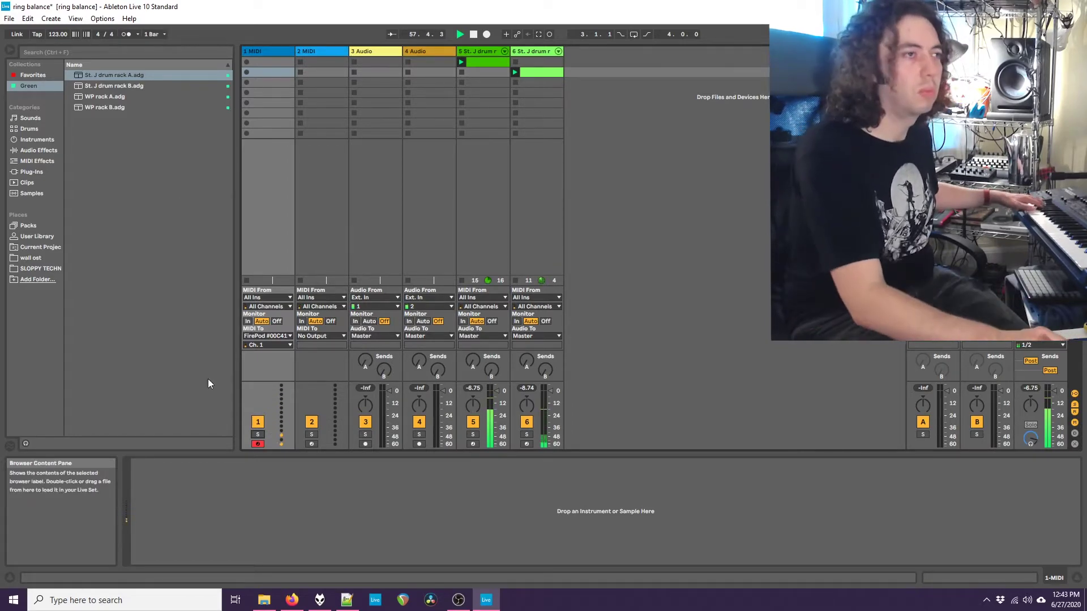
# Step: Insert a MIDI clip in the second slot of 1 MIDI, add a C3 note at 1.1.1 and launch it
pyautogui.rightClick(257, 73)
pyautogui.click(317, 81)
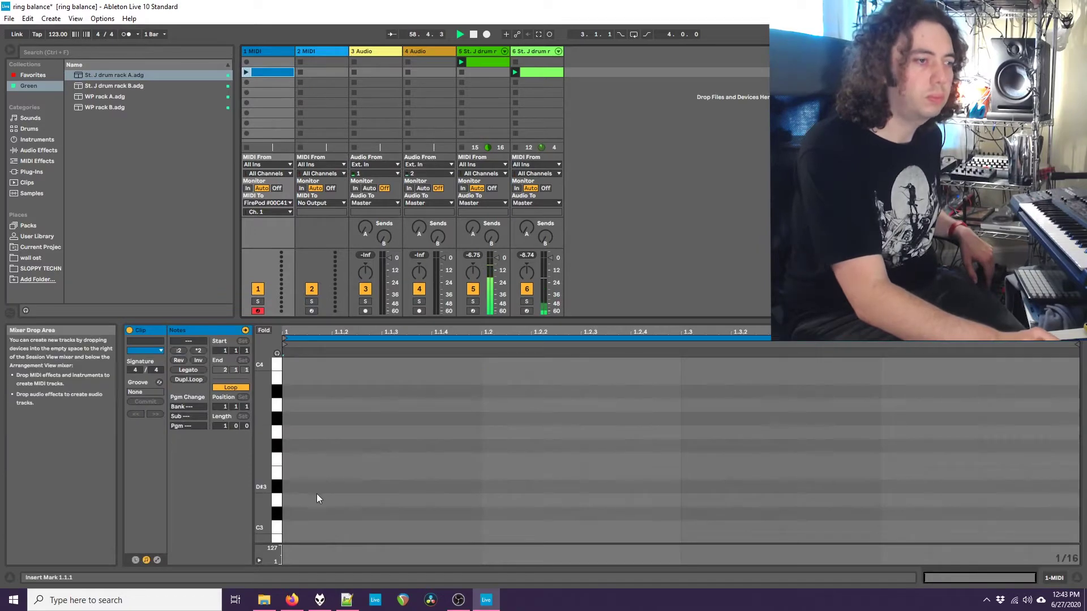
pyautogui.doubleClick(310, 527)
pyautogui.click(246, 72)
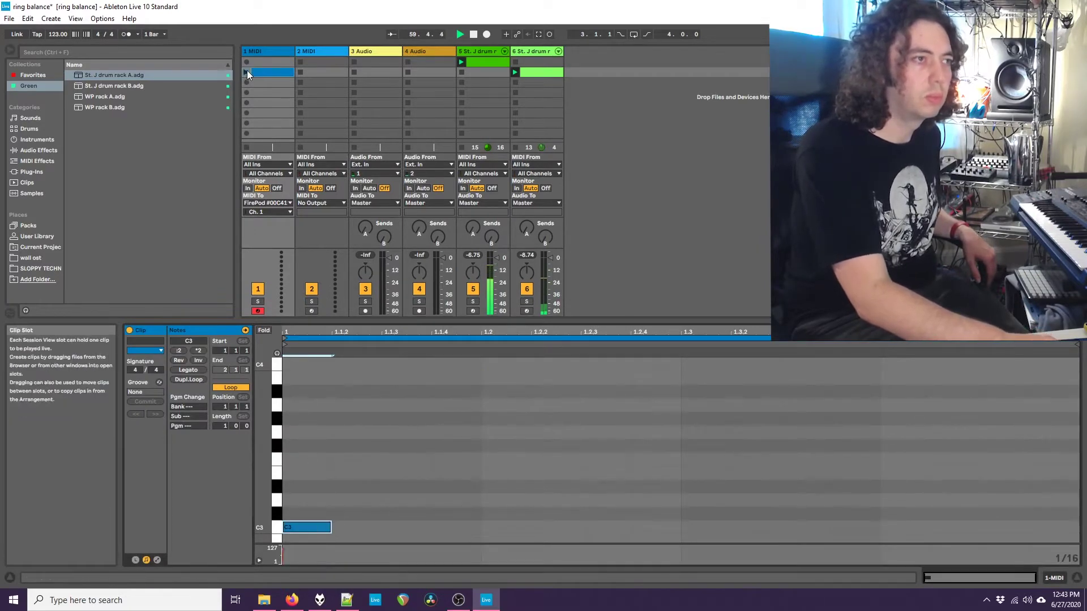
# Step: Lower the note at 1.1.1 by one octave to C2
pyautogui.scroll(-5, 315, 399)
pyautogui.click(318, 459)
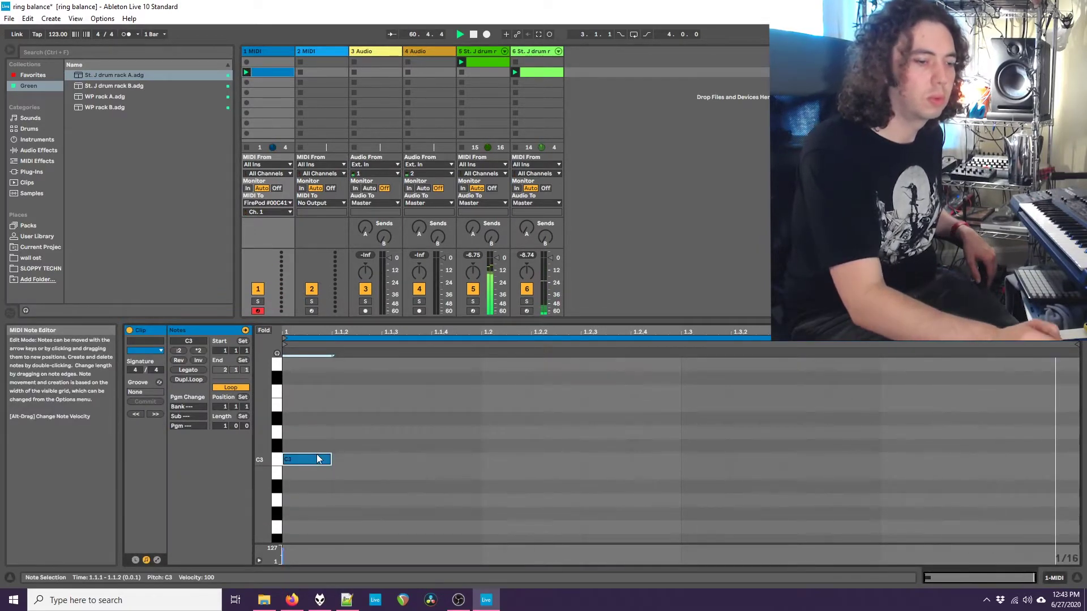
pyautogui.hotkey('shift', 'Down')
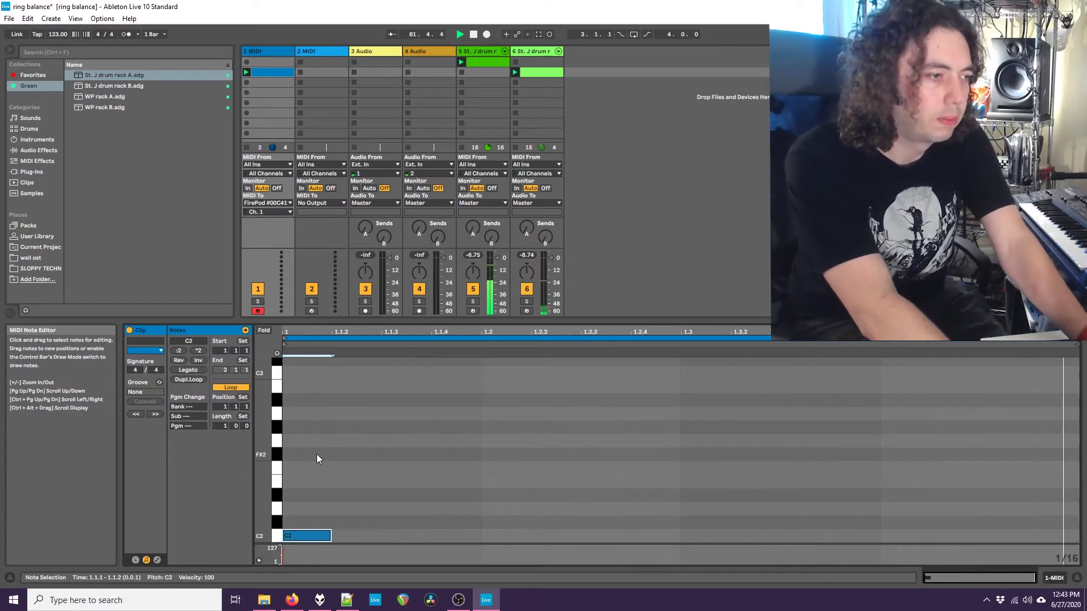
pyautogui.scroll(-3, 367, 453)
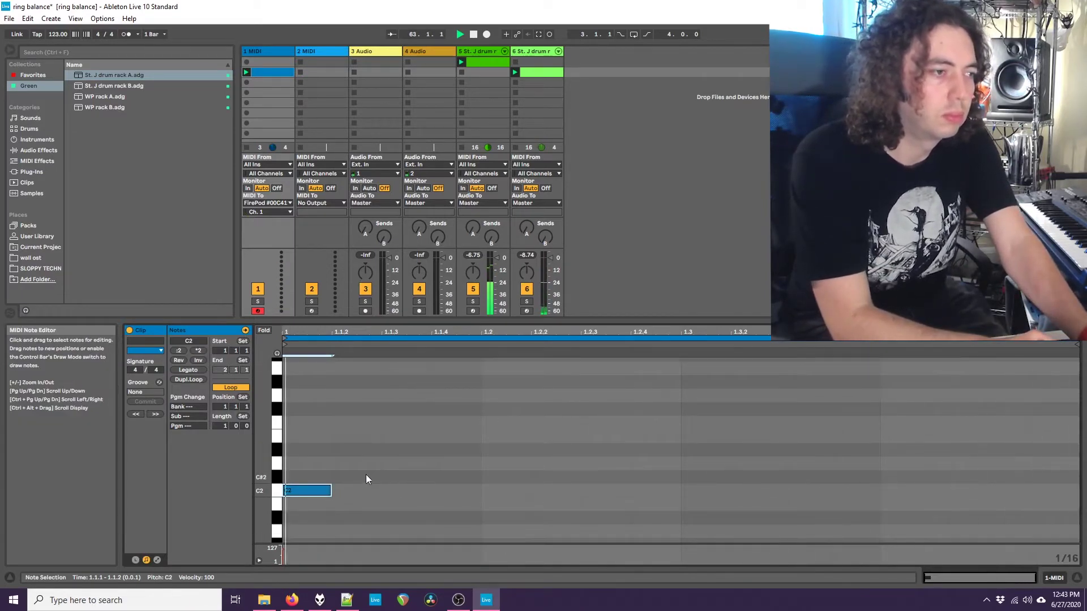
# Step: Add sixteenth notes D#2 at 1.1.2, G2 at 1.3.1 and D2 at 1.3.2
pyautogui.doubleClick(360, 450)
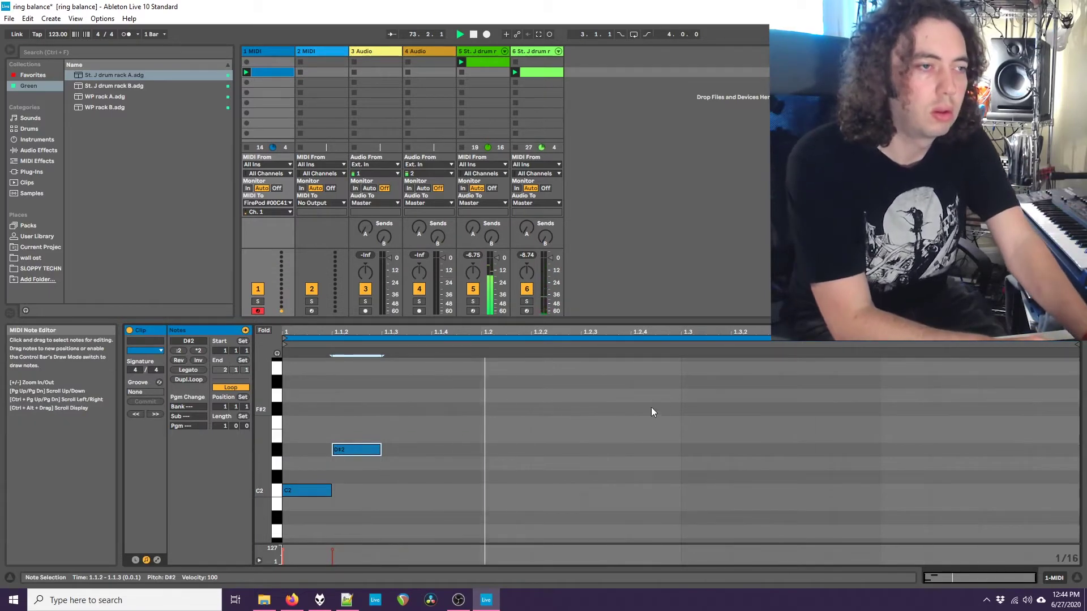
pyautogui.doubleClick(694, 399)
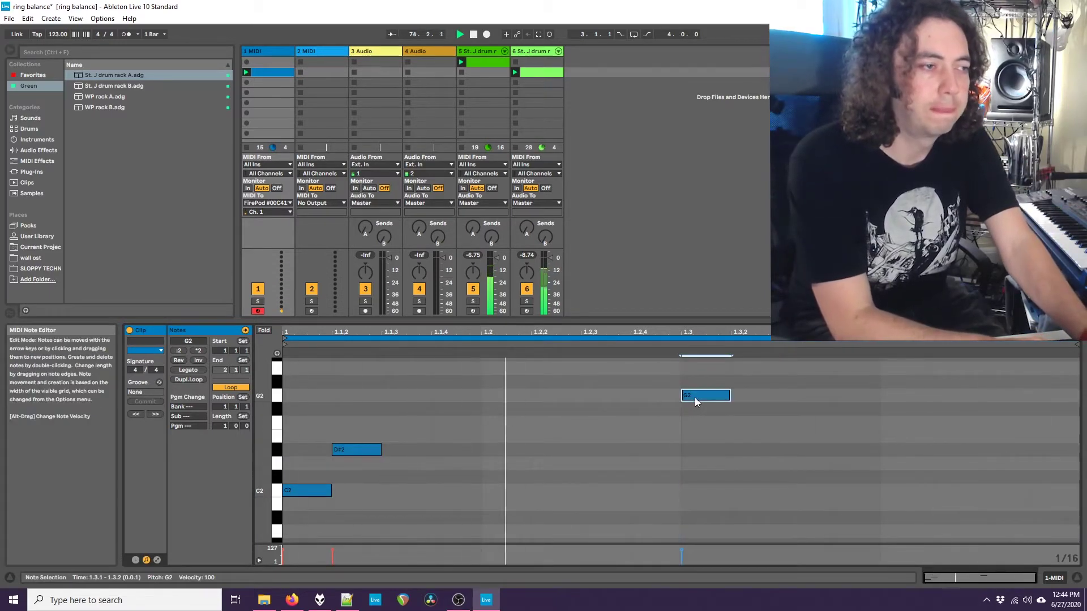
pyautogui.doubleClick(759, 467)
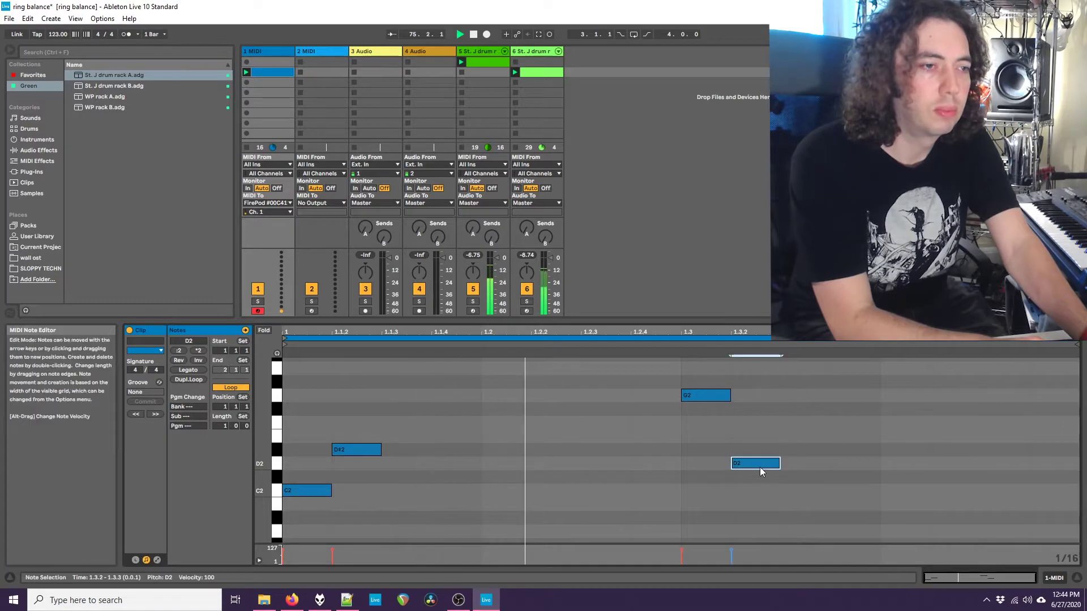
# Step: Raise the note at 1.3.2 a semitone to D#2
pyautogui.click(698, 410)
pyautogui.moveTo(686, 374); pyautogui.dragTo(769, 470)
pyautogui.click(770, 467)
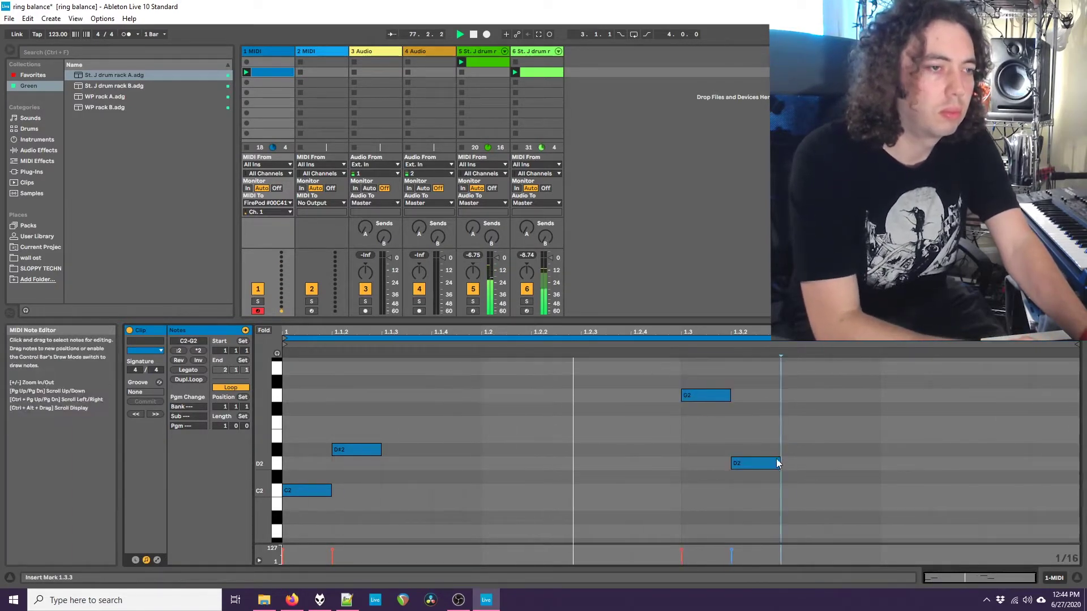
pyautogui.press('Up')
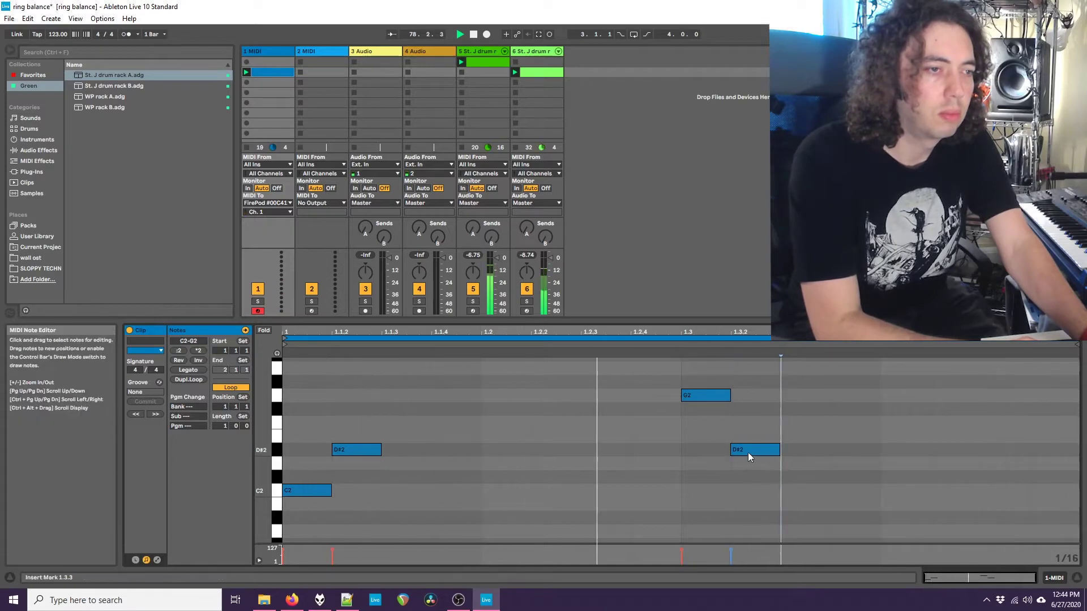
pyautogui.hotkey('ctrl', 'u')
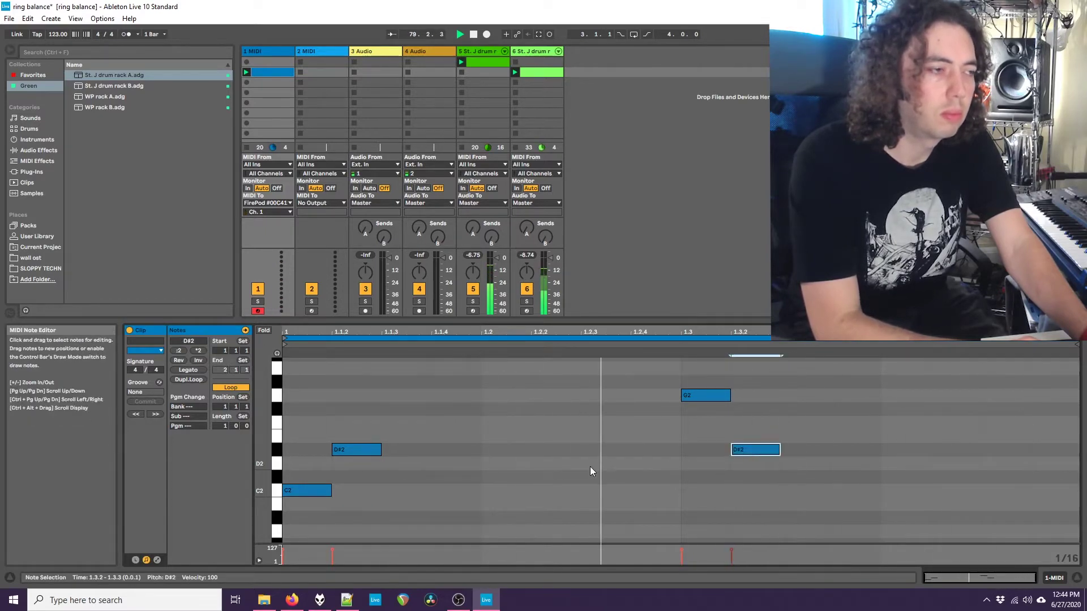
# Step: Duplicate the clip's loop to two bars and delete the notes at 1.3.1 and 1.3.2 in the first bar
pyautogui.click(176, 379)
pyautogui.moveTo(438, 451); pyautogui.dragTo(533, 470)
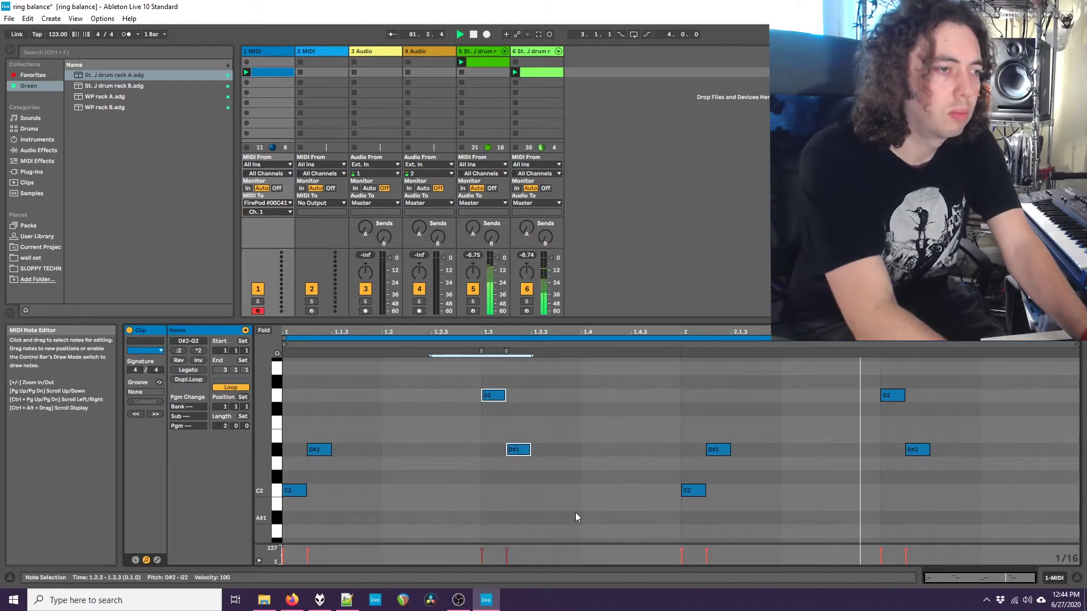
pyautogui.press('Delete')
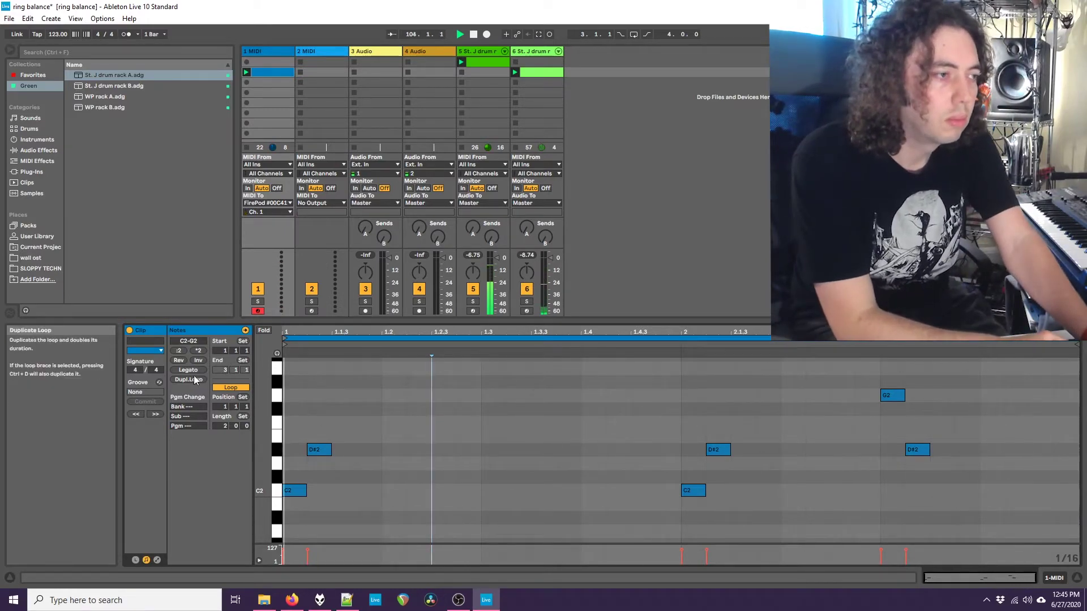
# Step: Duplicate the clip into the third slot and lower the copy's note at 2.3.1 to F#2
pyautogui.hotkey('ctrl', 'd')
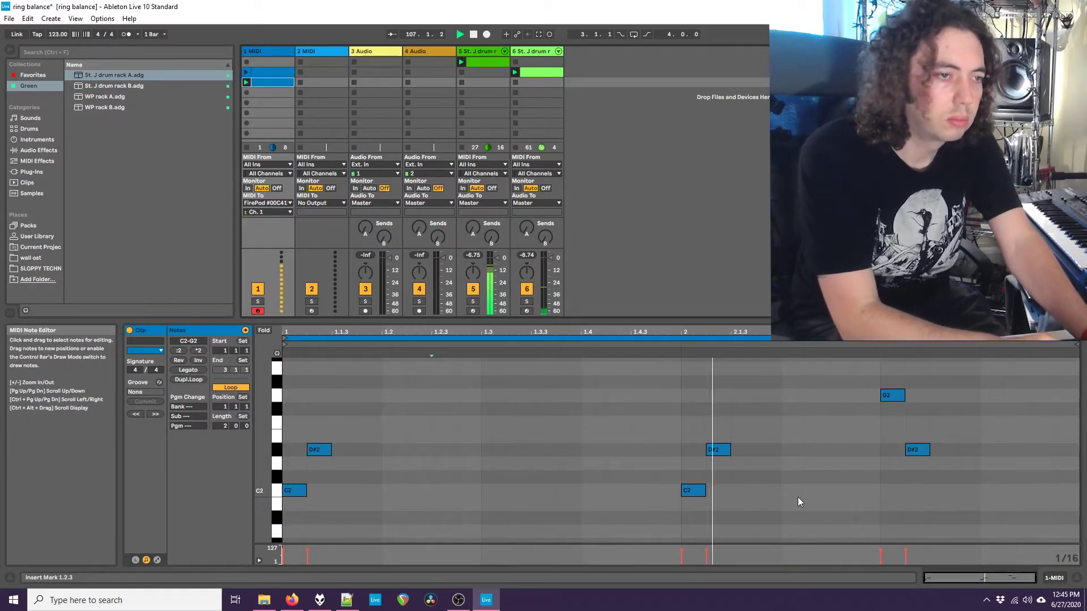
pyautogui.moveTo(896, 395); pyautogui.dragTo(901, 410)
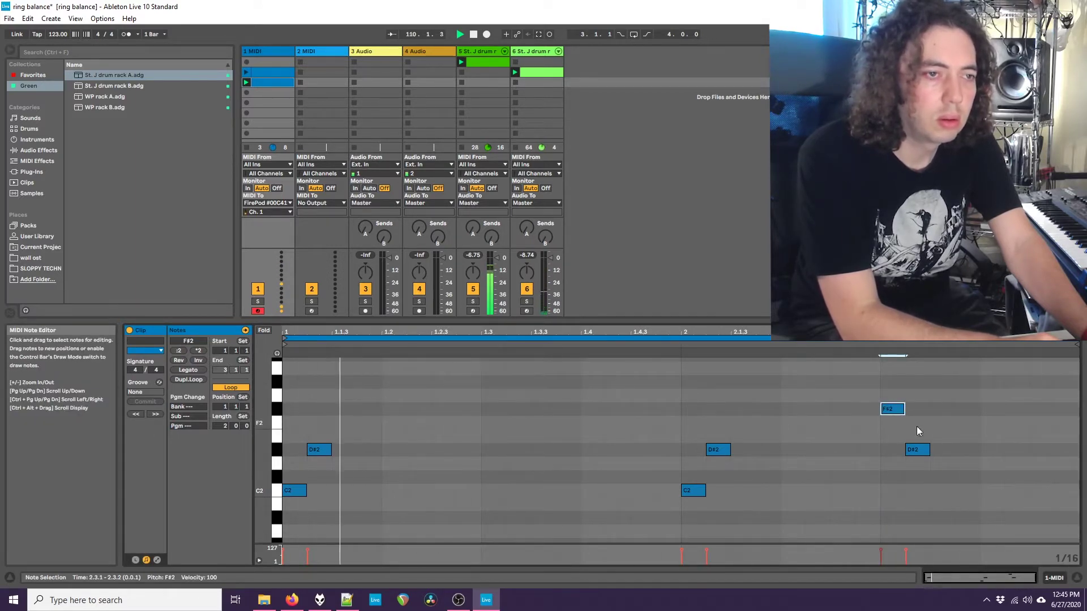
pyautogui.click(878, 438)
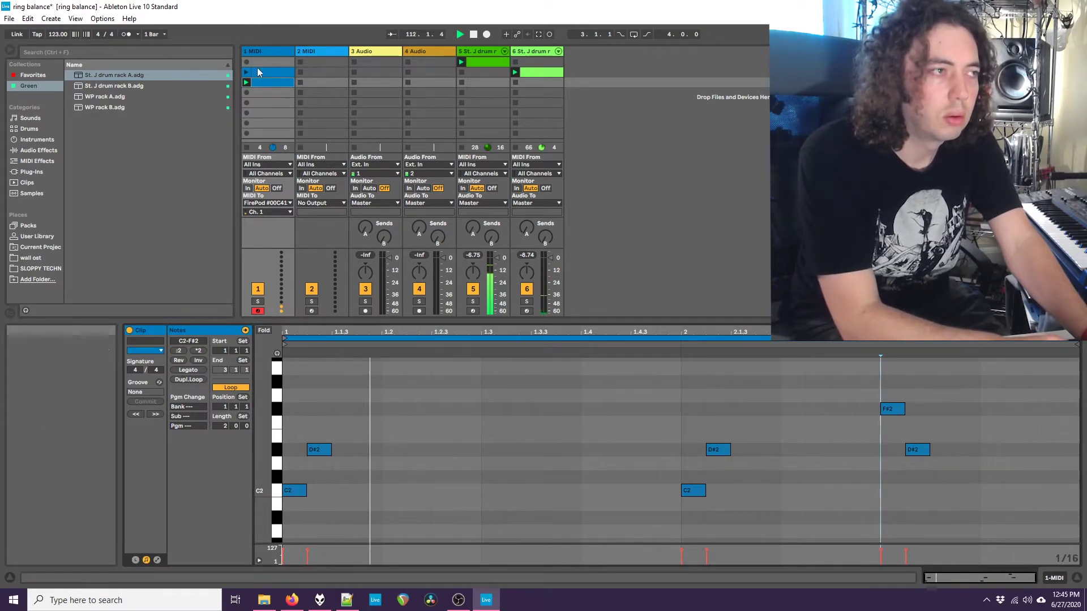
# Step: Duplicate the third-slot clip into the fourth slot of 1 MIDI and restart playback
pyautogui.click(260, 86)
pyautogui.hotkey('ctrl', 'd')
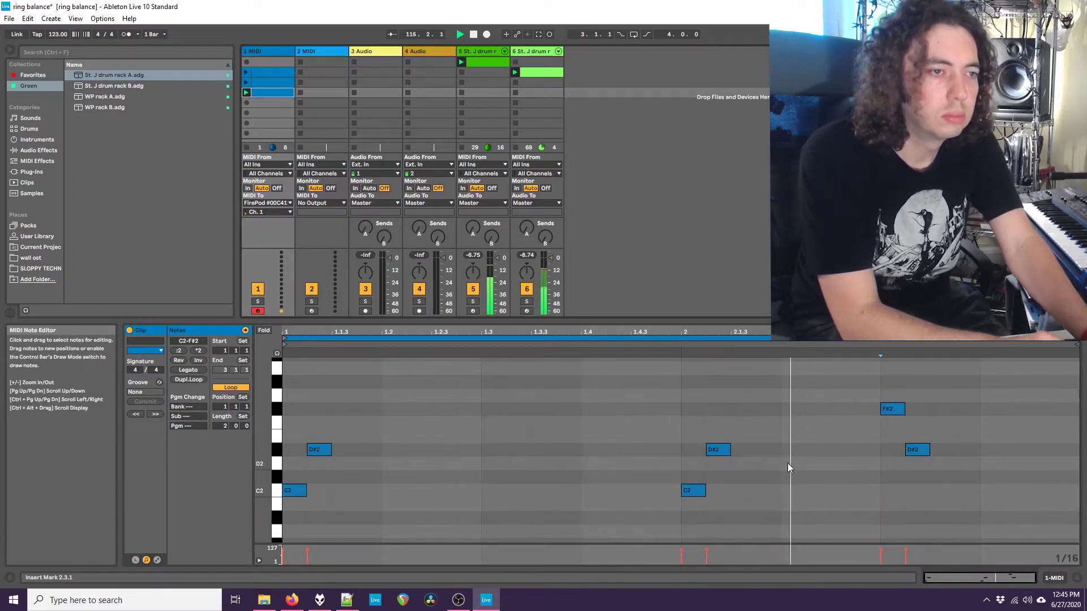
pyautogui.press('space')
pyautogui.press('space')
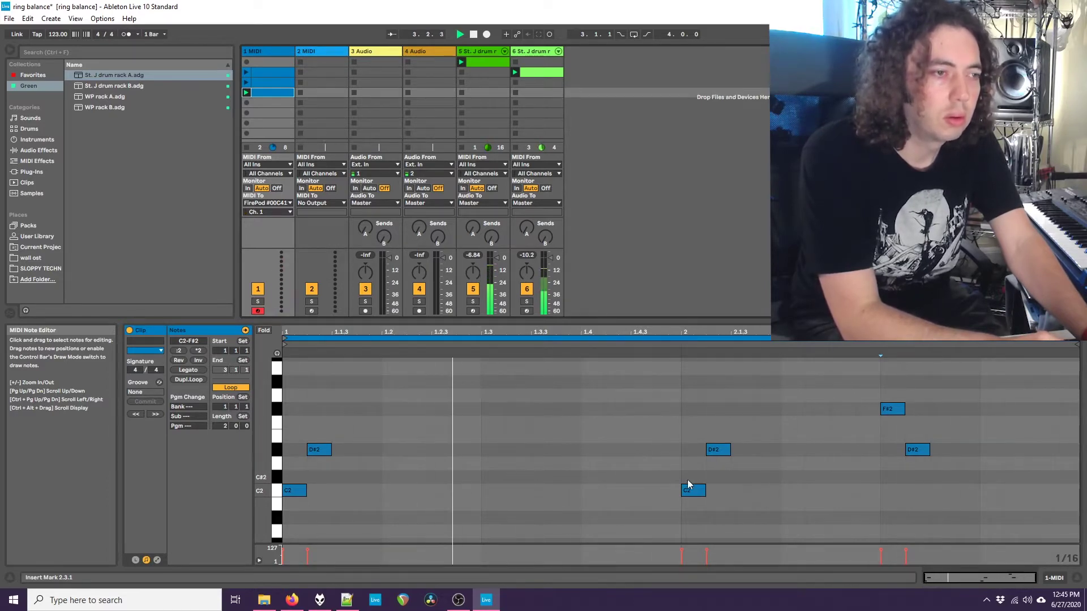
# Step: Add a D#2 sixteenth note at 1.4.3 in the fourth-slot clip
pyautogui.rightClick(646, 460)
pyautogui.click(652, 454)
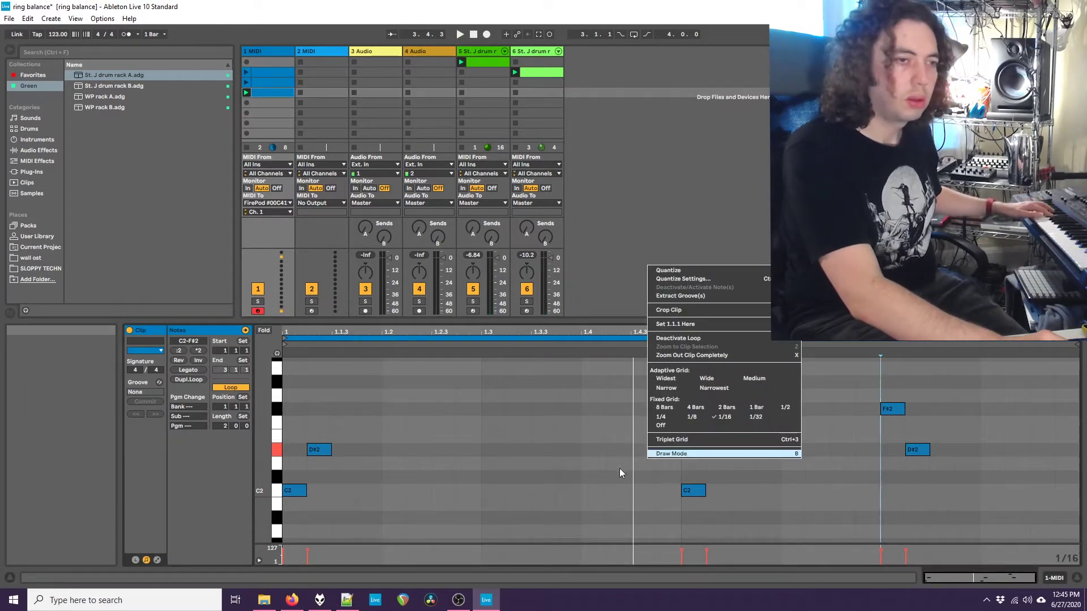
pyautogui.click(636, 451)
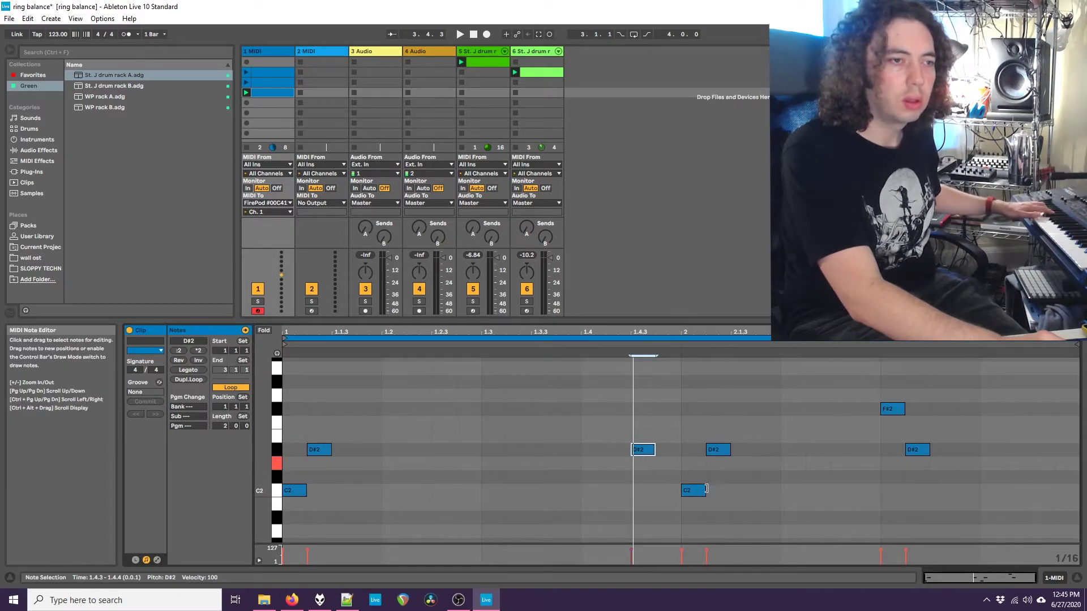
# Step: Raise the 2.1.1 note to D2 and replace the D#2 at 2.1.2 with a two-sixteenth G#1 at 2.1.3
pyautogui.moveTo(694, 491); pyautogui.dragTo(743, 544)
pyautogui.click(717, 452)
pyautogui.scroll(-4, 743, 481)
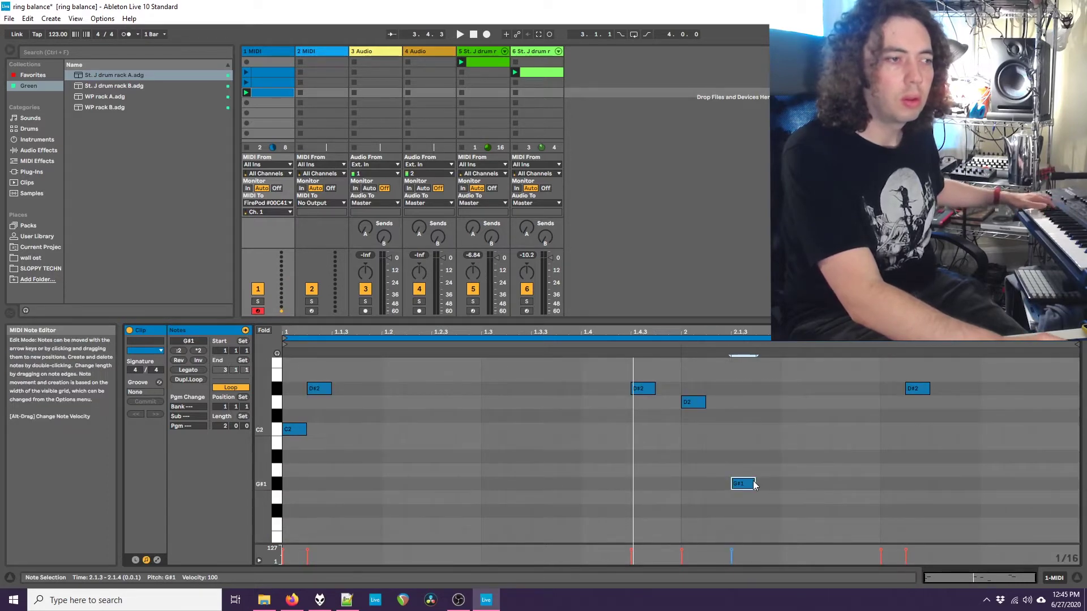
pyautogui.moveTo(754, 482); pyautogui.dragTo(783, 486)
pyautogui.scroll(-5, 797, 480)
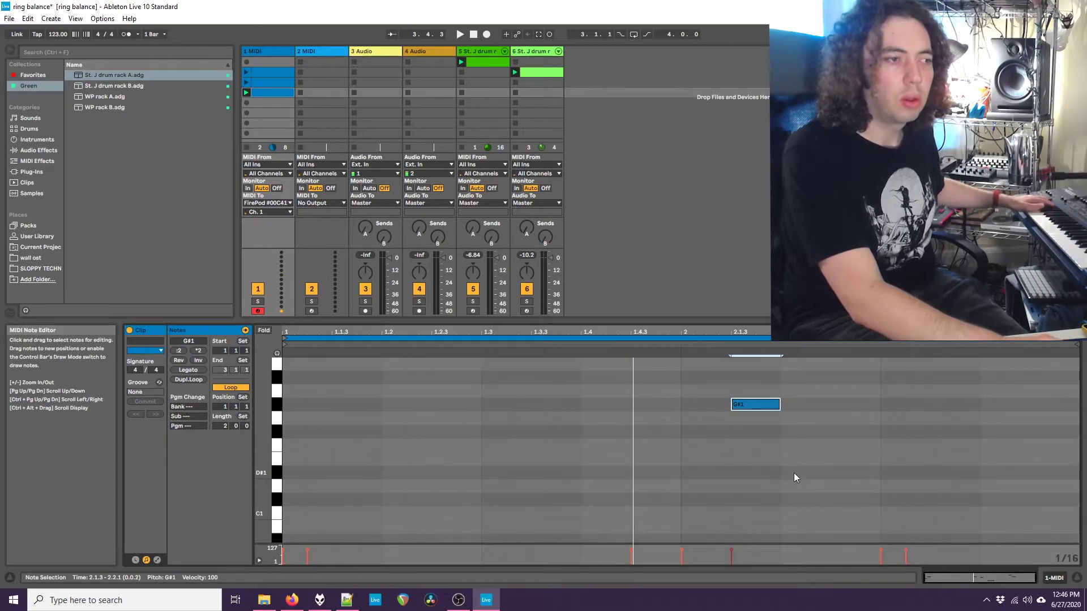
# Step: Add D#1 notes at 2.2.1 and 2.2.3, and replace the notes at 2.3.1 and 2.3.2 with an F#1 at 2.3.1
pyautogui.doubleClick(795, 474)
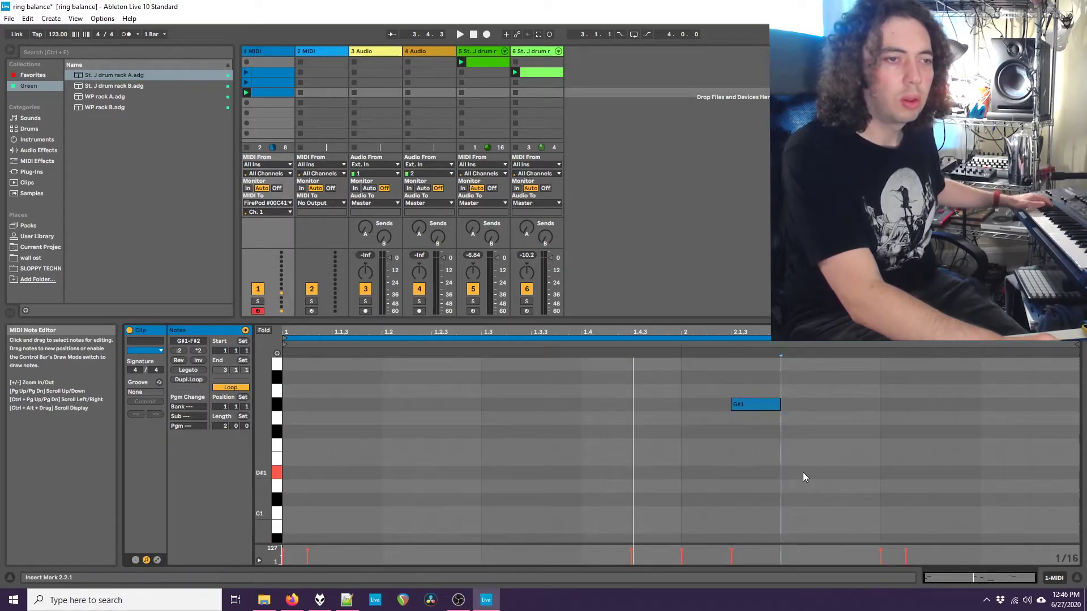
pyautogui.doubleClick(839, 473)
pyautogui.doubleClick(892, 432)
pyautogui.scroll(2, 914, 433)
pyautogui.scroll(2, 913, 433)
pyautogui.click(888, 362)
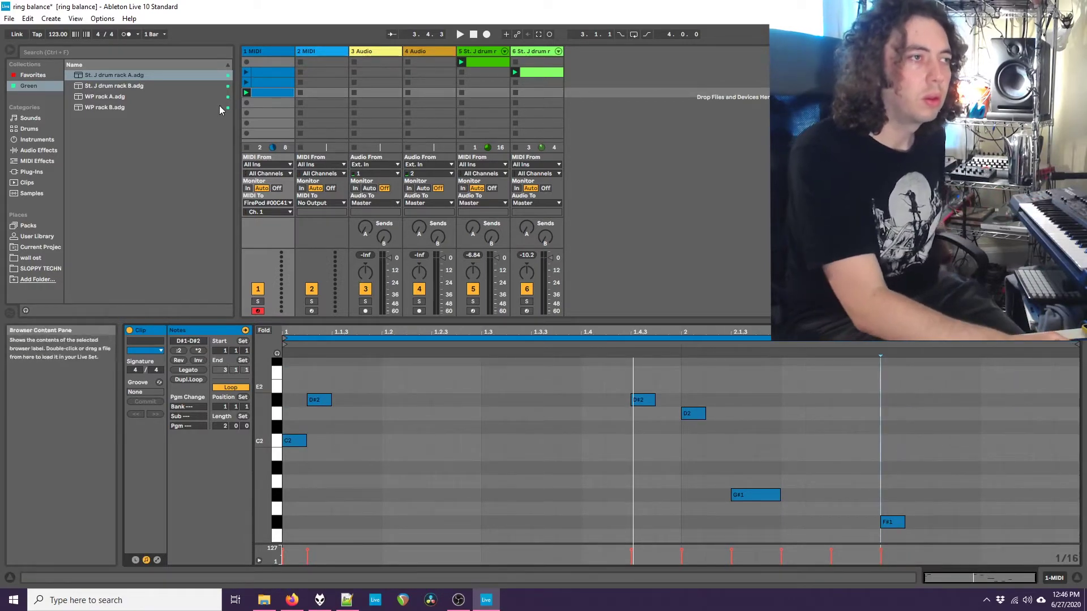
# Step: During playback, move the G#1 note to 2.1.2 and shift the two D#1 notes and the F#1 to 2.2.3, 2.3.1 and 2.3.3
pyautogui.press('space')
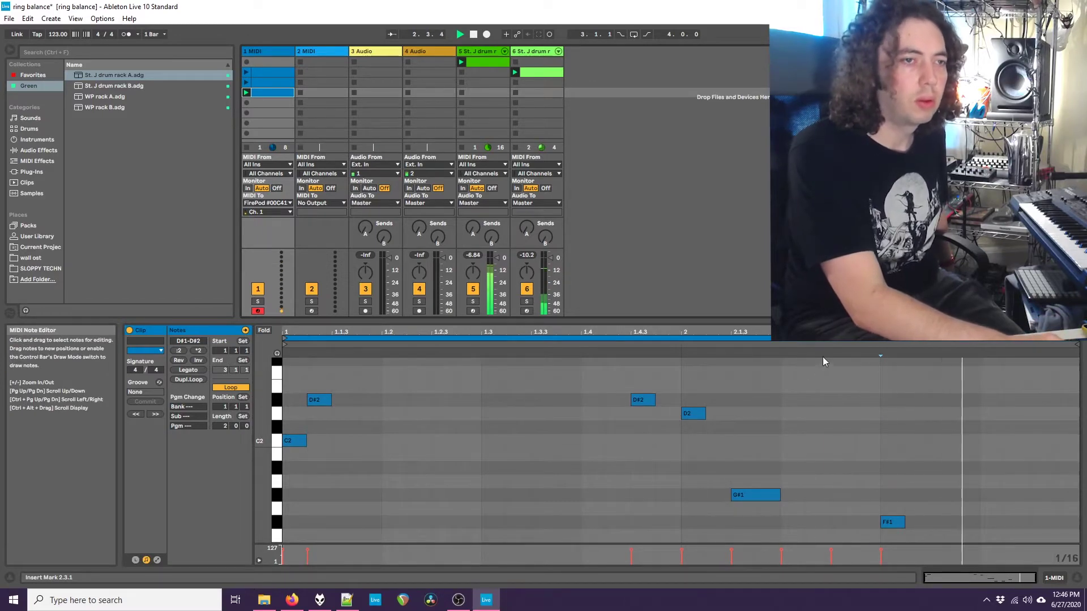
pyautogui.scroll(-4, 809, 403)
pyautogui.scroll(2, 810, 421)
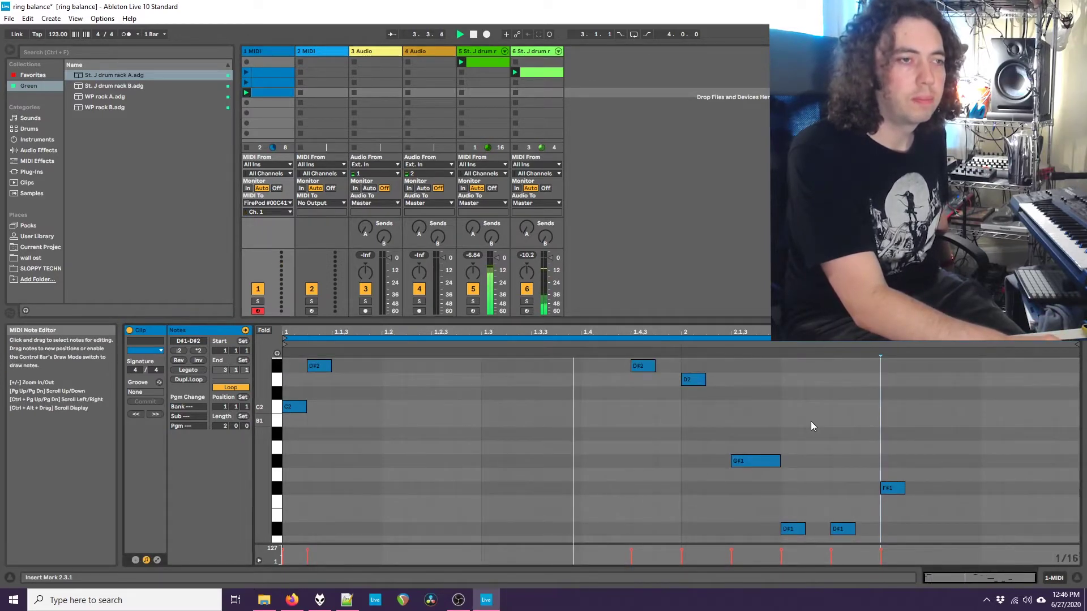
pyautogui.moveTo(754, 460); pyautogui.dragTo(884, 539)
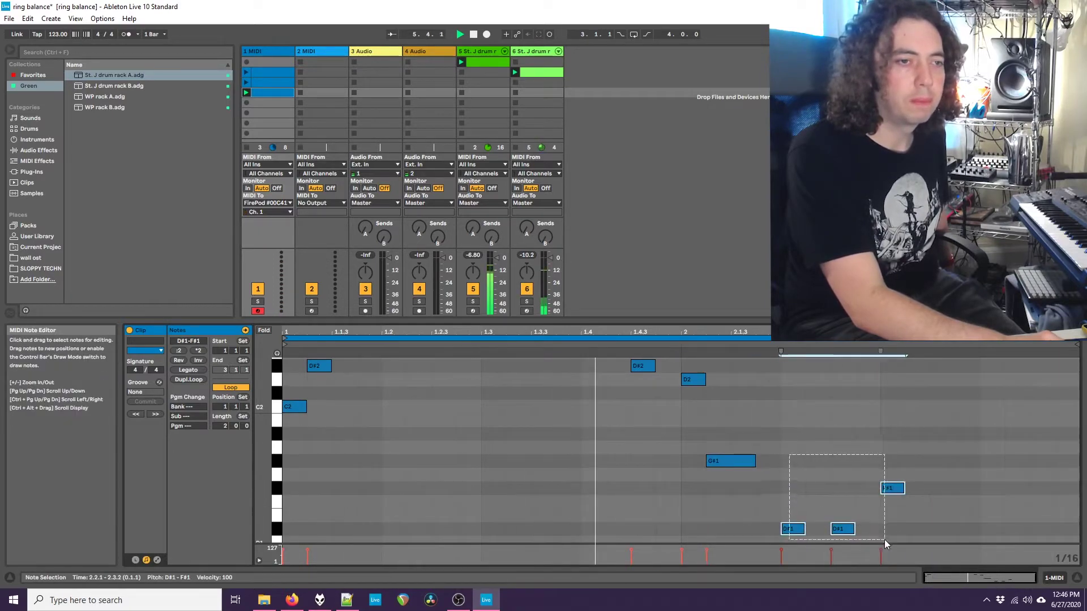
pyautogui.moveTo(890, 488); pyautogui.dragTo(945, 488)
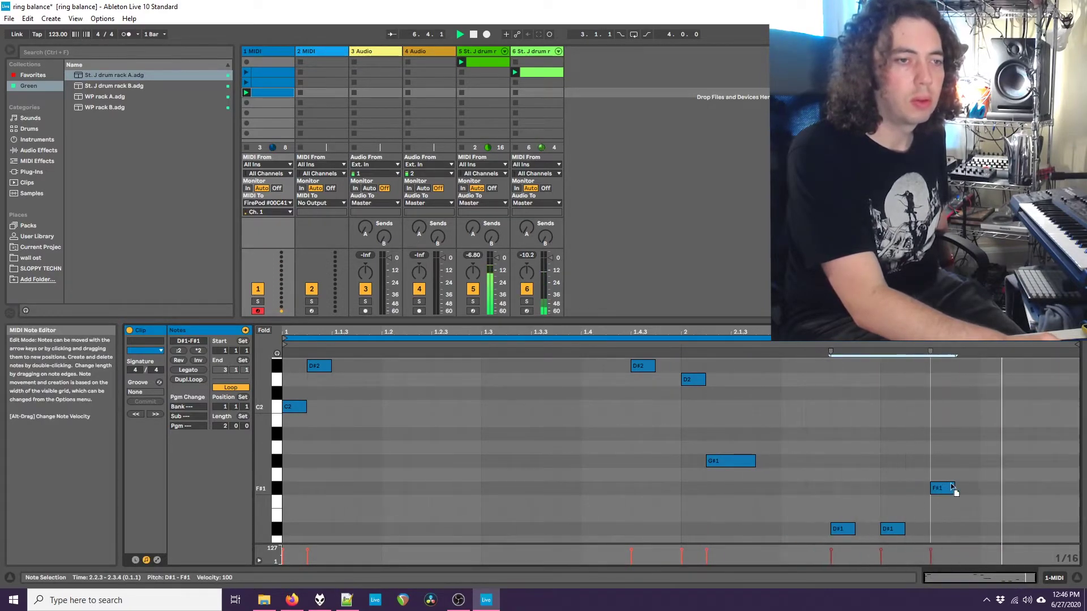
pyautogui.click(888, 444)
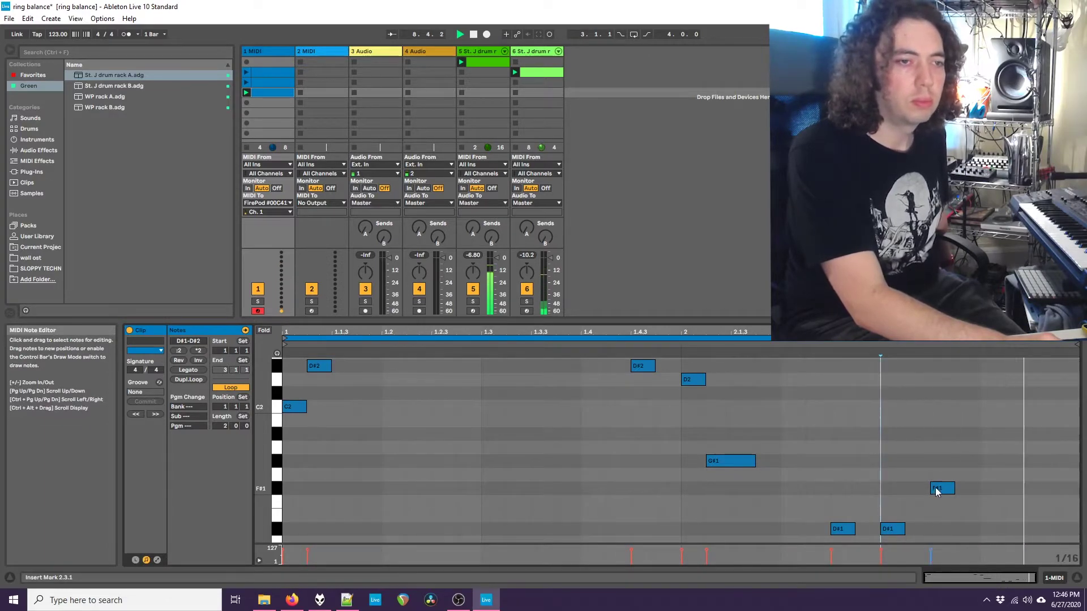
# Step: Add three E1 sixteenth notes at 2.4.1, 2.4.2 and 2.4.3
pyautogui.doubleClick(987, 514)
pyautogui.scroll(-3, 972, 500)
pyautogui.doubleClick(1017, 484)
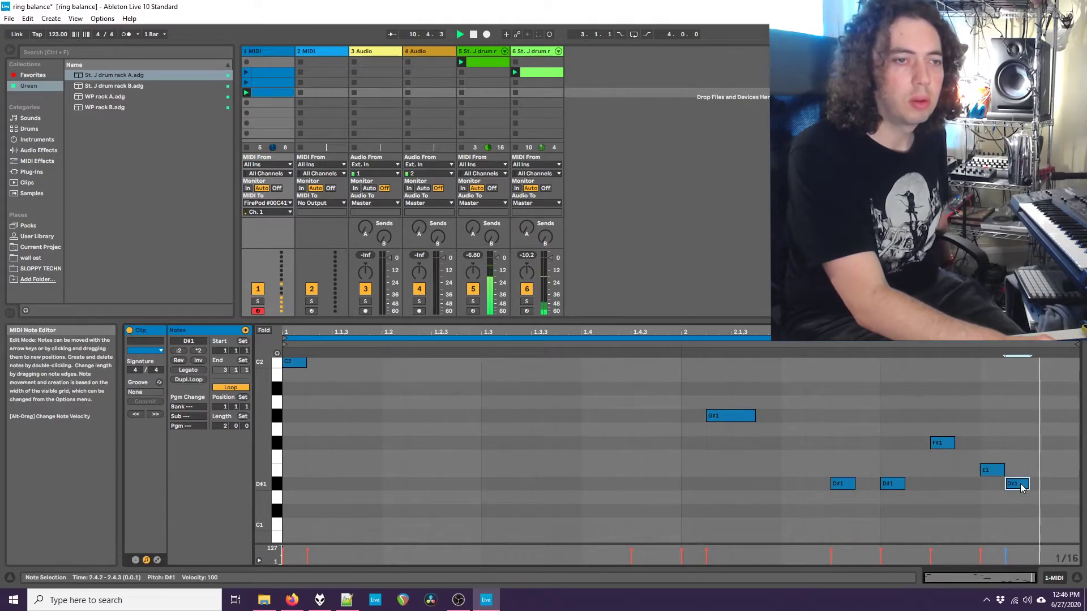
pyautogui.moveTo(1023, 485); pyautogui.dragTo(1059, 493)
pyautogui.click(1034, 488)
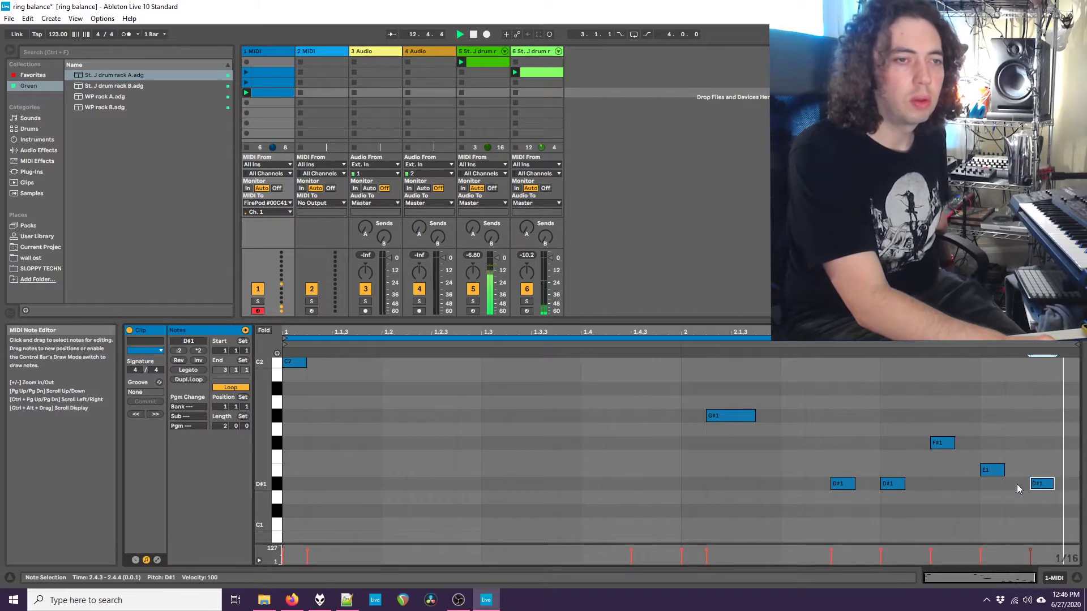
pyautogui.moveTo(1041, 486); pyautogui.dragTo(1019, 470)
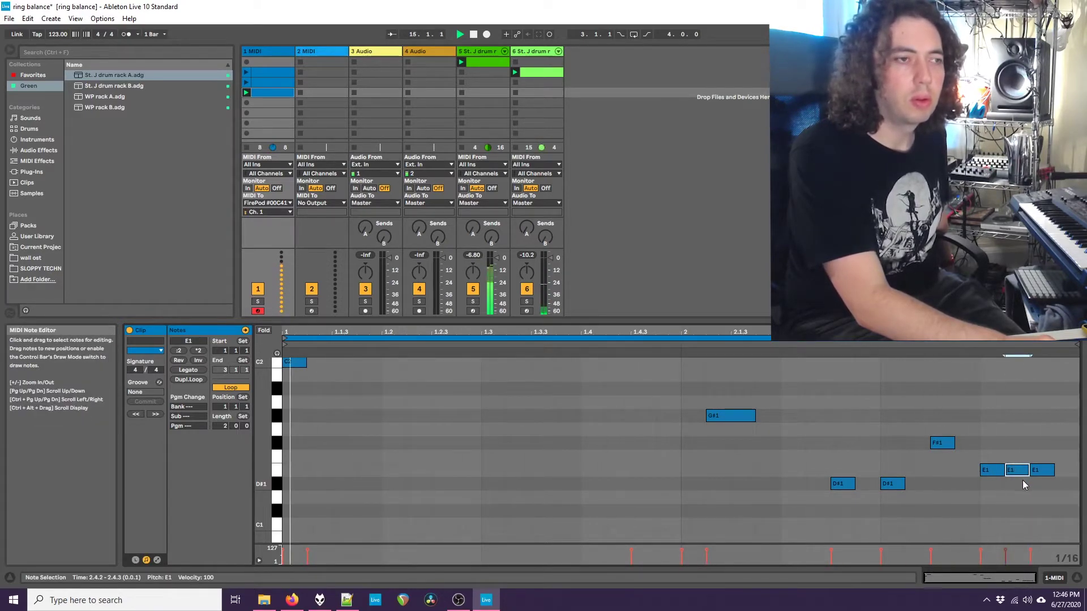
# Step: Delete the E1 note at 2.4.2
pyautogui.scroll(5, 1025, 487)
pyautogui.scroll(-8, 1013, 480)
pyautogui.scroll(5, 1009, 478)
pyautogui.scroll(3, 1012, 486)
pyautogui.scroll(-3, 1012, 486)
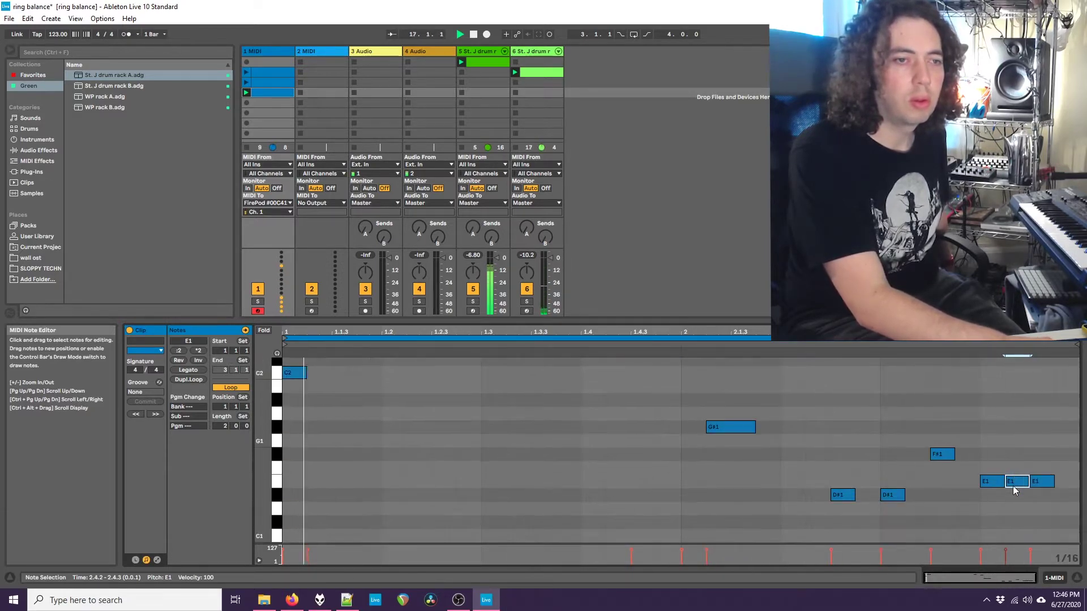
pyautogui.press('Delete')
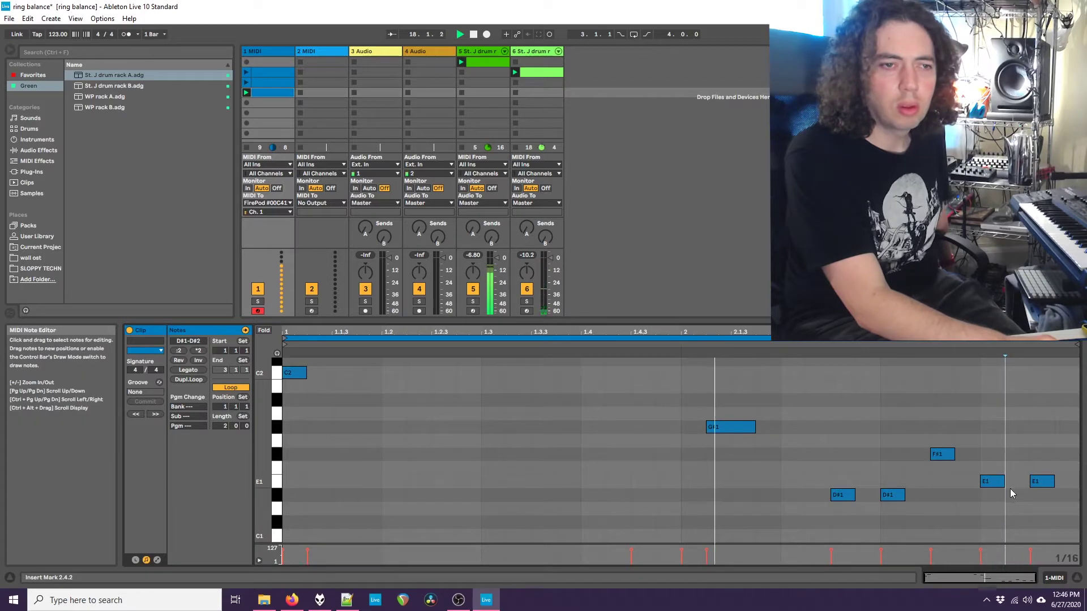
# Step: Fill beat 2.4 with four D1 sixteenths by lowering both E1 notes to D1 and adding D1 at 2.4.2 and 2.4.4
pyautogui.doubleClick(1013, 508)
pyautogui.moveTo(991, 481); pyautogui.dragTo(990, 508)
pyautogui.moveTo(1041, 483); pyautogui.dragTo(1041, 509)
pyautogui.doubleClick(1066, 509)
pyautogui.scroll(-2, 956, 491)
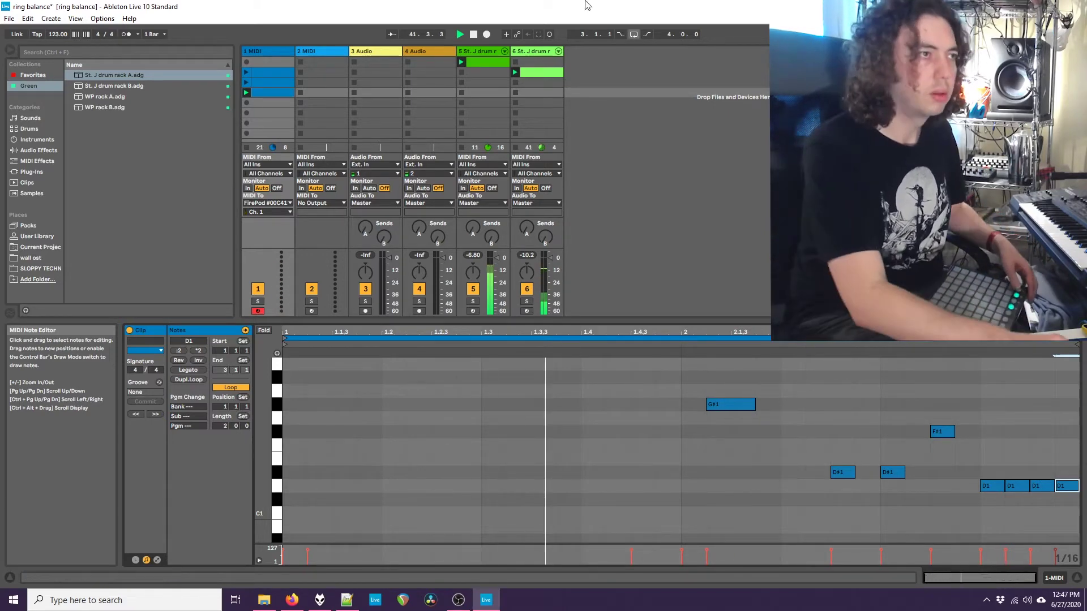
# Step: In the MIDI preferences, toggle Sync on and back off for the Launchpad S output and input ports
pyautogui.click(102, 19)
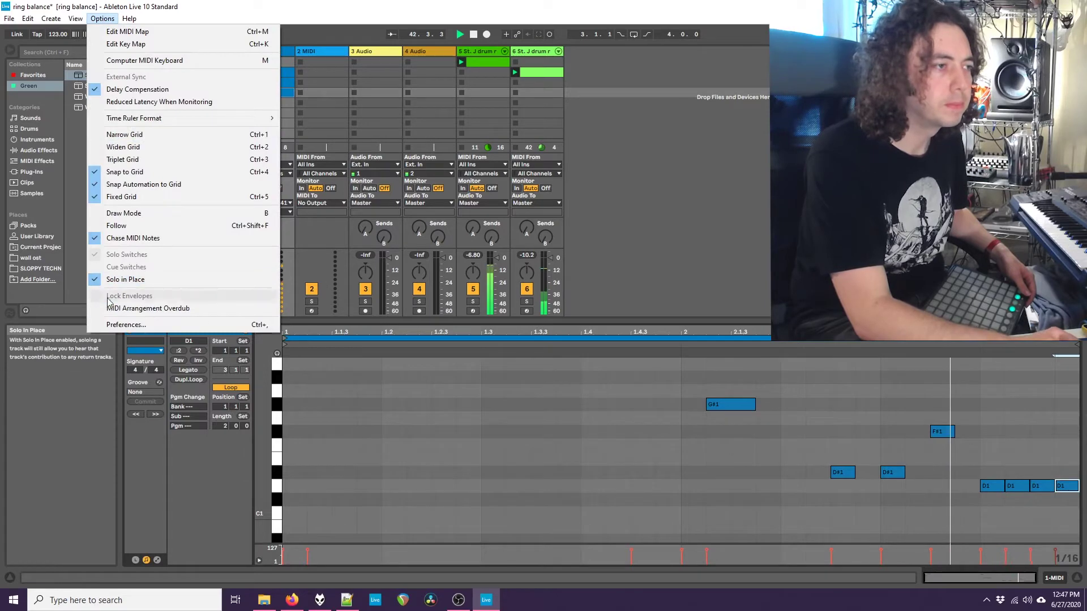
pyautogui.click(126, 325)
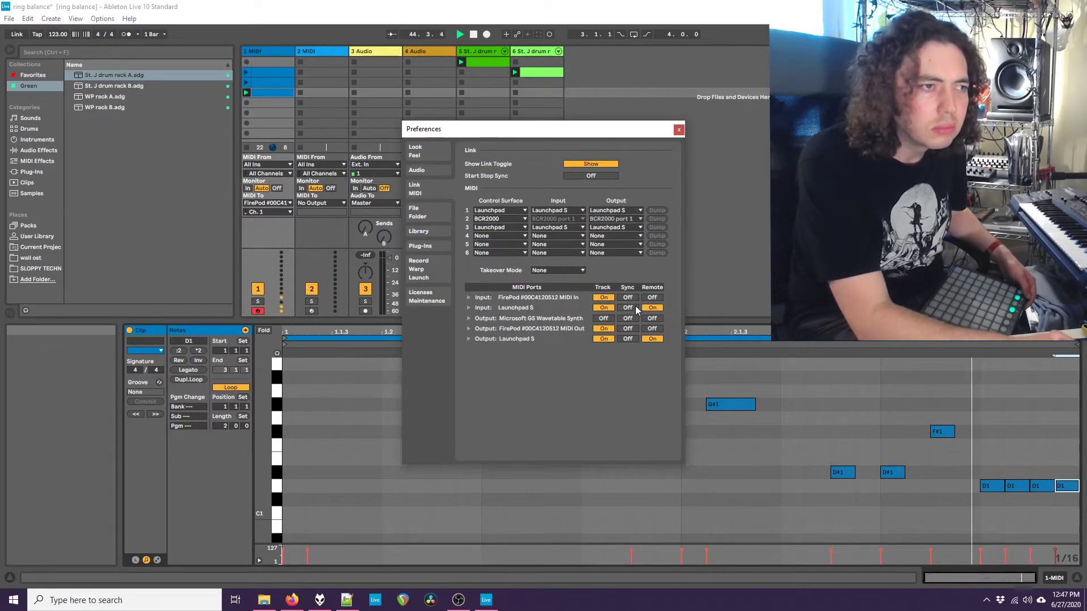
pyautogui.click(627, 338)
pyautogui.click(627, 337)
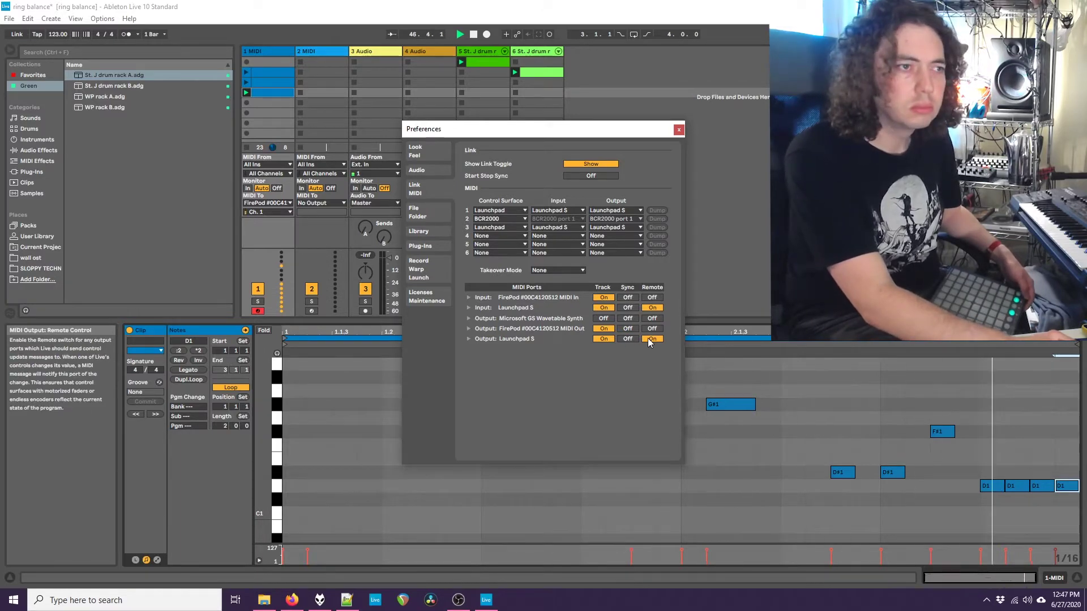
pyautogui.click(627, 308)
pyautogui.click(627, 308)
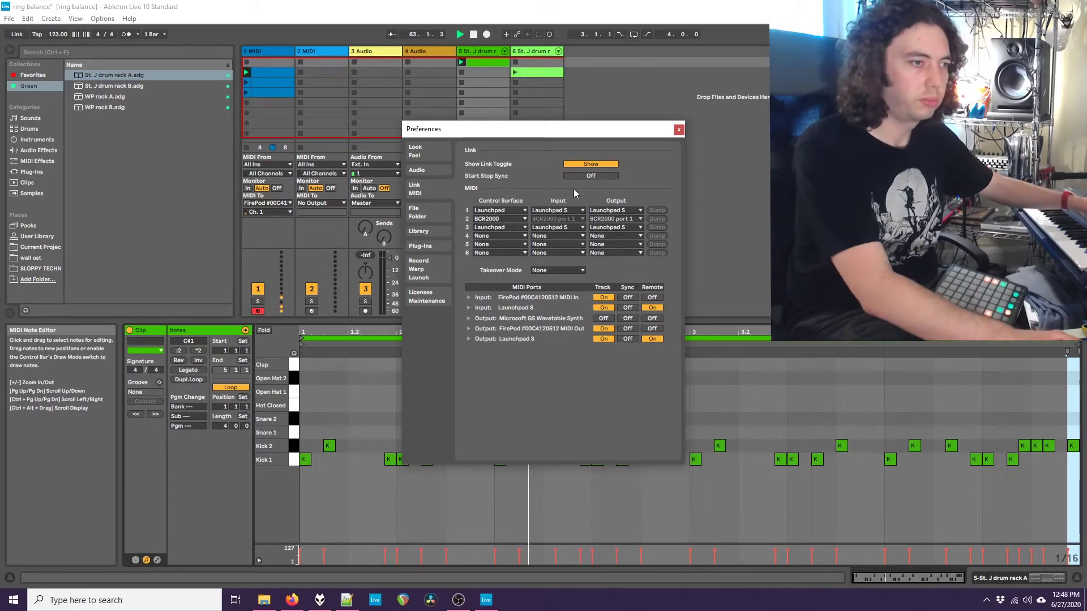
# Step: Stop the playing clip on the 1 MIDI track and close the preferences
pyautogui.click(245, 148)
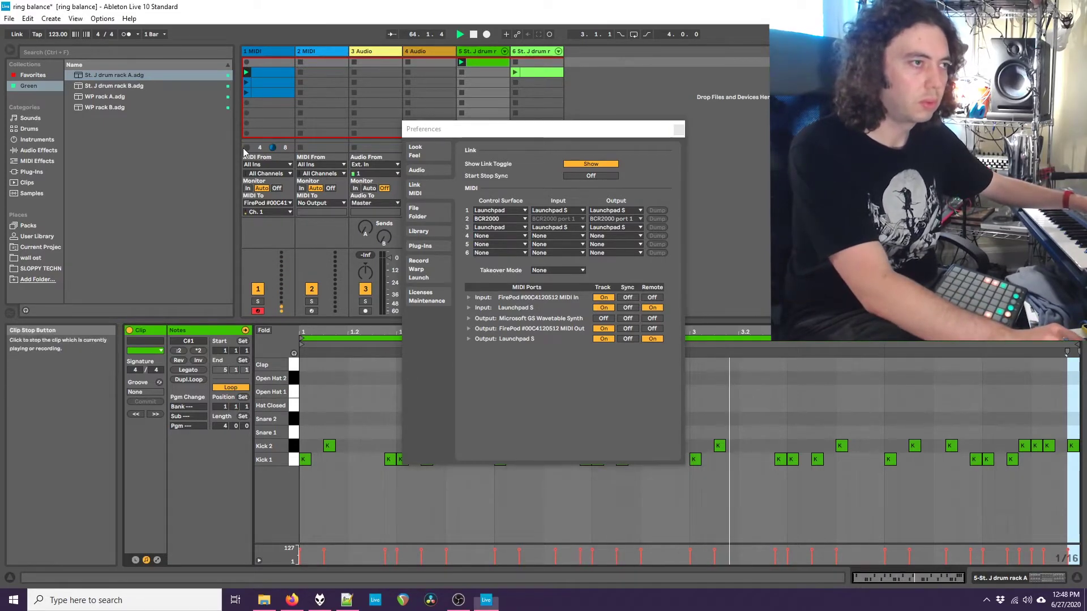
pyautogui.click(678, 130)
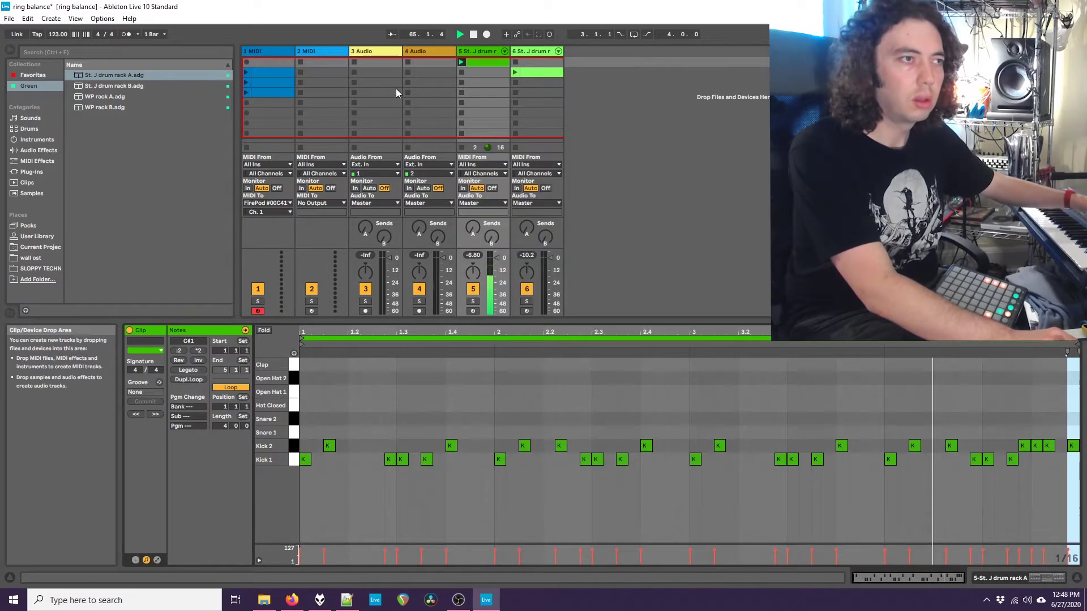
# Step: Rename the 3 Audio track as "jp dron"
pyautogui.click(372, 54)
pyautogui.rightClick(372, 52)
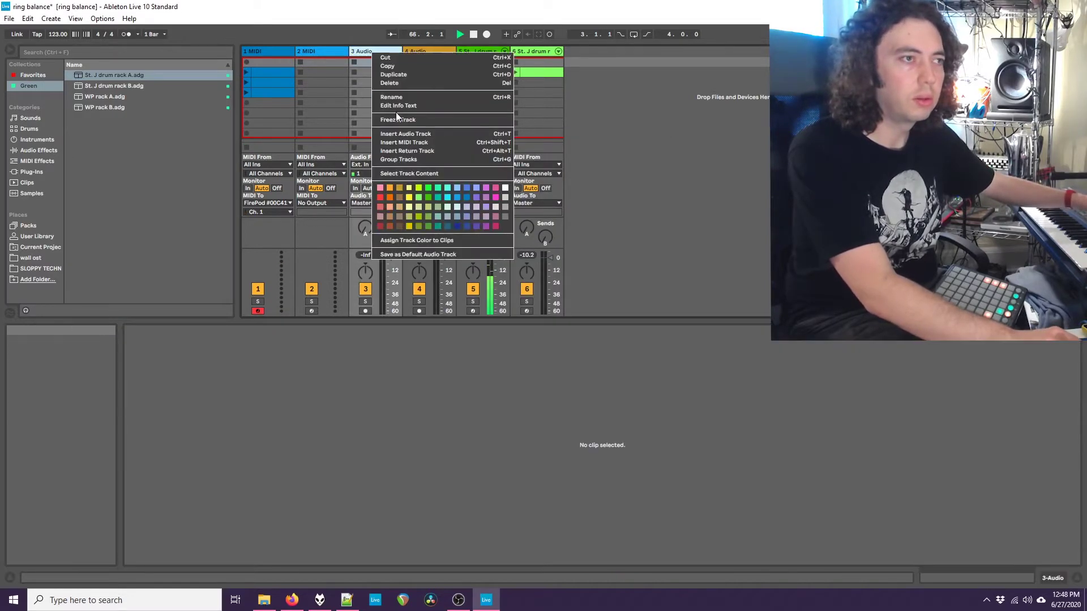
pyautogui.click(395, 98)
pyautogui.write('jp dr')
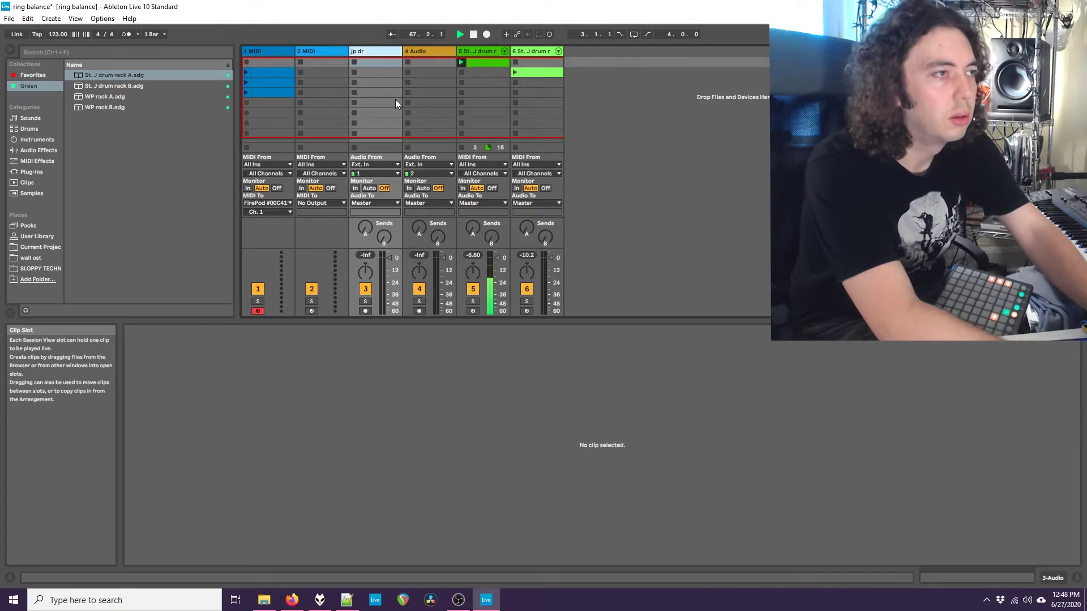
pyautogui.write('on')
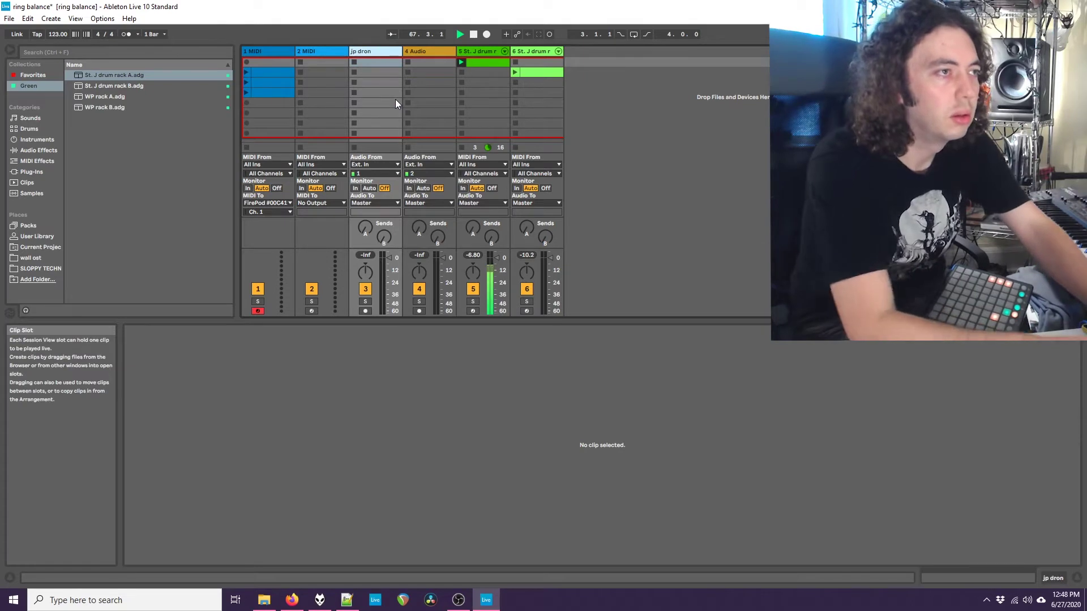
# Step: Set the jp dron track's input to 1/2, then arm it and record a clip in its second slot
pyautogui.click(375, 174)
pyautogui.click(366, 310)
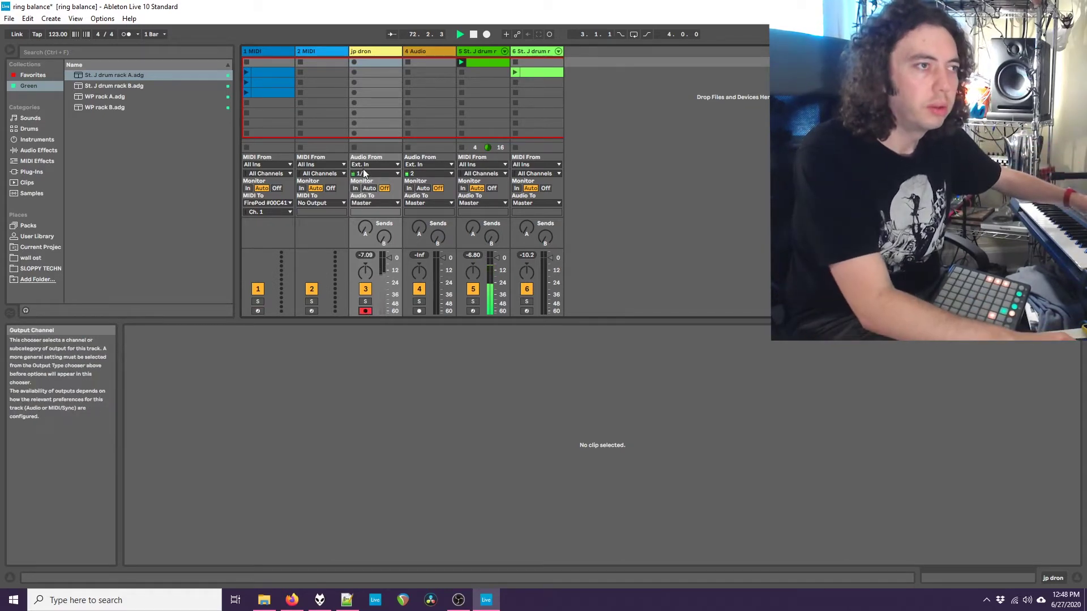
pyautogui.click(354, 72)
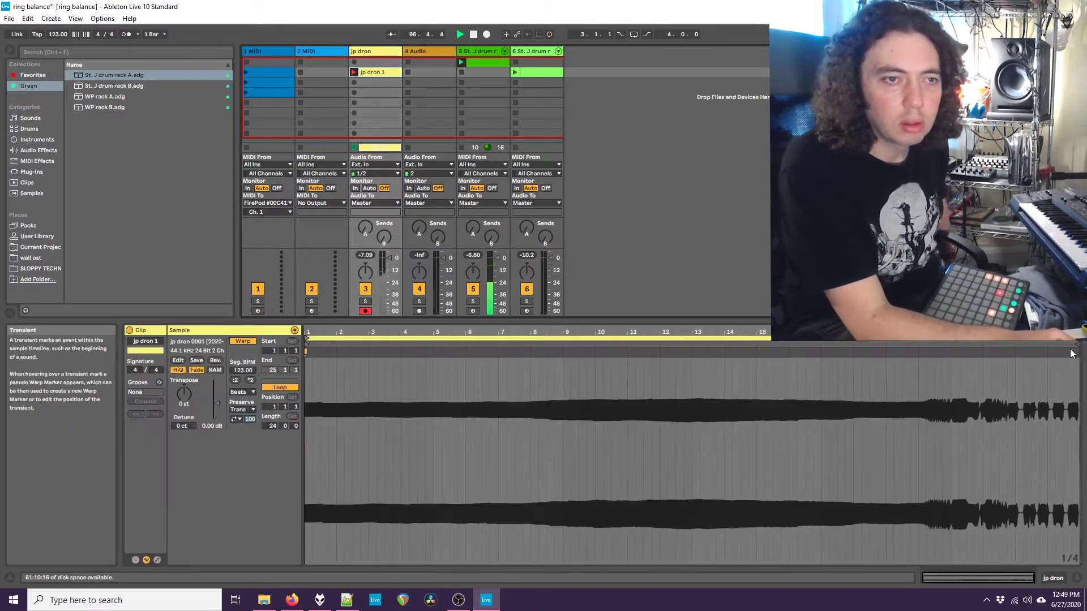
# Step: Shorten the jp dron 1 clip's loop to 19 bars and slightly lower the track's volume during playback
pyautogui.moveTo(1075, 353); pyautogui.dragTo(917, 344)
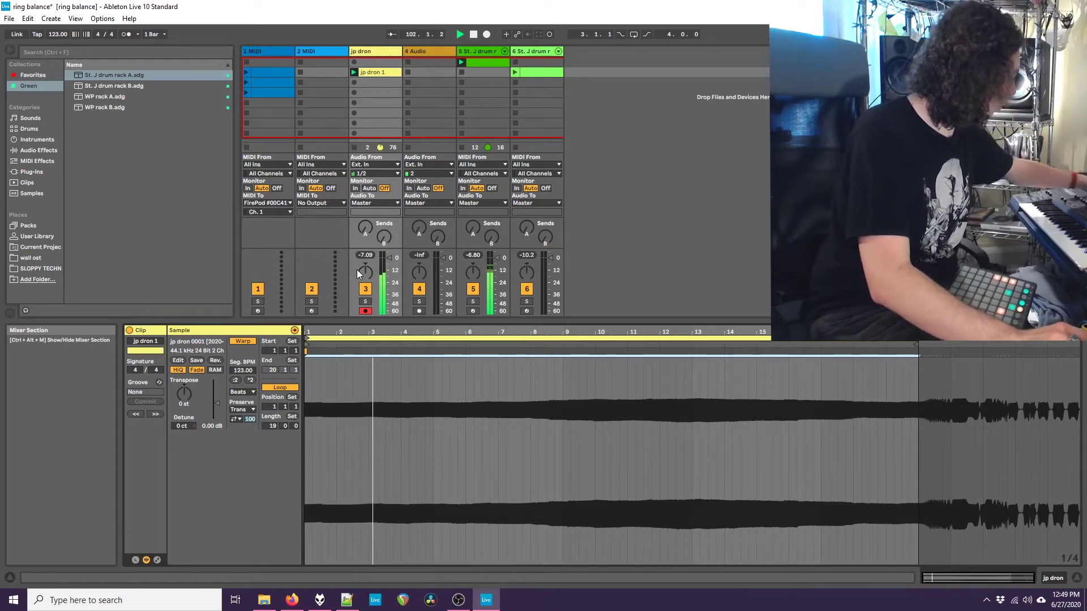
pyautogui.press('space')
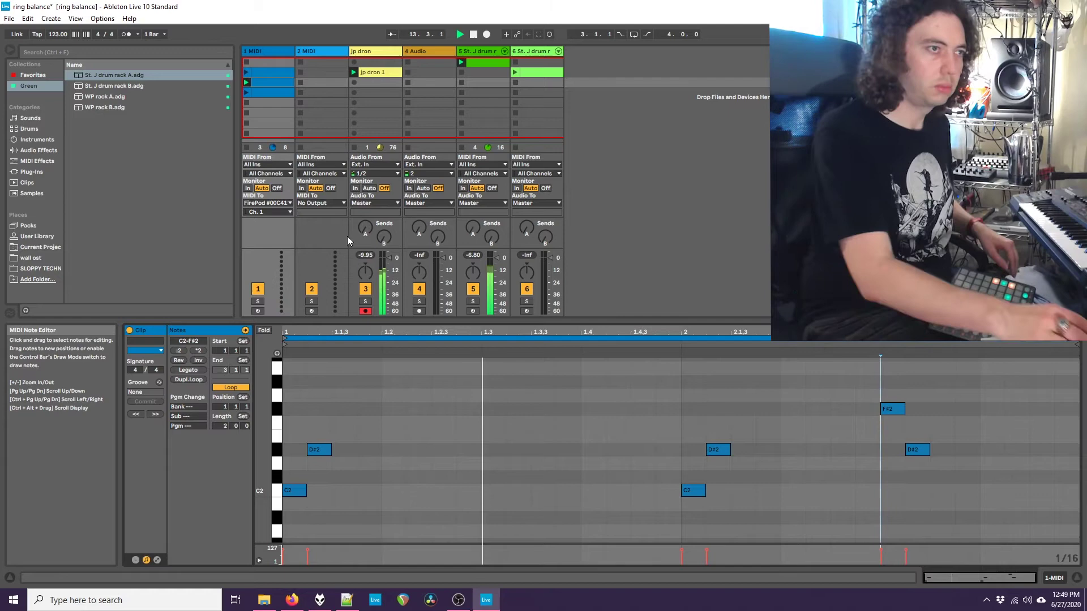
pyautogui.moveTo(386, 261); pyautogui.dragTo(387, 262)
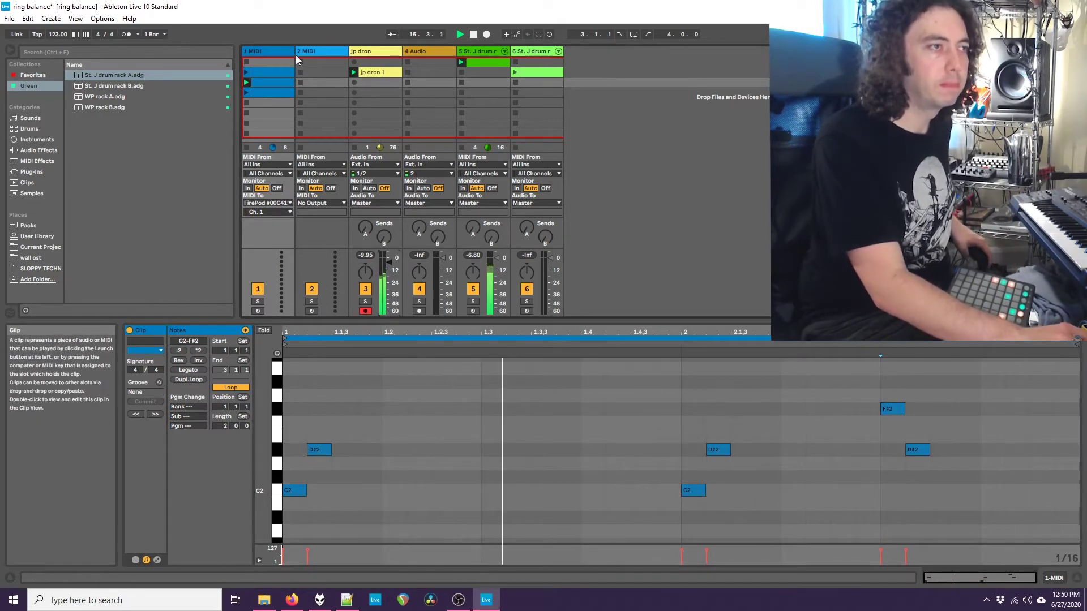
# Step: Rename the 4 Audio track as "JP"
pyautogui.click(413, 52)
pyautogui.rightClick(413, 52)
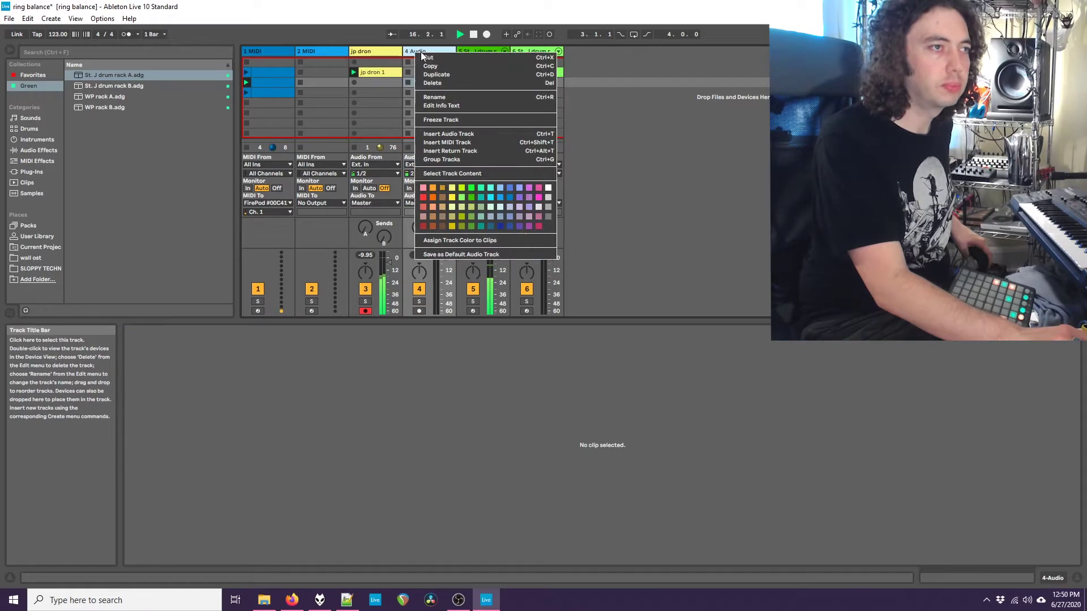
pyautogui.click(440, 95)
pyautogui.write('JP')
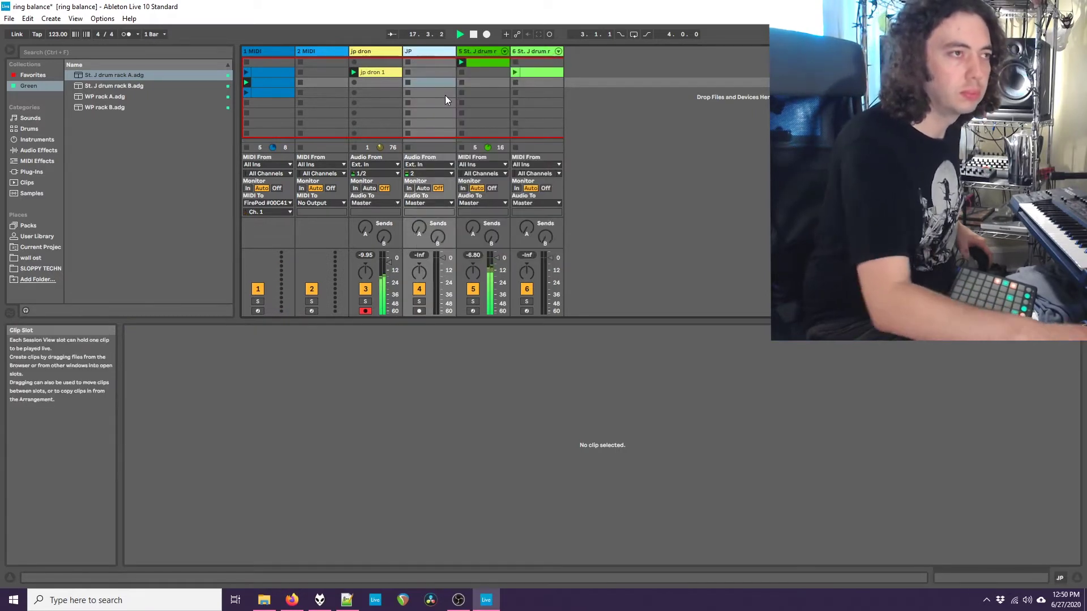
# Step: Set the JP track's audio input to 1/2 and arm the track for recording
pyautogui.click(450, 173)
pyautogui.click(420, 199)
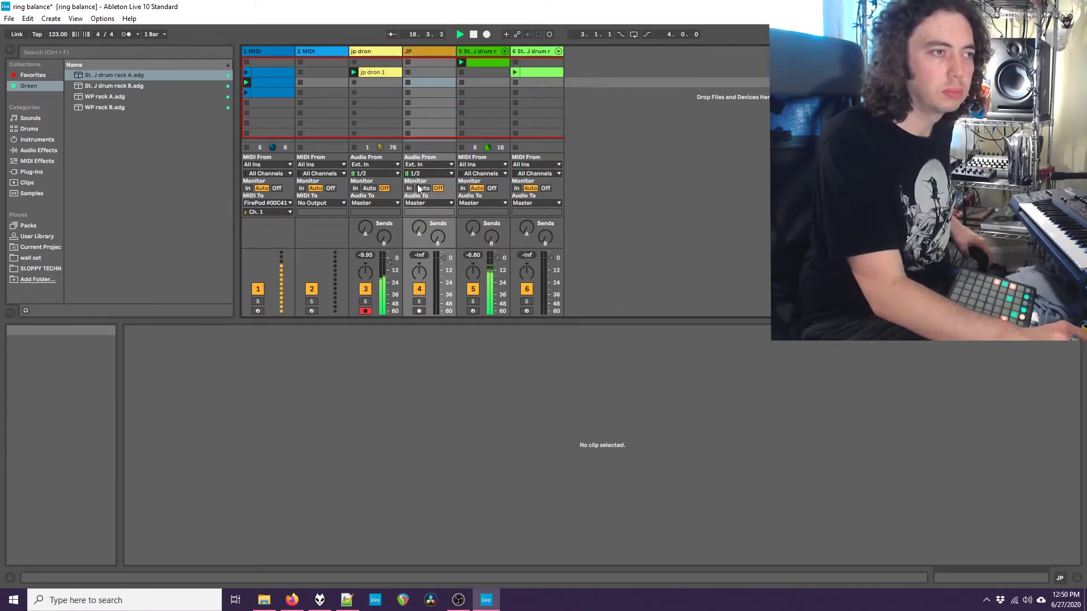
pyautogui.click(420, 311)
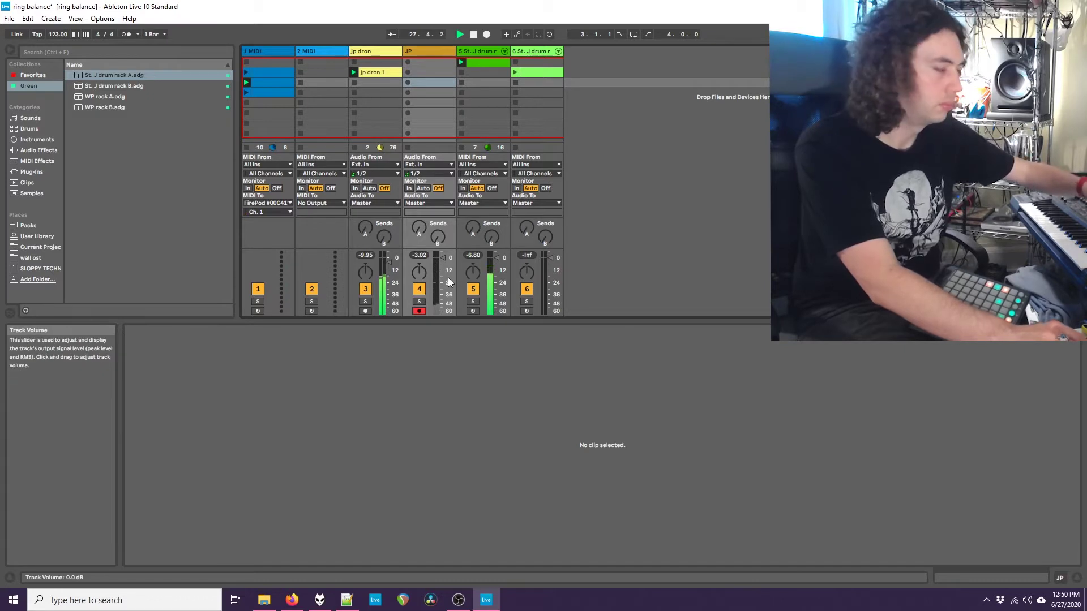
# Step: Record clips in the third and fourth slots of the JP track, then launch the one in the third slot
pyautogui.click(407, 82)
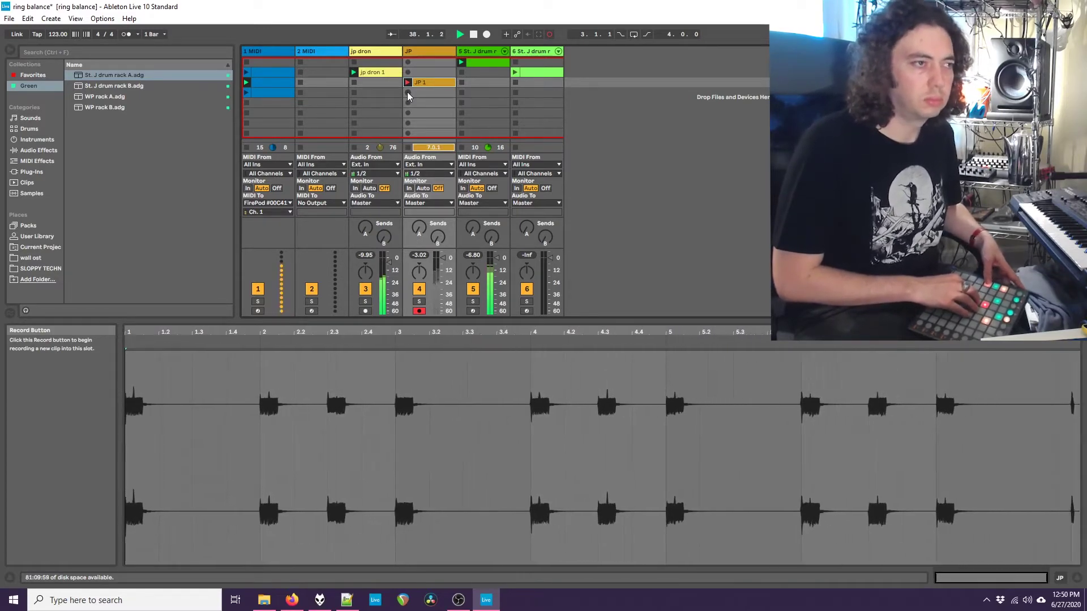
pyautogui.click(407, 92)
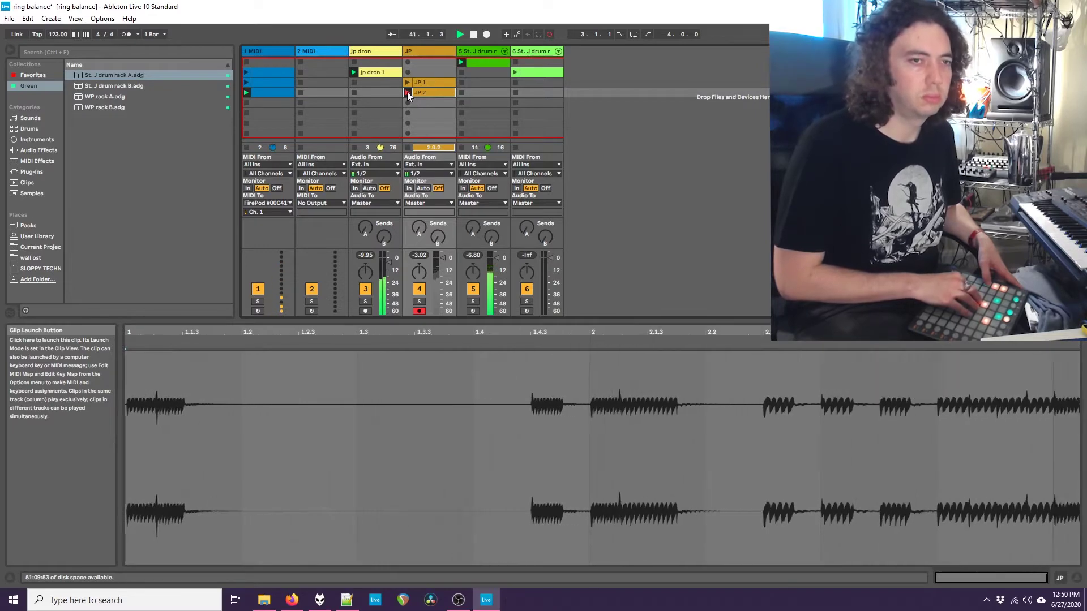
pyautogui.click(407, 92)
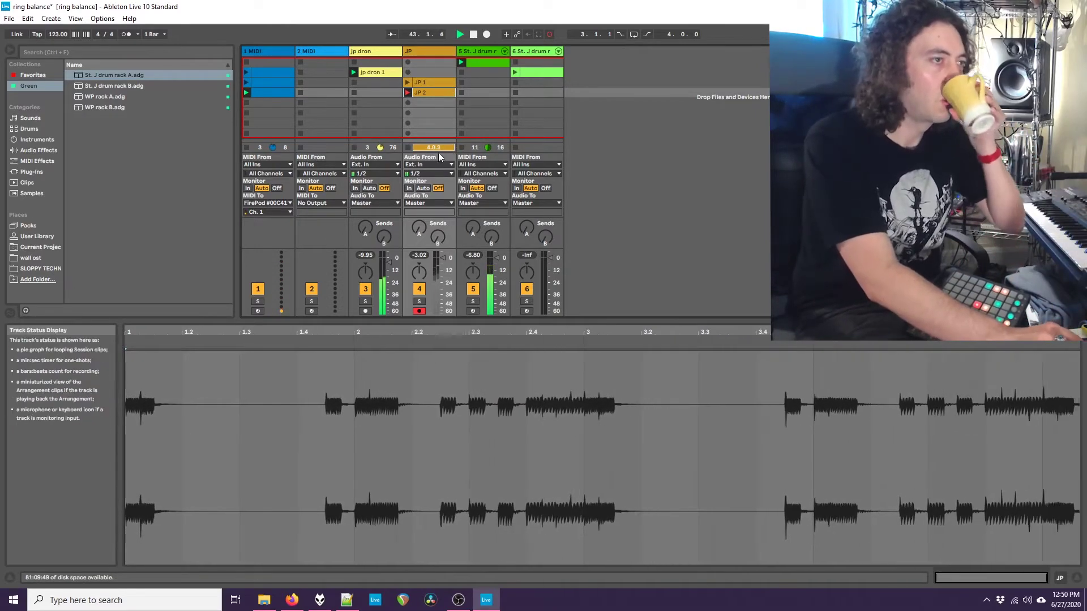
pyautogui.click(407, 148)
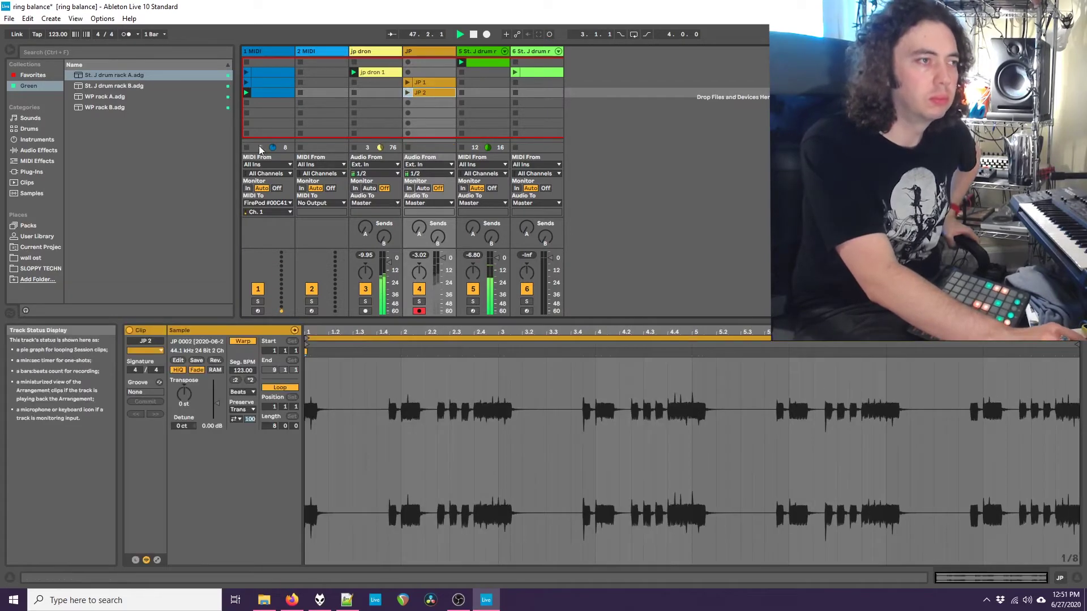
pyautogui.click(406, 83)
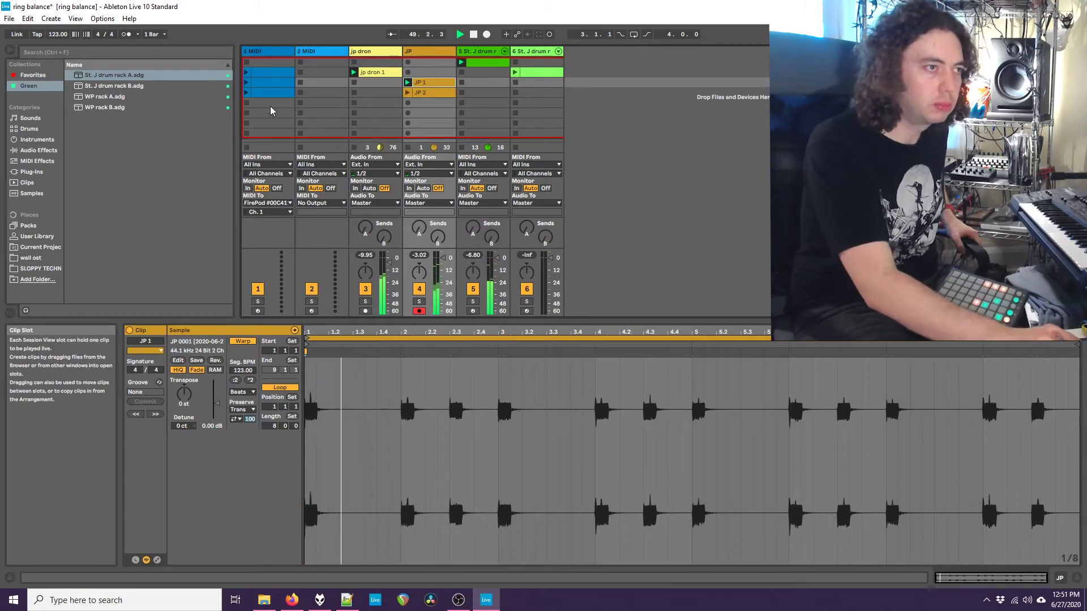
# Step: Insert an empty one-bar MIDI clip in the sixth slot of the 1 MIDI track and arm the track
pyautogui.click(266, 113)
pyautogui.rightClick(267, 113)
pyautogui.click(279, 125)
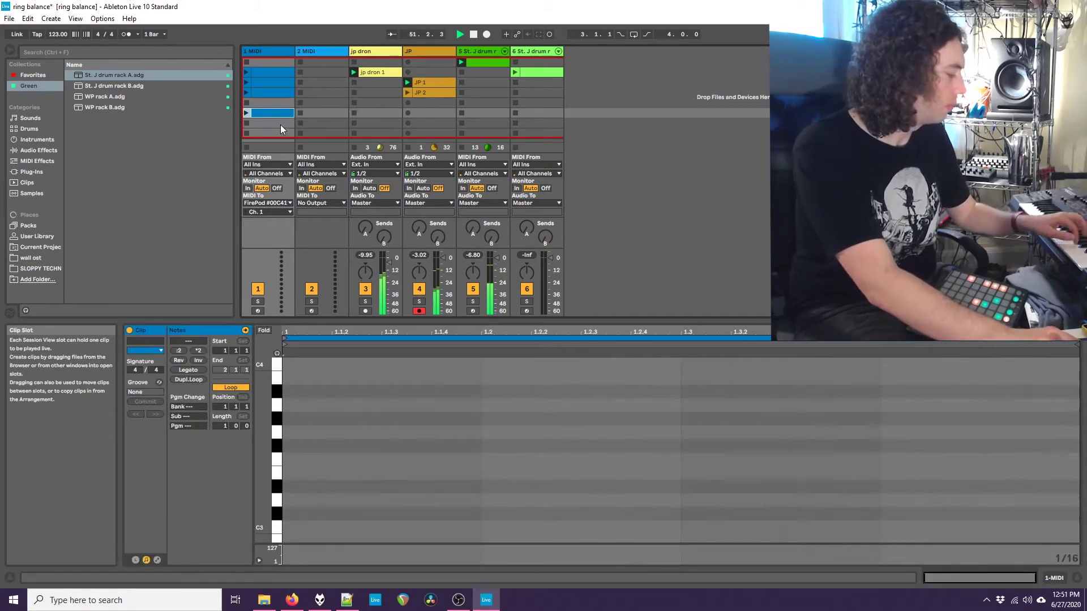
pyautogui.scroll(5, 421, 436)
pyautogui.scroll(8, 422, 436)
pyautogui.scroll(-10, 423, 432)
pyautogui.click(257, 311)
pyautogui.scroll(-8, 356, 397)
pyautogui.scroll(8, 361, 410)
# Step: Add four consecutive D#4 sixteenth notes filling the first beat of the new clip
pyautogui.doubleClick(296, 438)
pyautogui.doubleClick(371, 436)
pyautogui.doubleClick(409, 437)
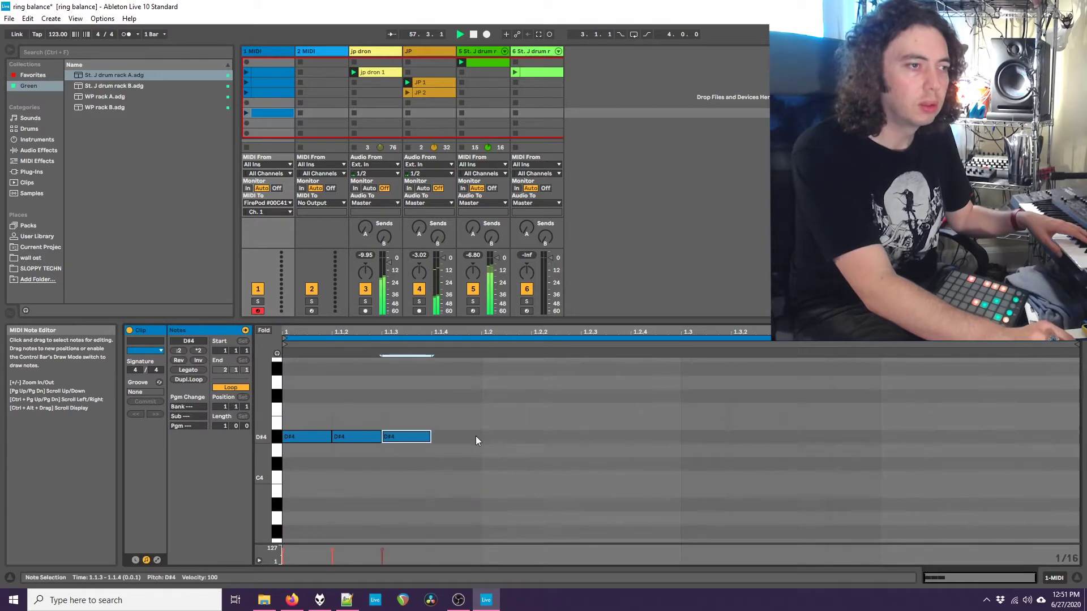
pyautogui.doubleClick(469, 437)
# Step: Duplicate the four D#4 notes across the rest of the bar and lower the note at 1.1.2 to C#4
pyautogui.moveTo(471, 423); pyautogui.dragTo(327, 454)
pyautogui.hotkey('ctrl', 'd')
pyautogui.hotkey('ctrl', 'd')
pyautogui.hotkey('ctrl', 'd')
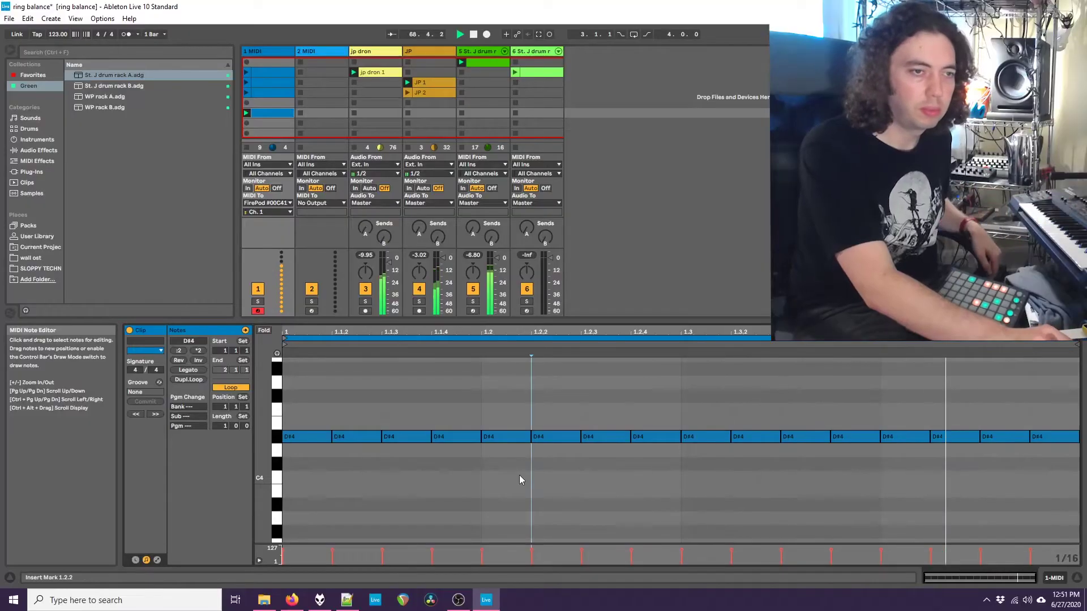
pyautogui.moveTo(347, 439); pyautogui.dragTo(346, 457)
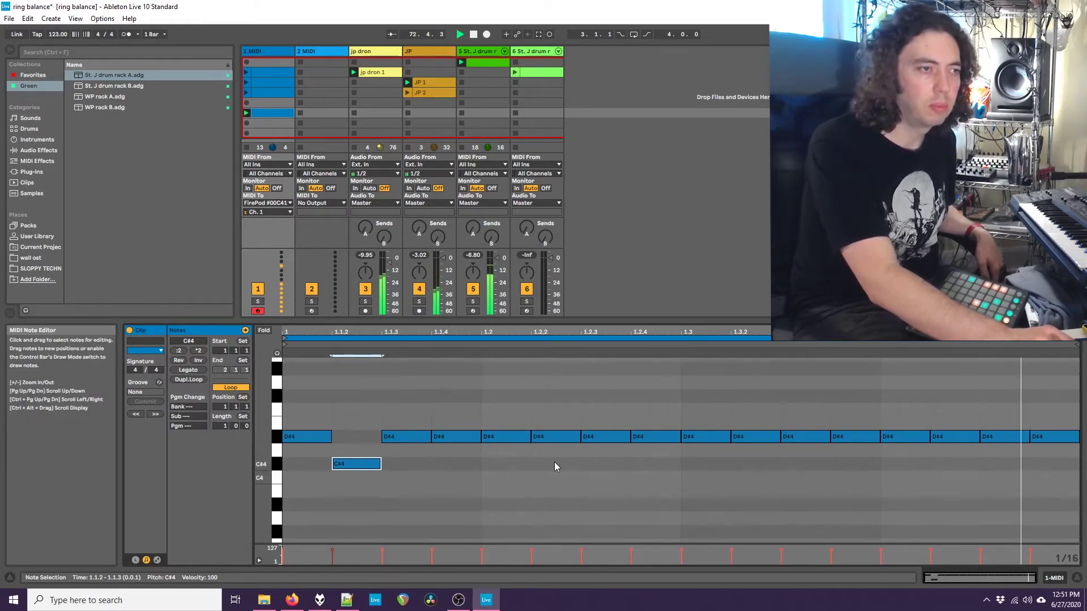
# Step: Create an empty clip in the sixth slot of the 2 MIDI track and route its MIDI output to the FirePod on channel 2
pyautogui.doubleClick(311, 115)
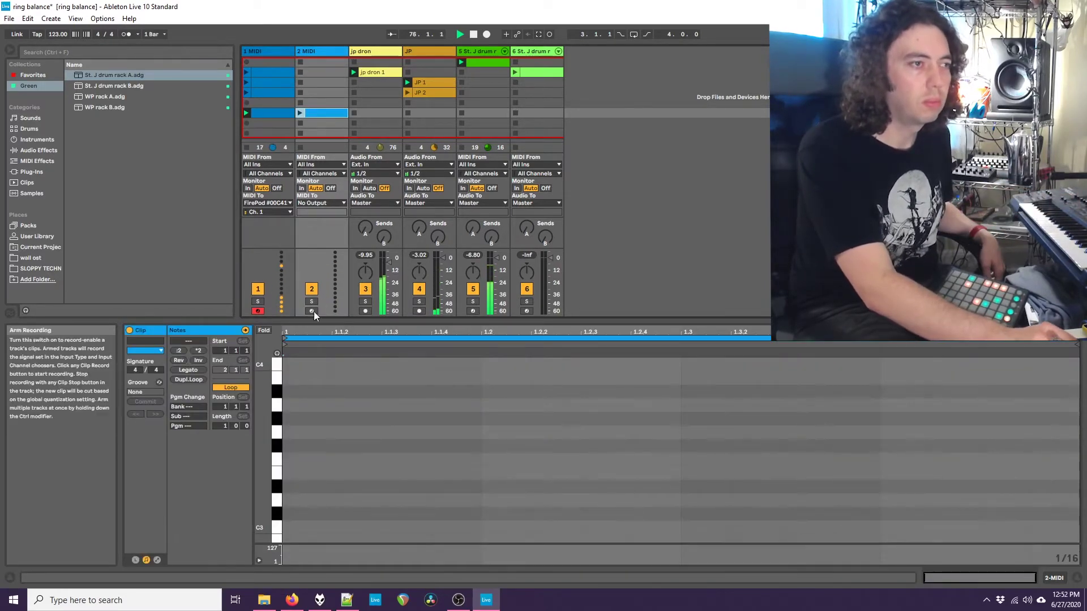
pyautogui.click(306, 202)
pyautogui.click(308, 216)
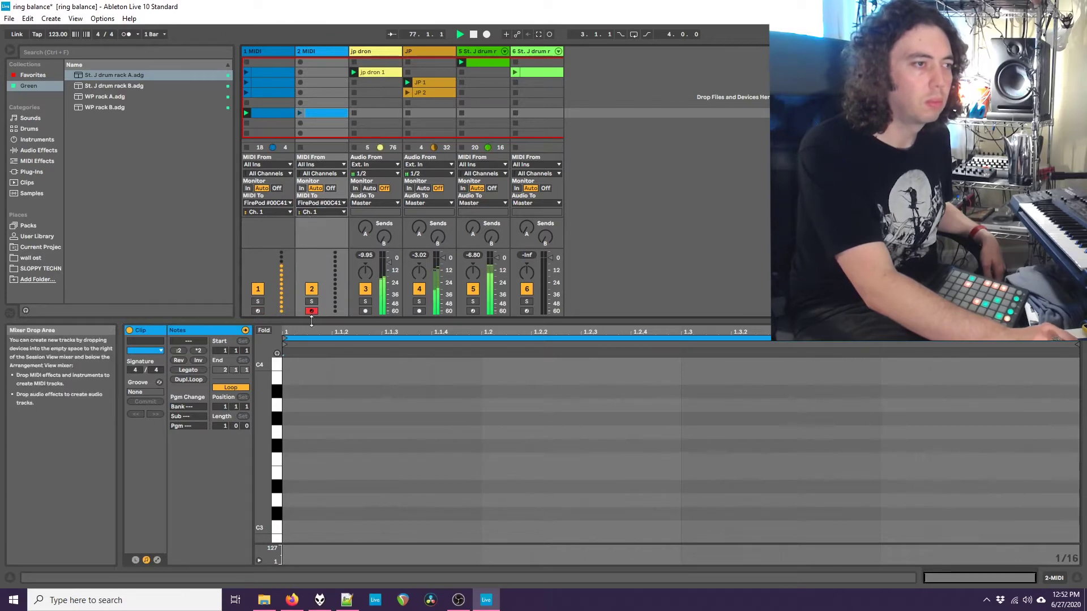
pyautogui.click(309, 212)
pyautogui.click(304, 232)
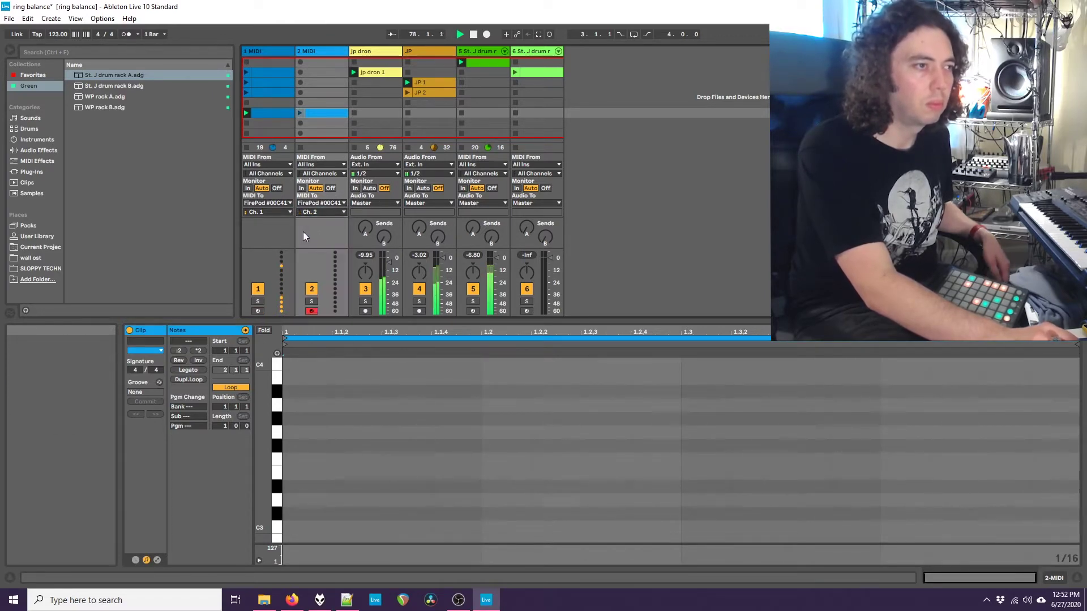
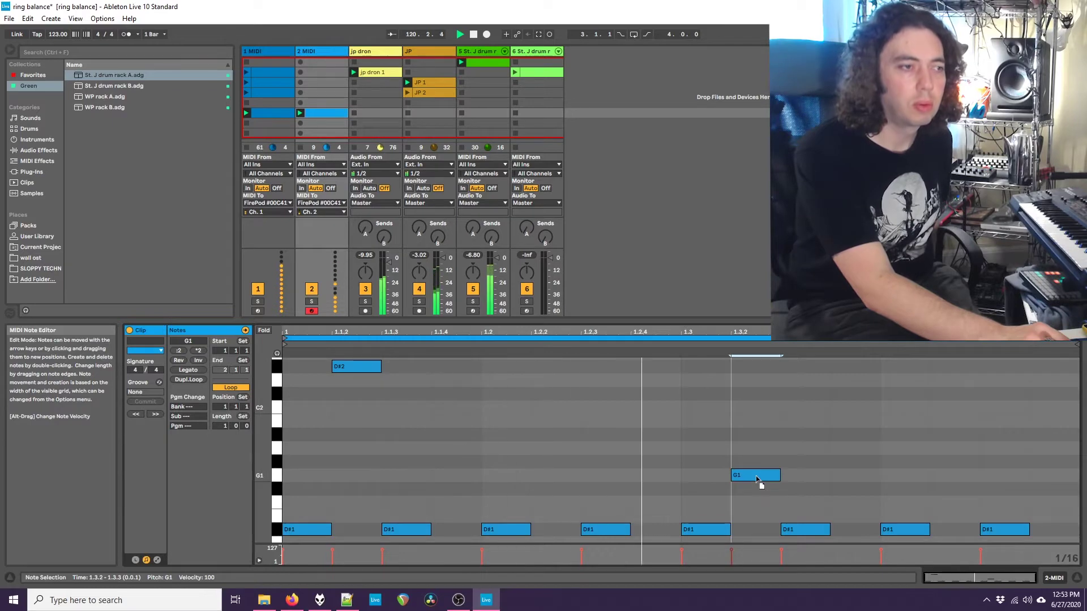
# Step: Raise the note at 1.3.2 to G1 and place an F#1 sixteenth note at 1.4.2
pyautogui.moveTo(756, 484); pyautogui.dragTo(756, 473)
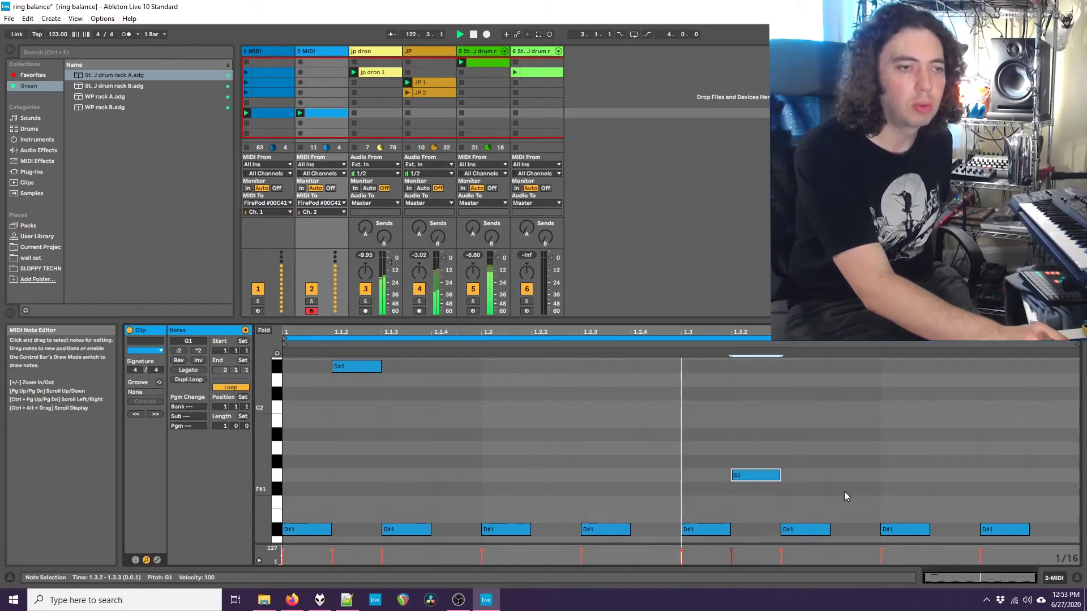
pyautogui.moveTo(850, 496); pyautogui.dragTo(943, 504)
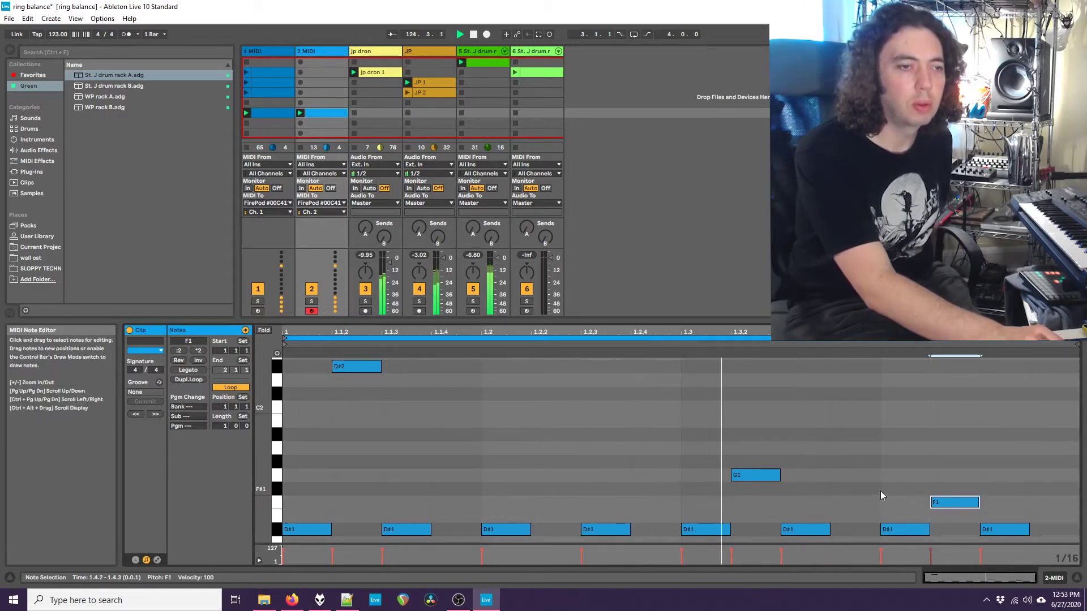
pyautogui.scroll(-2, 878, 489)
pyautogui.moveTo(946, 471); pyautogui.dragTo(947, 459)
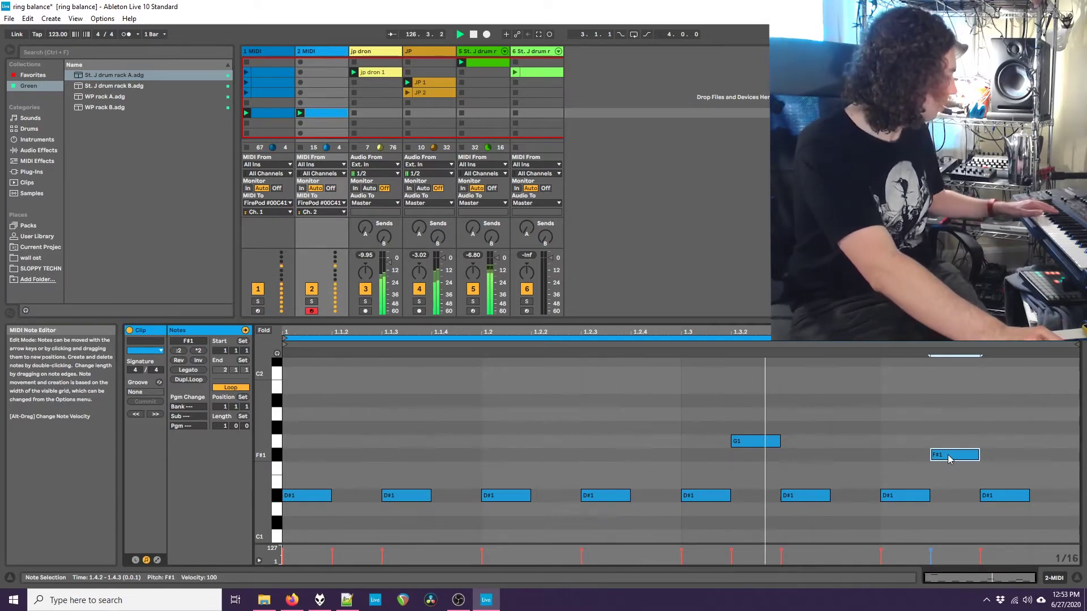
# Step: Duplicate the 2 MIDI clip into the slot below and launch the copy
pyautogui.click(311, 116)
pyautogui.hotkey('ctrl', 'd')
pyautogui.click(302, 124)
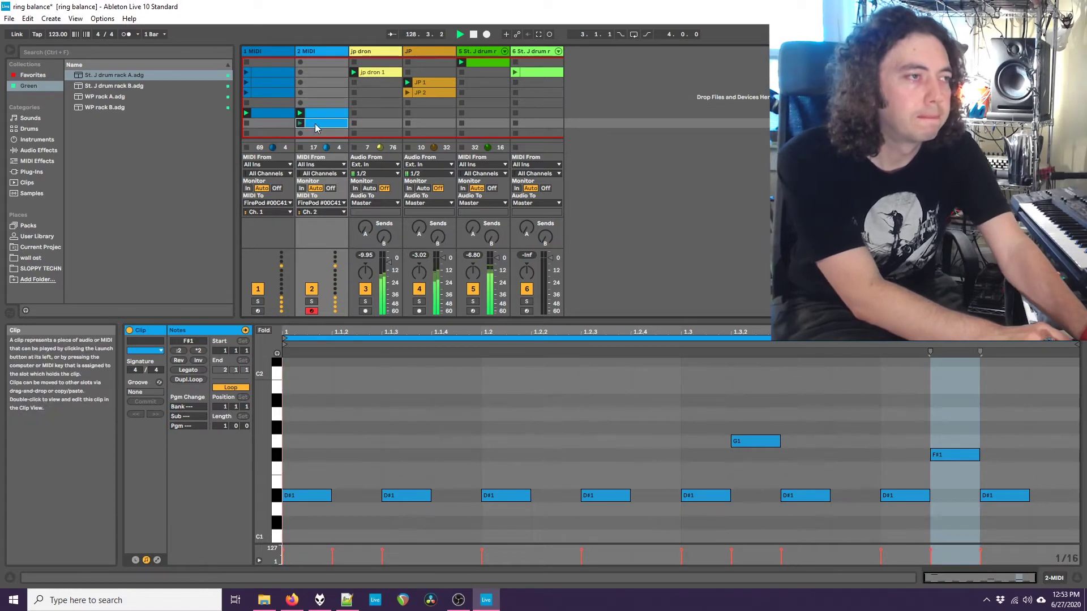
# Step: Delete the last three D#1 notes, shift the G1 note to 1.3.3 and move the F#1 note to 1.4.1
pyautogui.scroll(-3, 441, 373)
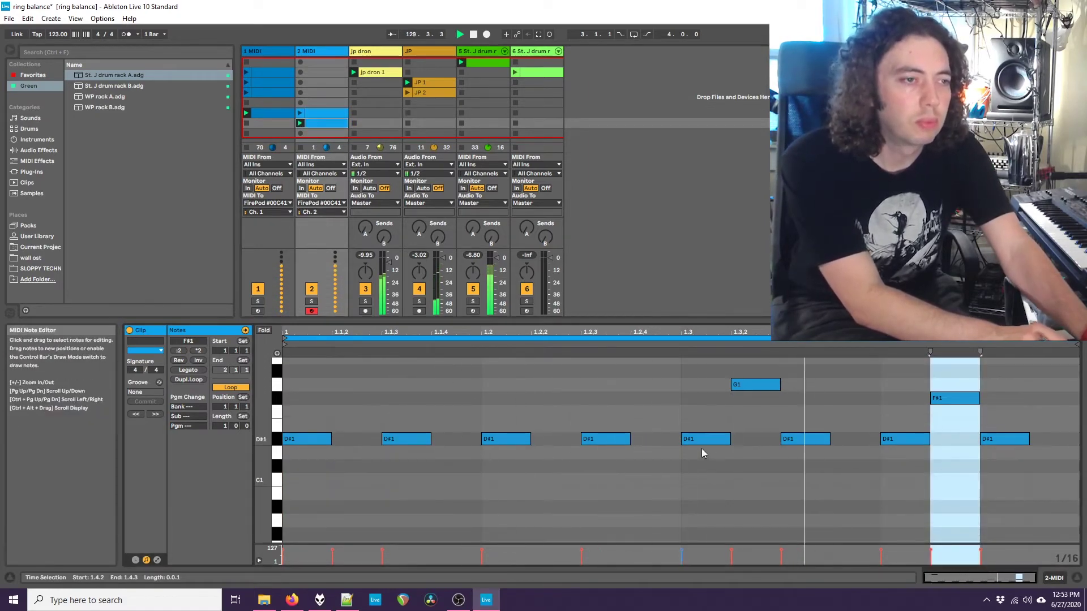
pyautogui.scroll(2, 702, 453)
pyautogui.moveTo(785, 529); pyautogui.dragTo(1005, 496)
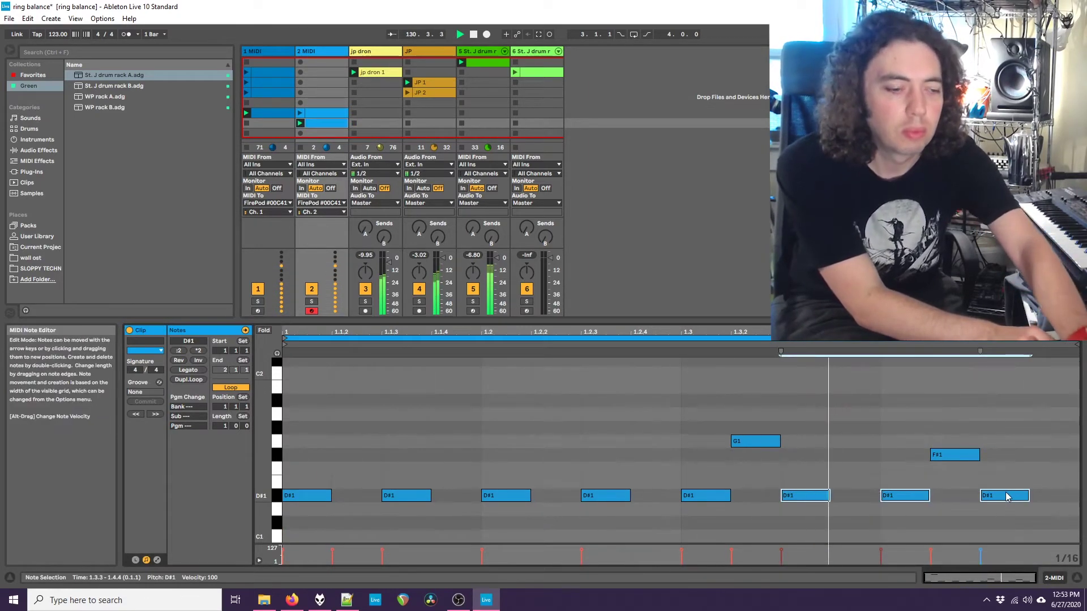
pyautogui.press('Delete')
pyautogui.click(719, 413)
pyautogui.moveTo(752, 441); pyautogui.dragTo(799, 441)
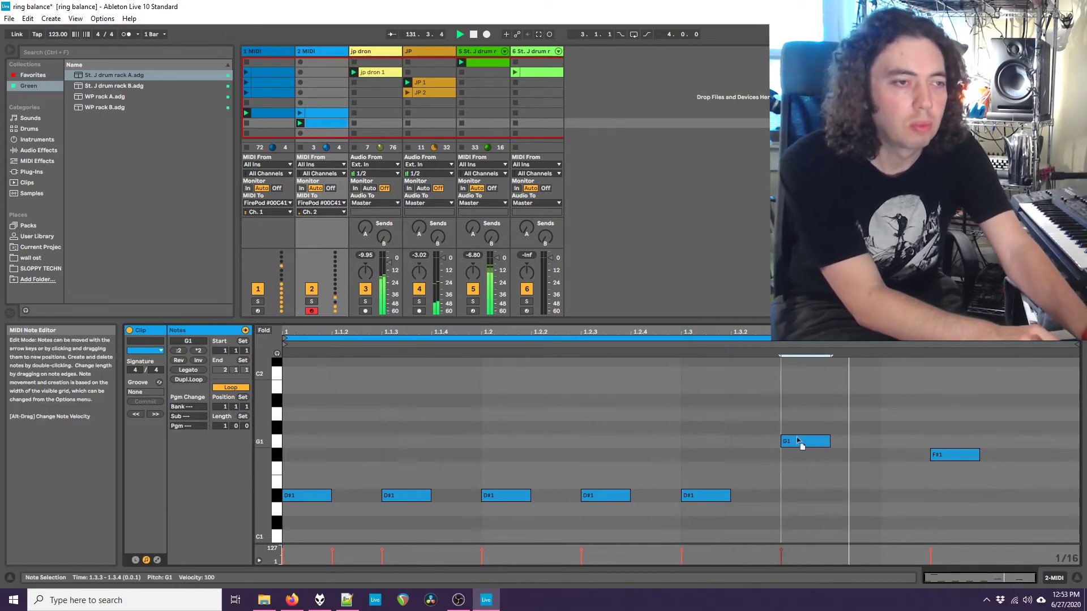
pyautogui.moveTo(965, 458); pyautogui.dragTo(918, 469)
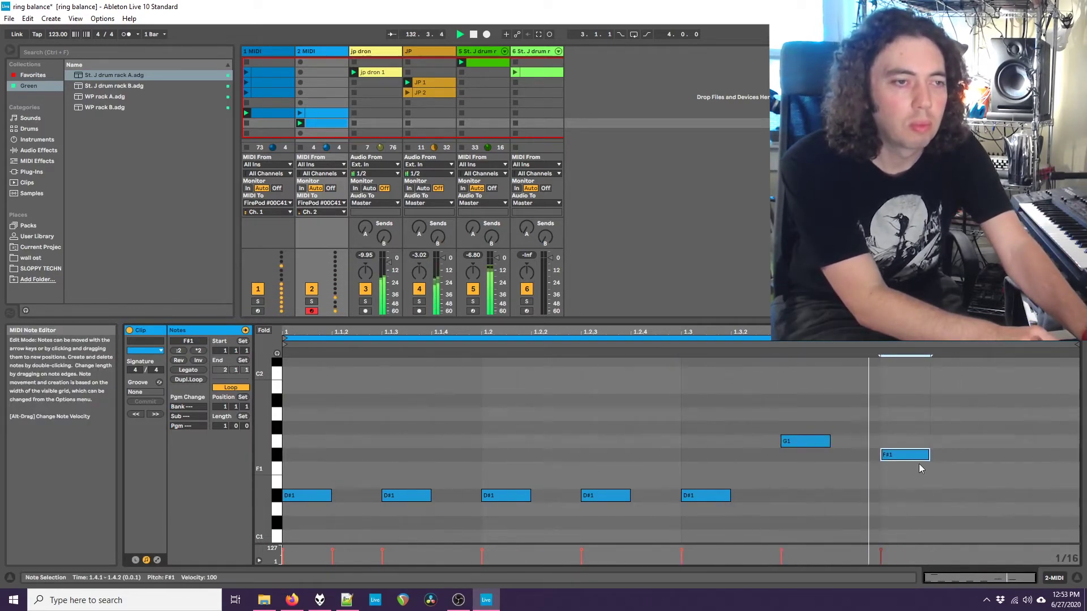
# Step: Place a D#1 note at 1.3.3, move G1 to 1.3.4, lower the 1.4.1 note to E1 and add an E1 at 1.4.3
pyautogui.doubleClick(762, 496)
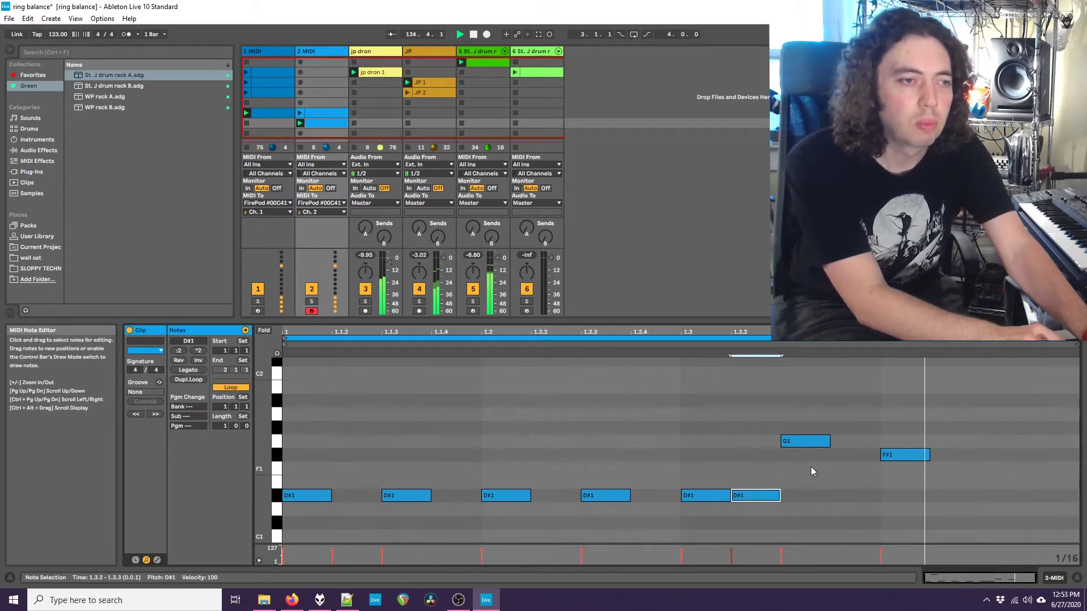
pyautogui.moveTo(767, 497); pyautogui.dragTo(807, 498)
pyautogui.moveTo(806, 447); pyautogui.dragTo(915, 477)
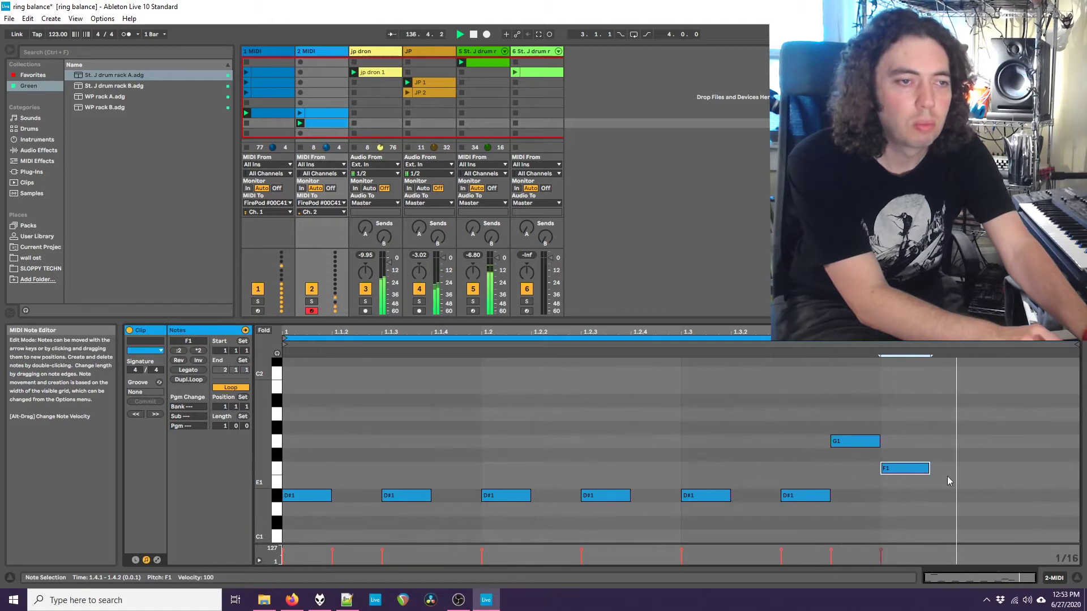
pyautogui.press('Down')
pyautogui.doubleClick(995, 485)
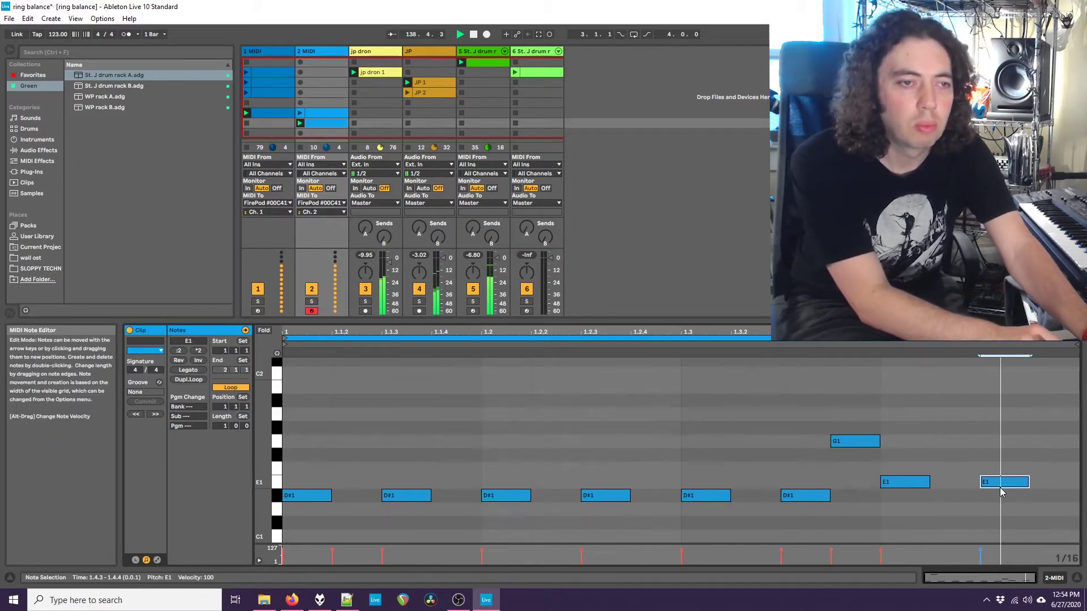
# Step: Duplicate the clip's loop to two bars and add an E2 sixteenth note at 2.4.4
pyautogui.scroll(2, 1008, 490)
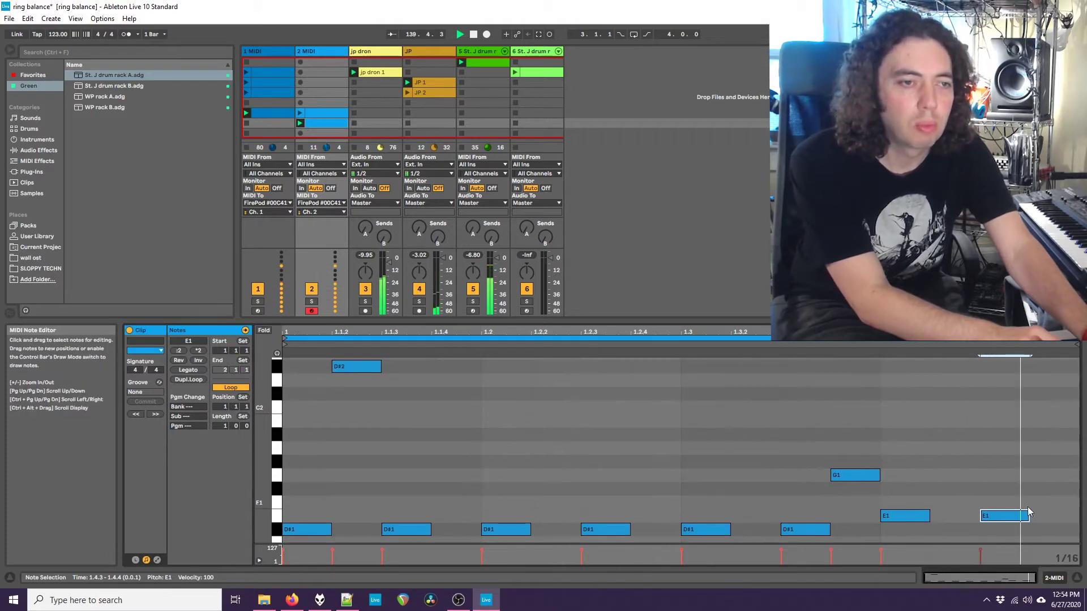
pyautogui.click(198, 380)
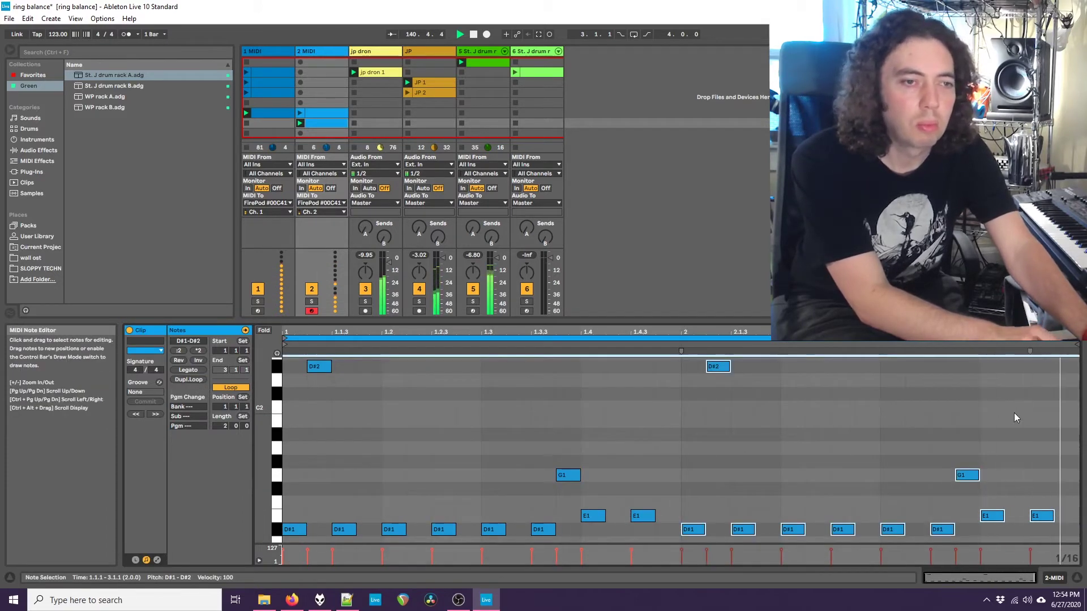
pyautogui.scroll(3, 1049, 416)
pyautogui.scroll(-3, 1050, 416)
pyautogui.scroll(-1, 1049, 413)
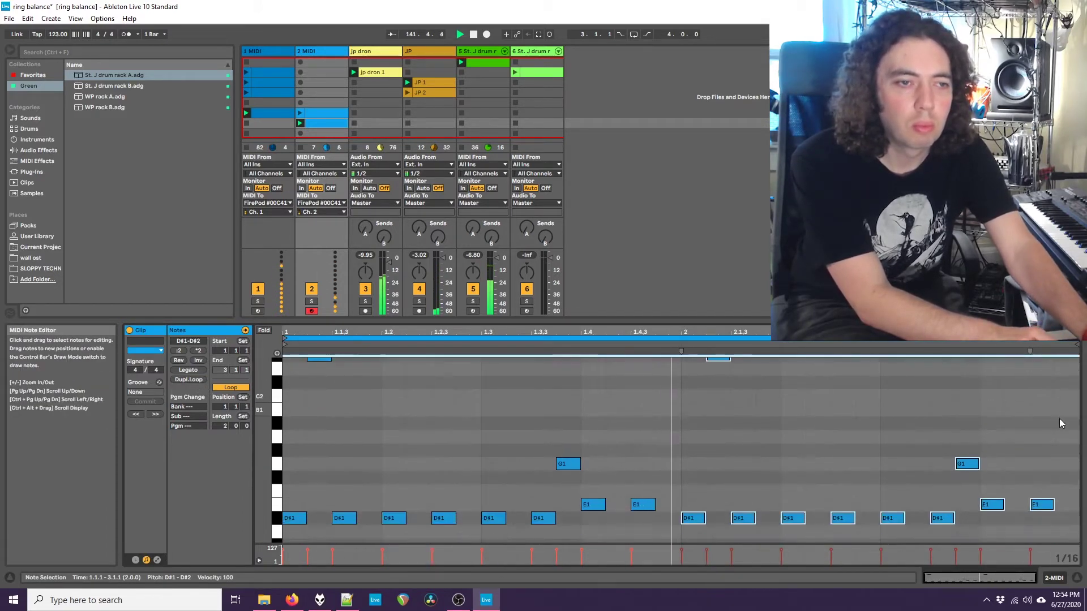
pyautogui.click(1043, 506)
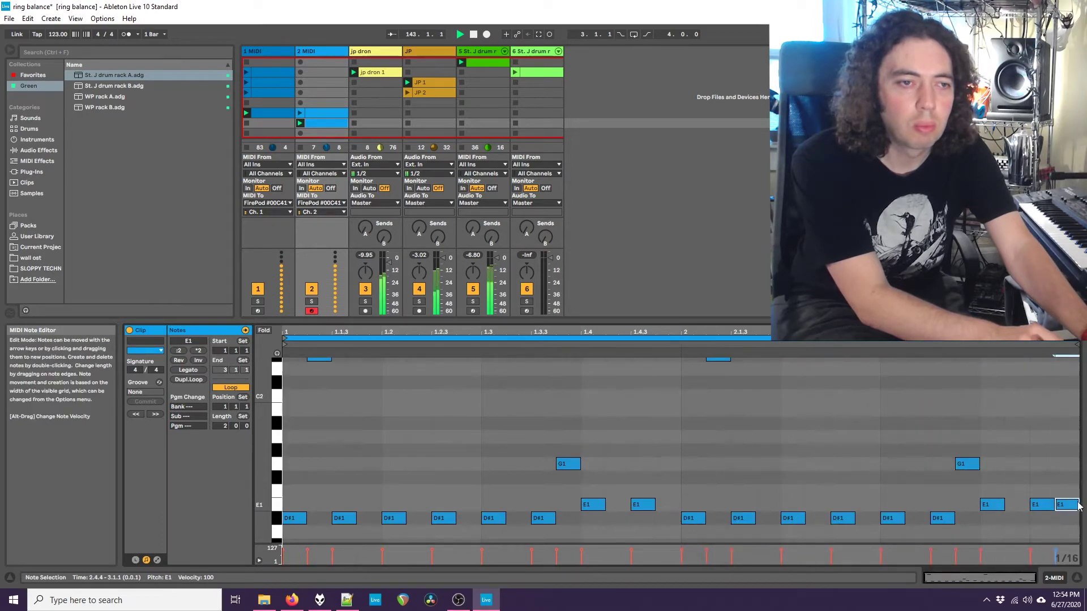
pyautogui.hotkey('shift', 'Up')
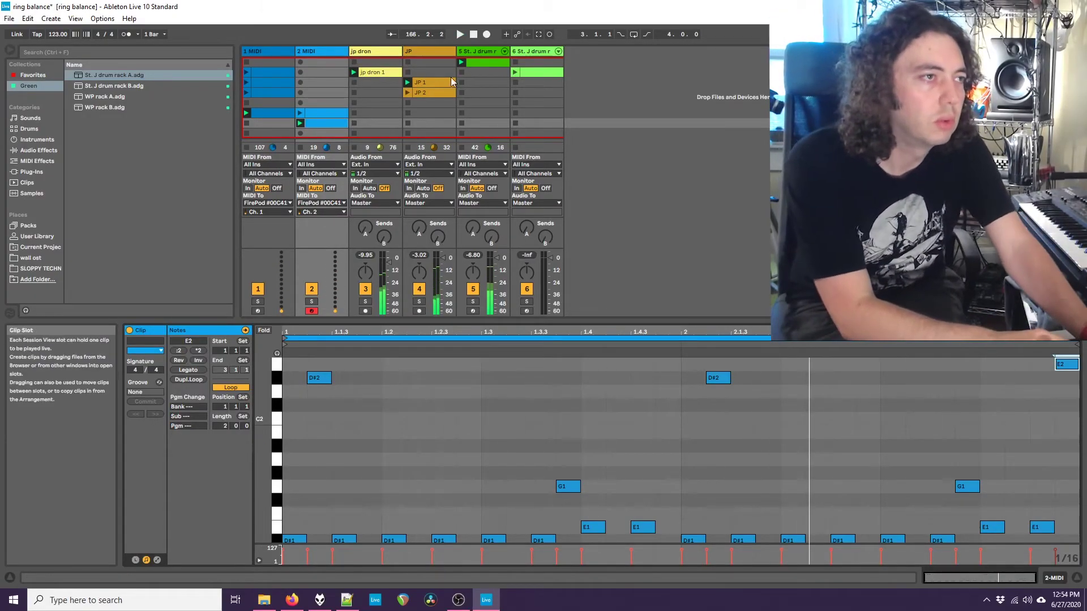
# Step: Insert an audio track after the 2 MIDI track, name it mono bas and arm it for recording
pyautogui.hotkey('ctrl', 't')
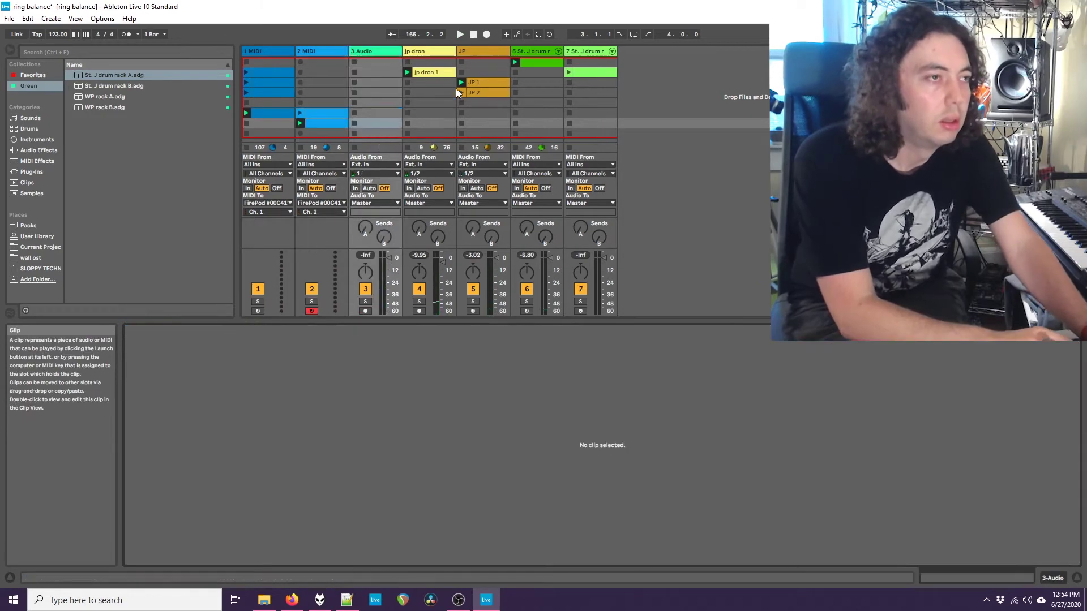
pyautogui.rightClick(363, 52)
pyautogui.click(392, 93)
pyautogui.write('mono bas')
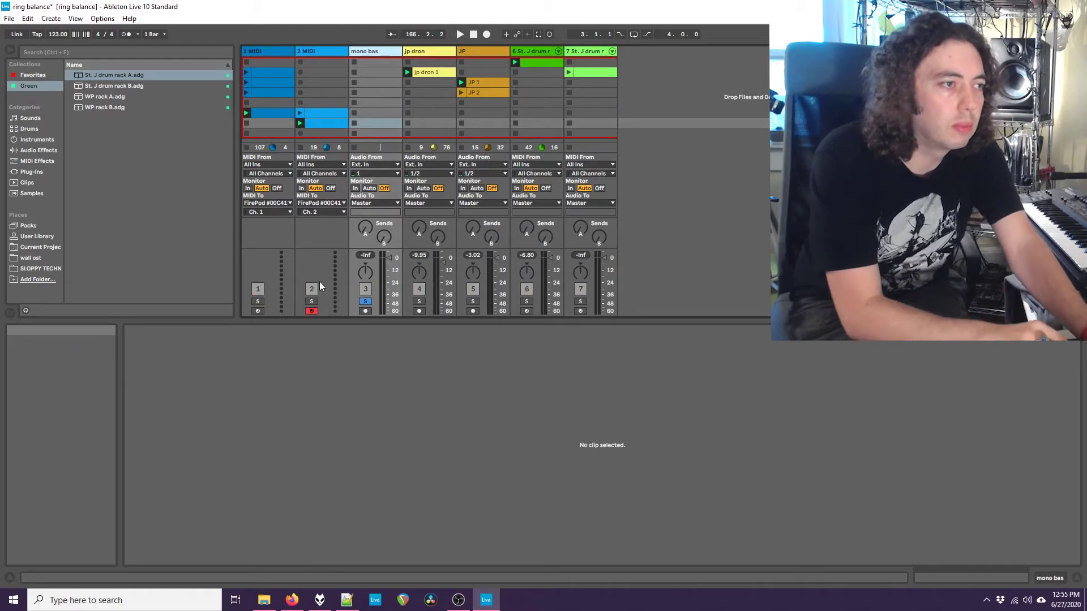
pyautogui.click(365, 301)
pyautogui.click(365, 310)
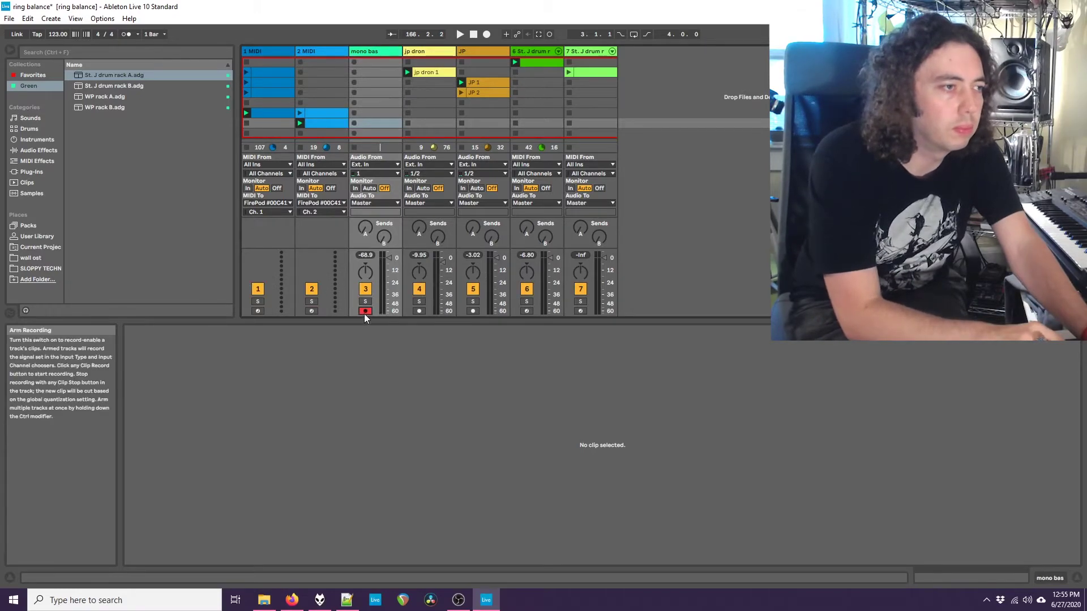
# Step: Record the 2 MIDI clips into the sixth and seventh slots of mono bas and shorten the second recording's loop to 12 bars
pyautogui.click(299, 114)
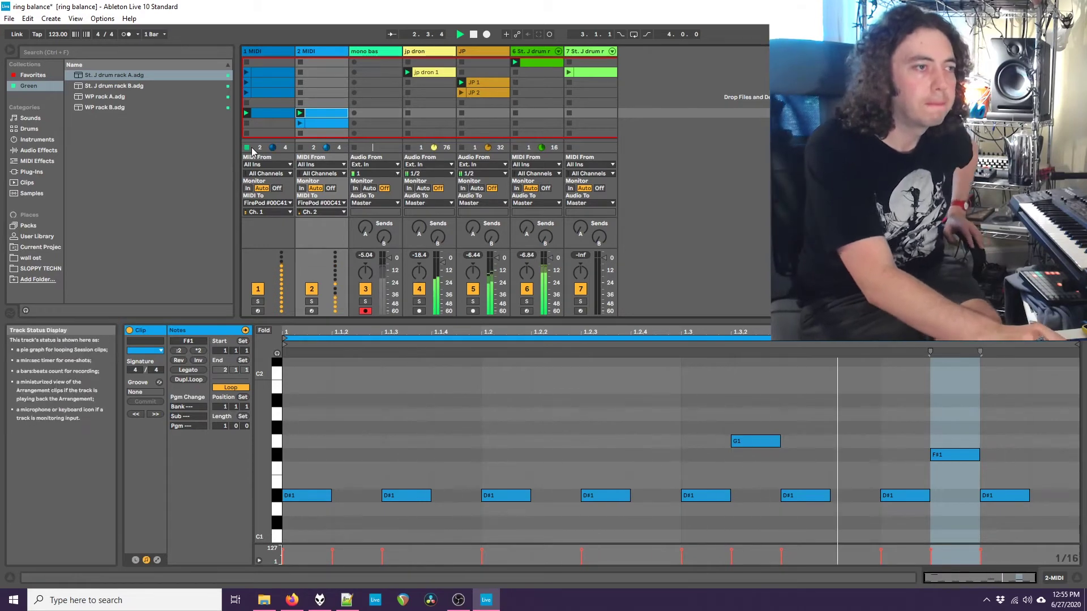
pyautogui.click(373, 116)
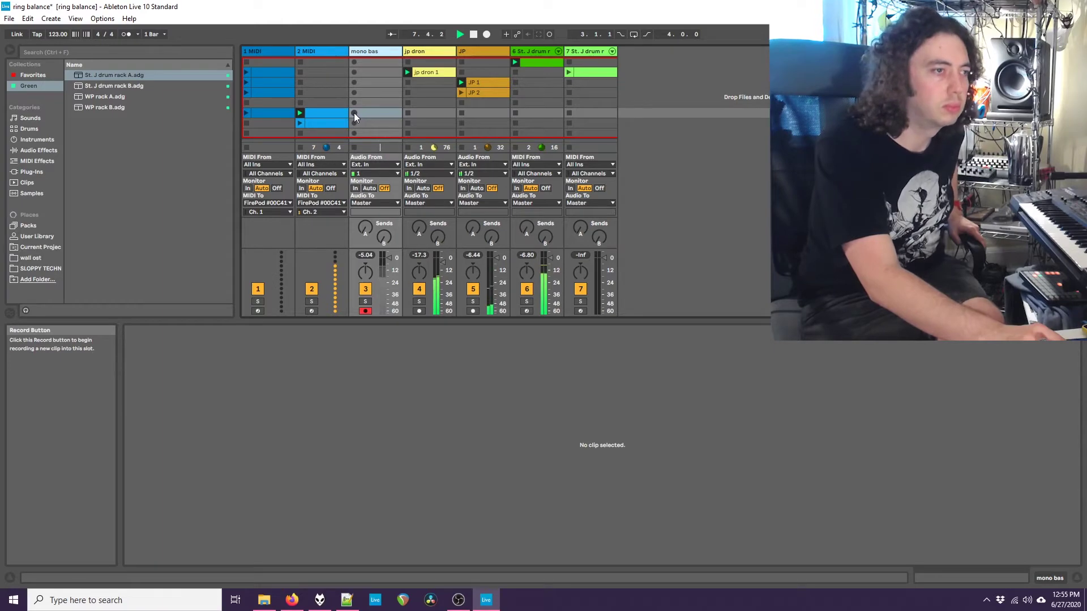
pyautogui.click(355, 114)
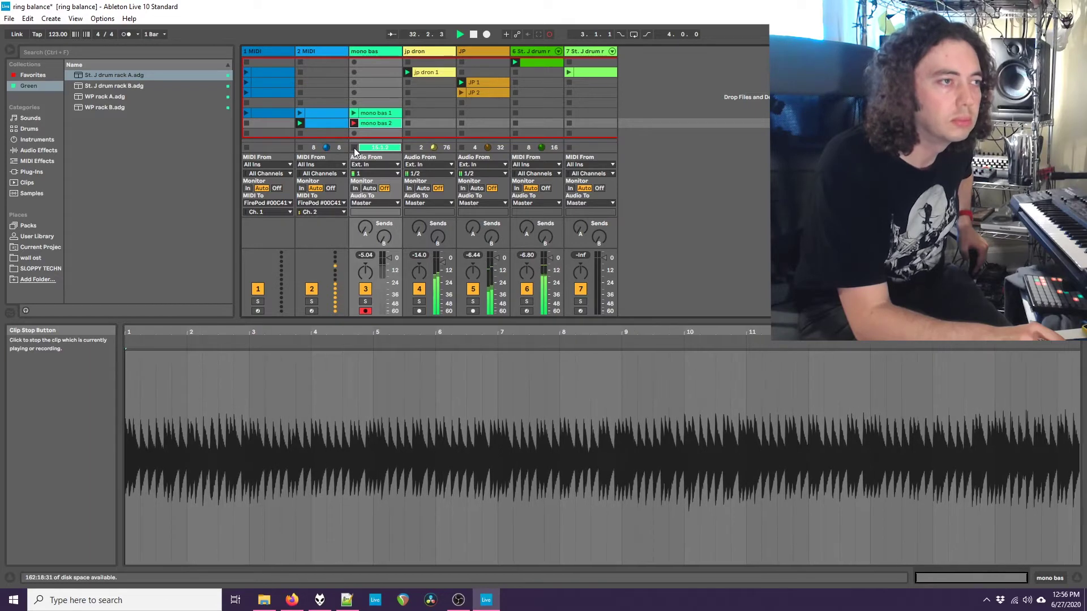
pyautogui.click(351, 147)
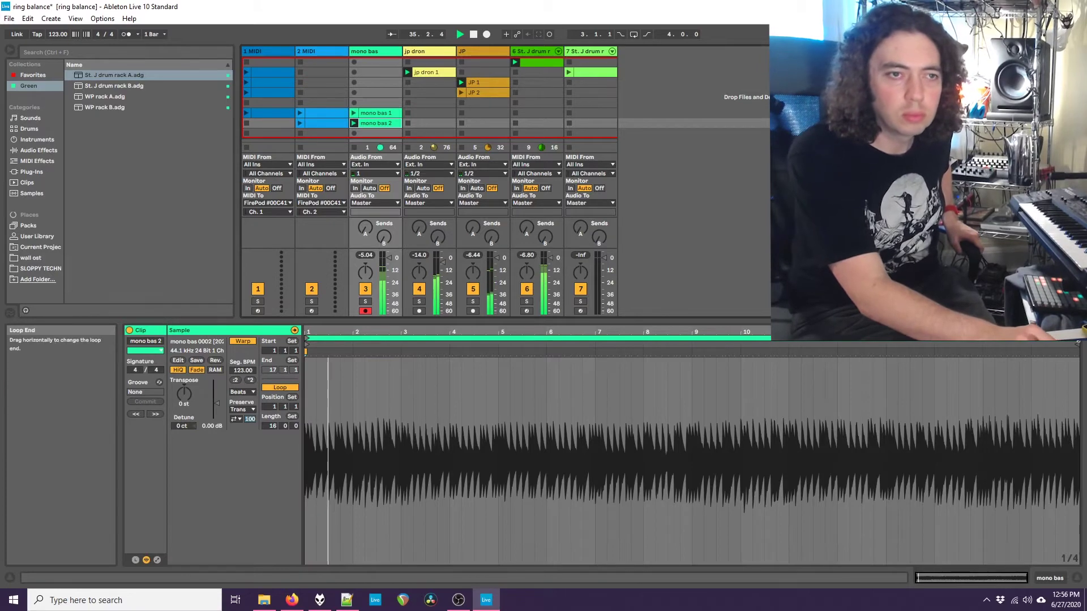
pyautogui.moveTo(1078, 342)
pyautogui.mouseDown()
pyautogui.moveTo(867, 343)
pyautogui.moveTo(1078, 352)
pyautogui.moveTo(869, 353)
pyautogui.mouseUp()
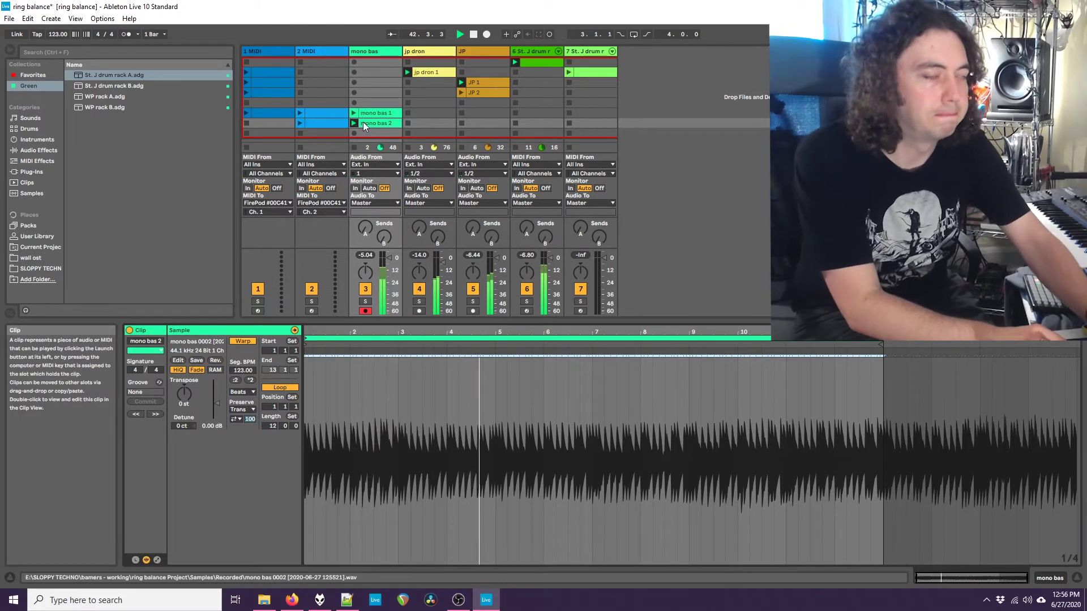
# Step: Insert an audio track after mono bas, name it JP, set its input to 1/2 and arm it for recording
pyautogui.hotkey('ctrl', 't')
pyautogui.rightClick(422, 51)
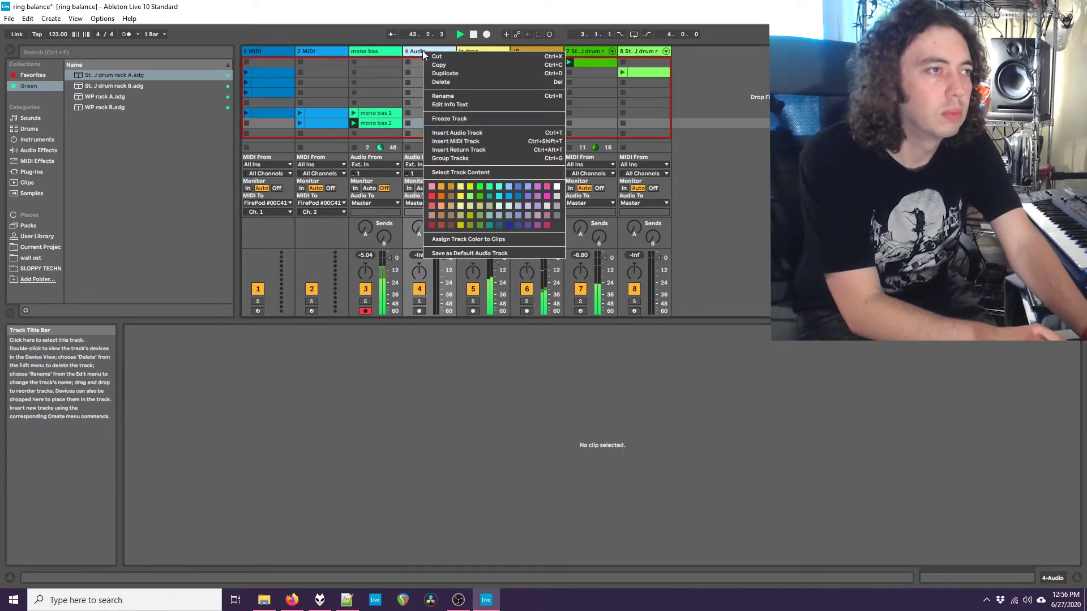
pyautogui.click(448, 94)
pyautogui.write('JP')
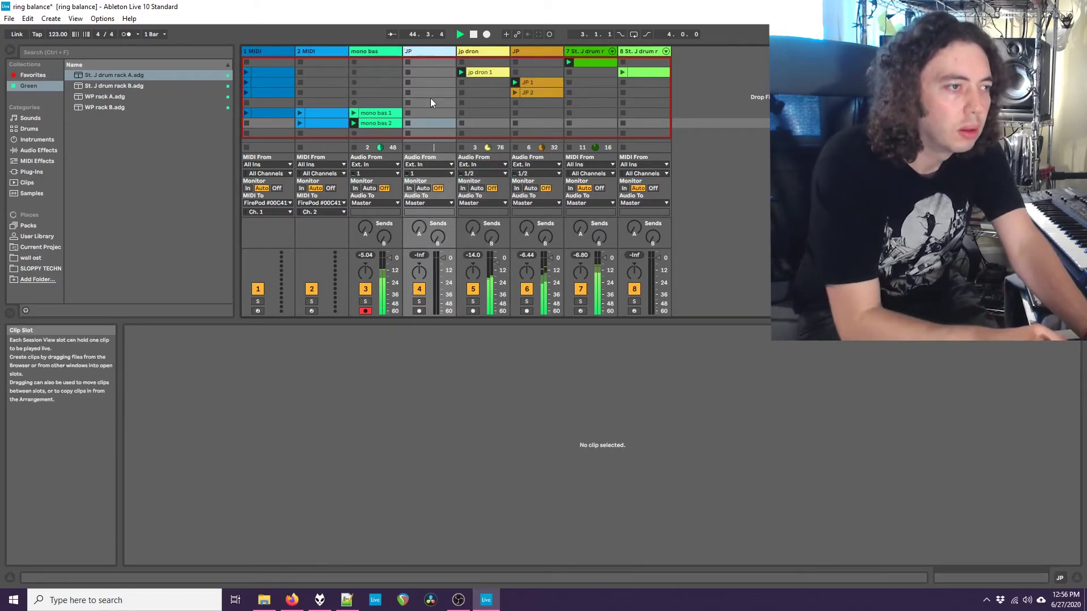
pyautogui.click(443, 172)
pyautogui.click(440, 182)
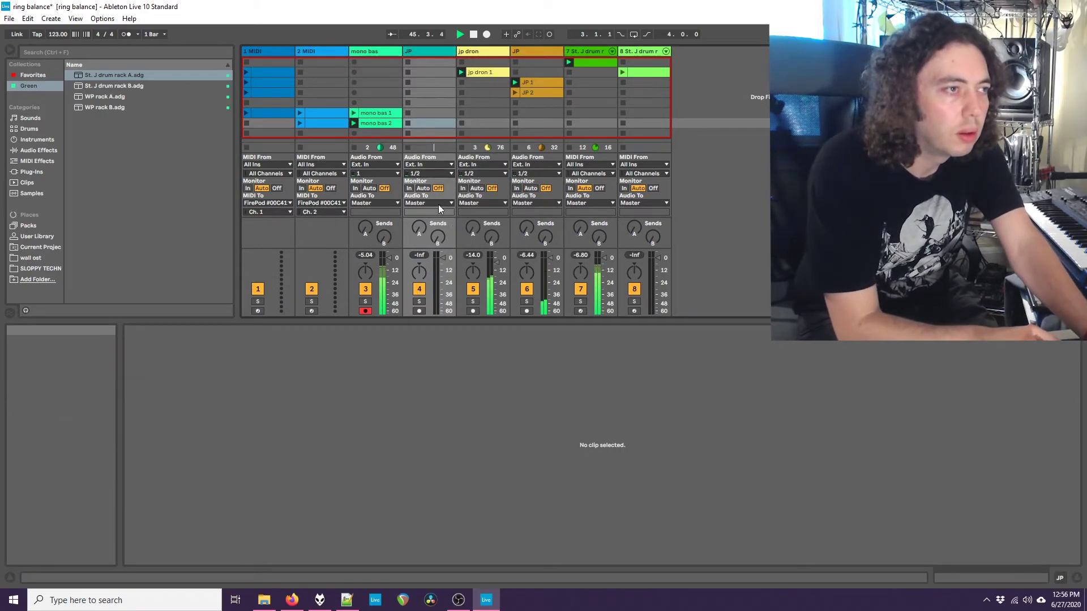
pyautogui.click(419, 311)
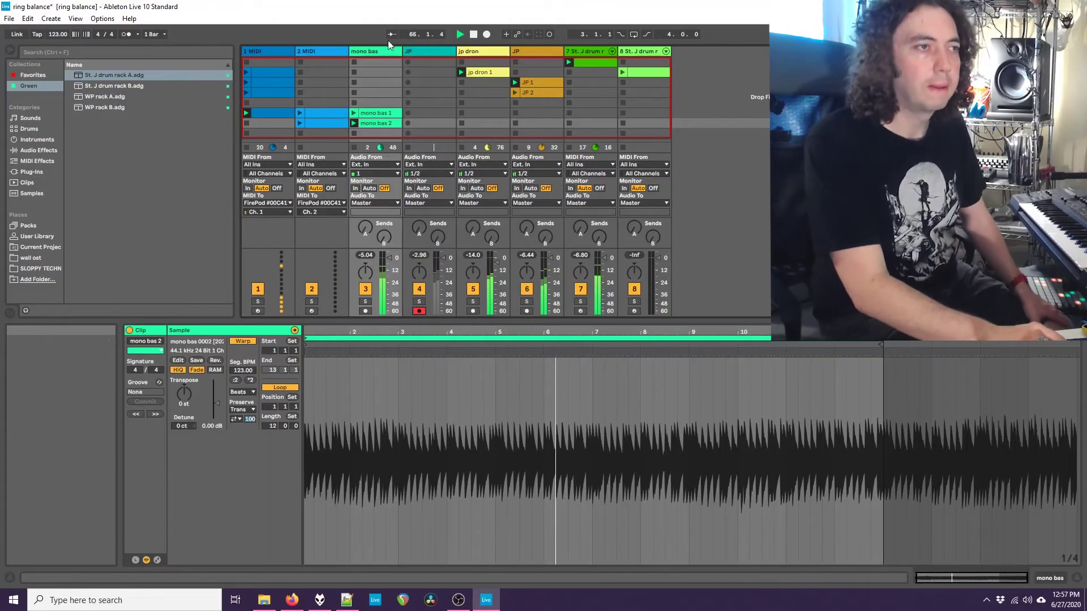
# Step: Move the mono bas track between the new JP track and the jp dron track
pyautogui.click(421, 50)
pyautogui.click(370, 51)
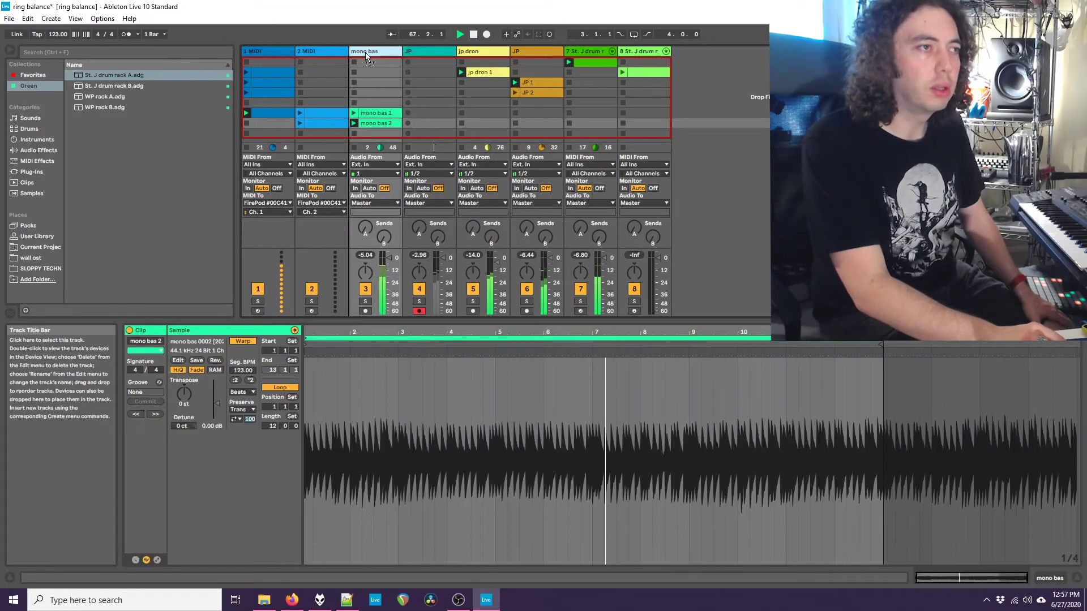
pyautogui.moveTo(253, 52); pyautogui.dragTo(254, 53)
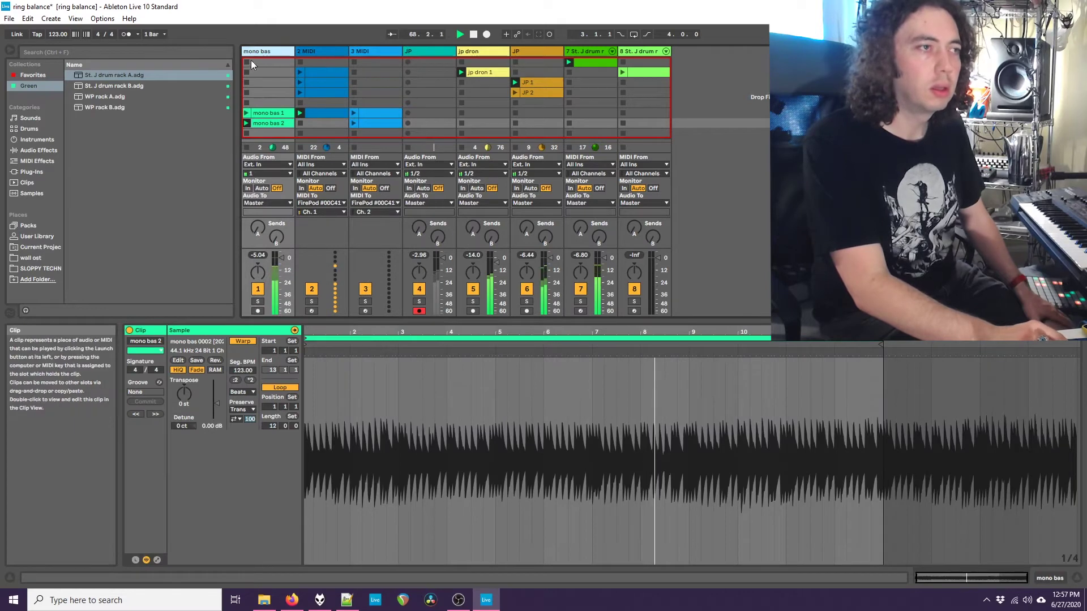
pyautogui.moveTo(339, 52); pyautogui.dragTo(457, 54)
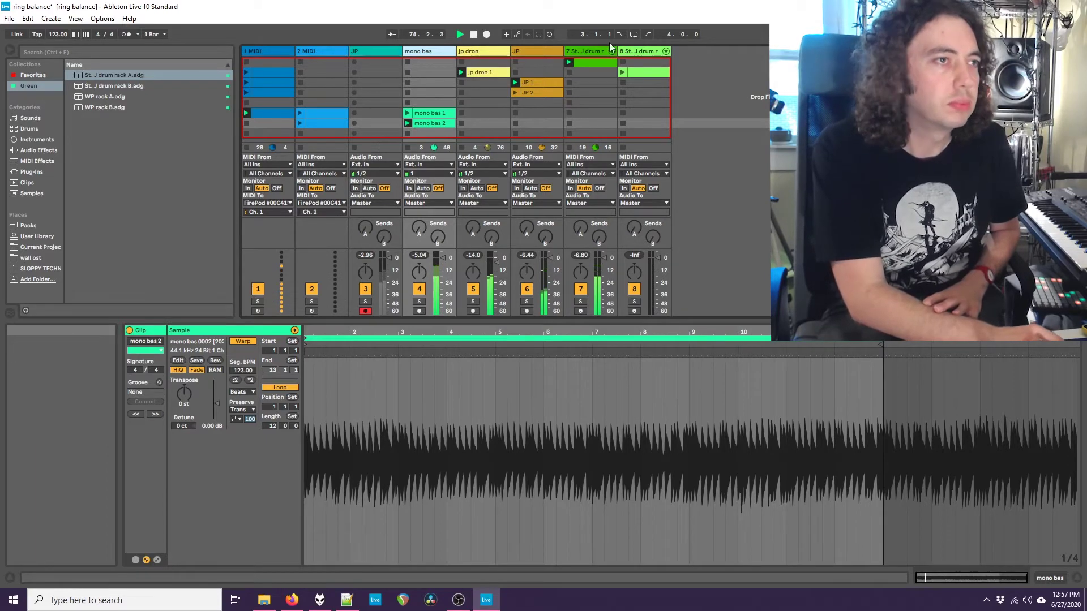
# Step: Launch the Snare 1 clip in the second slot of track 8 and show that track's device chain
pyautogui.click(624, 72)
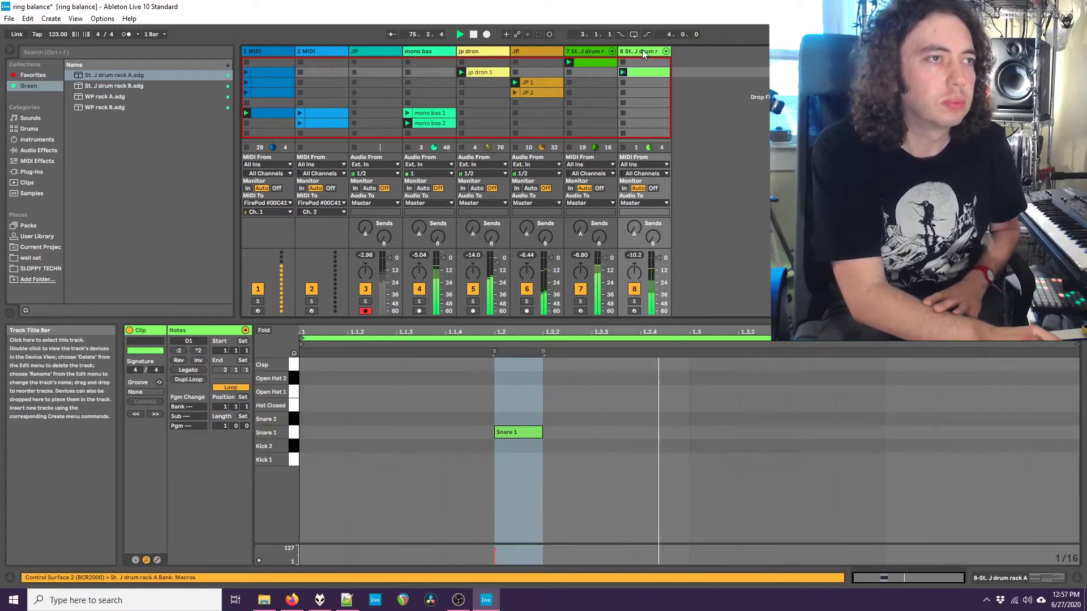
pyautogui.click(642, 49)
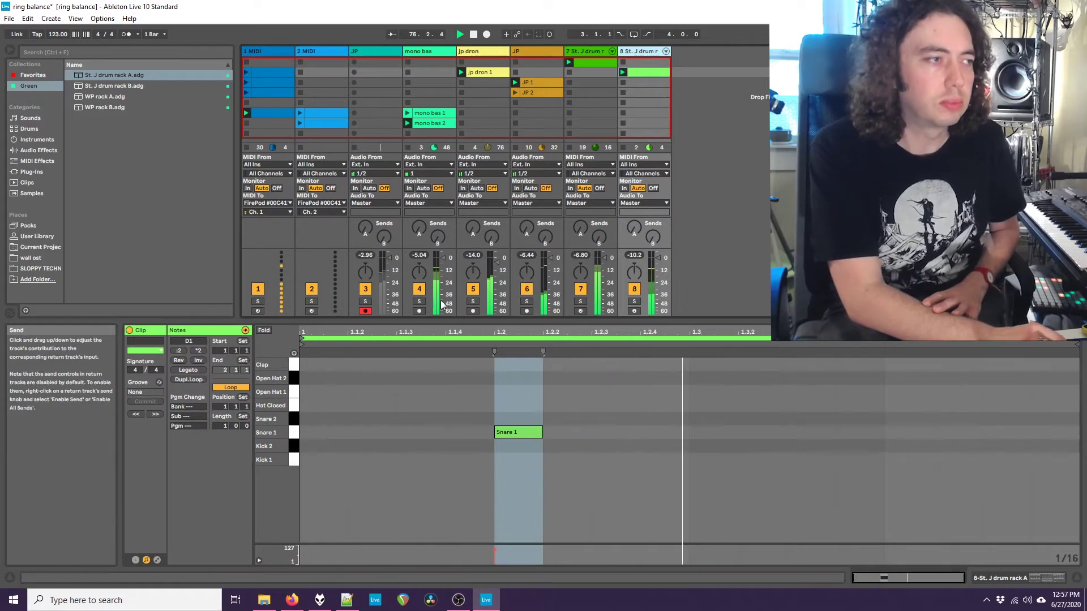
pyautogui.click(905, 578)
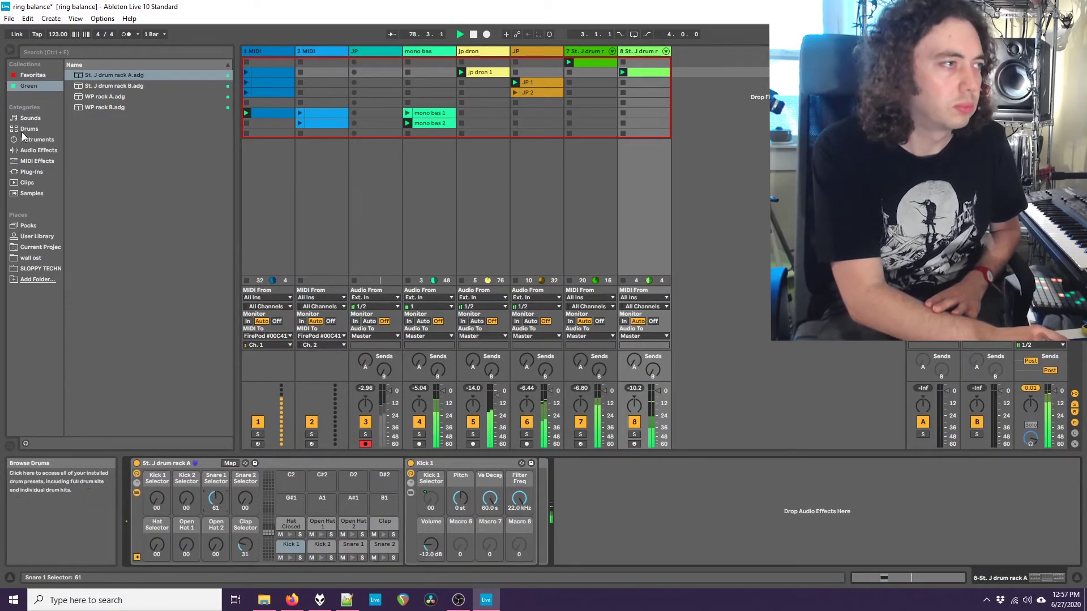
# Step: Add a Delay to the Snare 1 chain of track 8's drum rack and insert a Vocoder before it
pyautogui.click(33, 75)
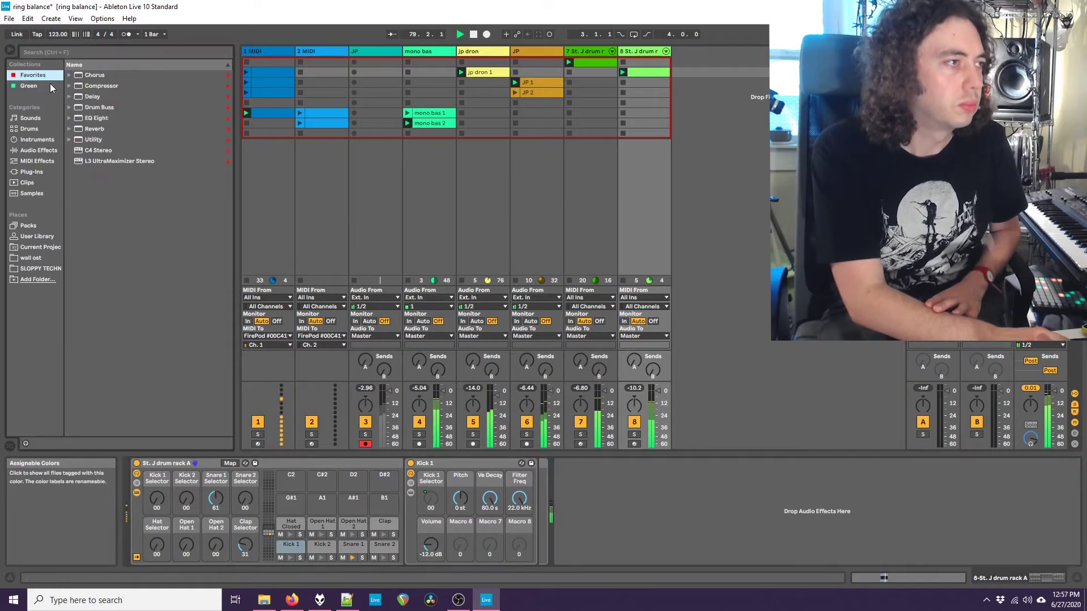
pyautogui.click(93, 97)
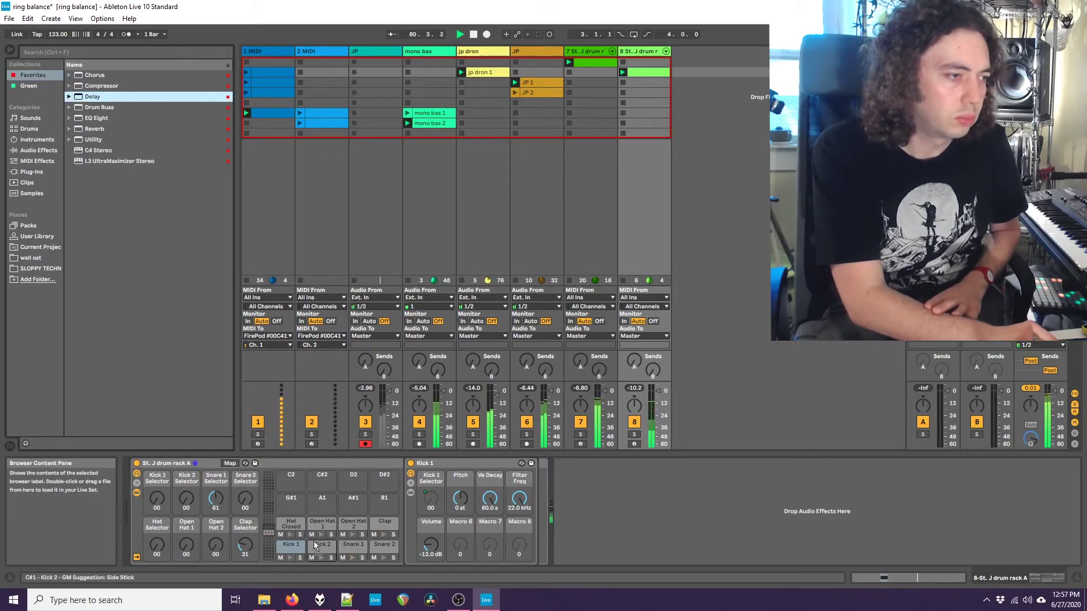
pyautogui.click(350, 549)
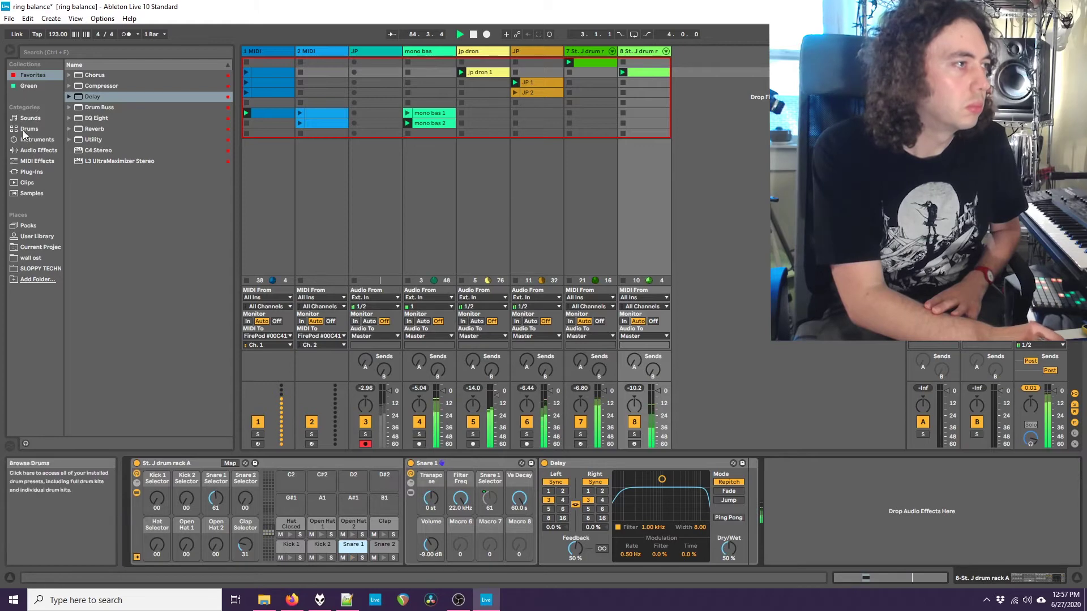
pyautogui.click(27, 151)
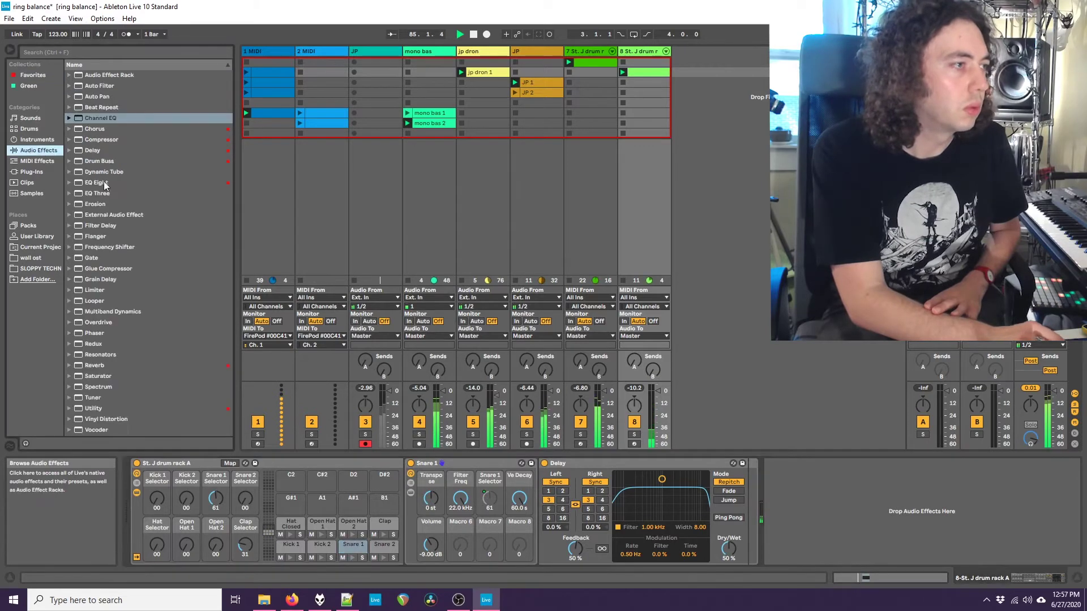
pyautogui.click(94, 430)
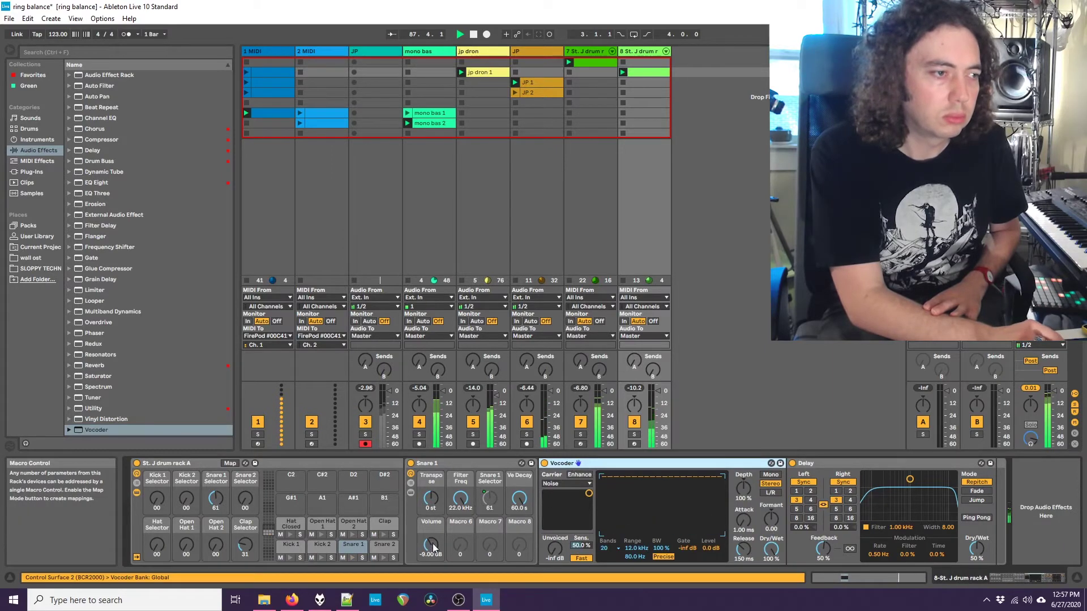
# Step: Raise the Snare 1 volume on track 8 to -4.84 dB and turn off its Delay
pyautogui.moveTo(432, 543); pyautogui.dragTo(433, 529)
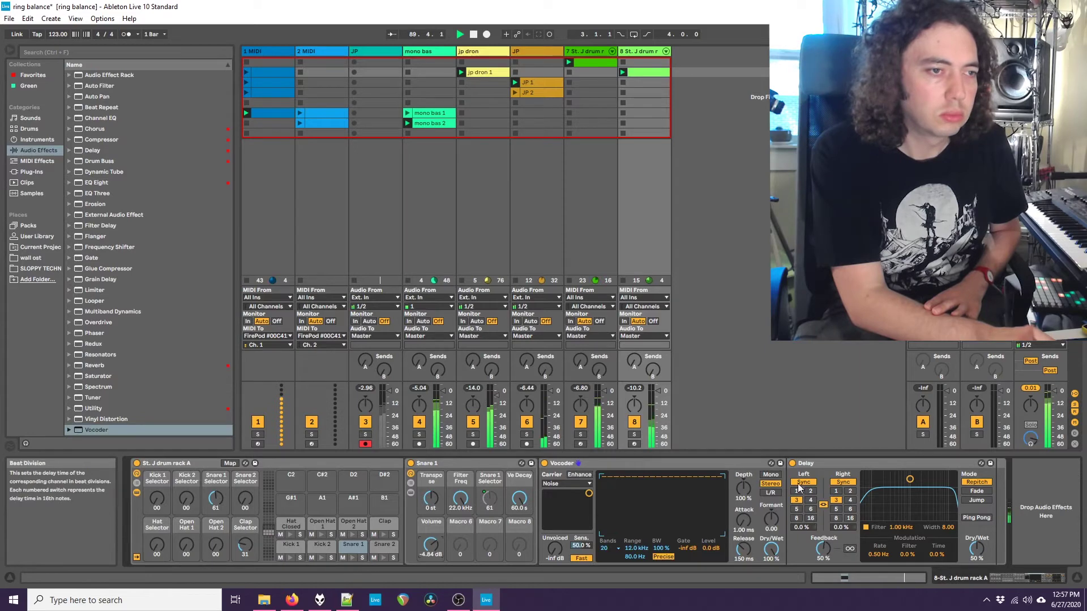
pyautogui.click(792, 463)
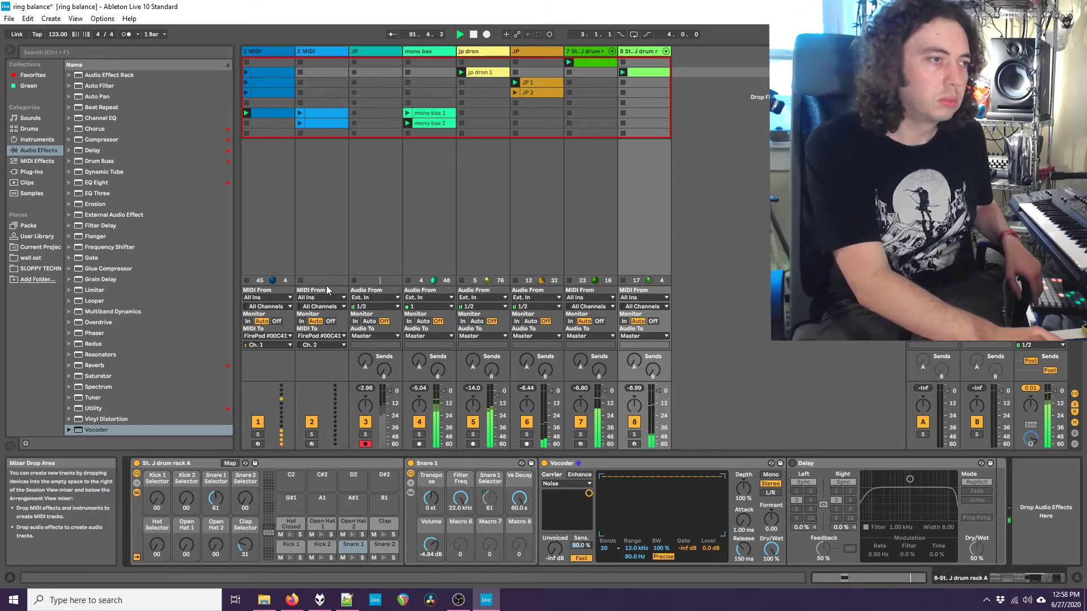
# Step: Stop the playing clips on the 1 MIDI and jp dron tracks and raise the Snare 1 volume to -3.66 dB
pyautogui.click(246, 280)
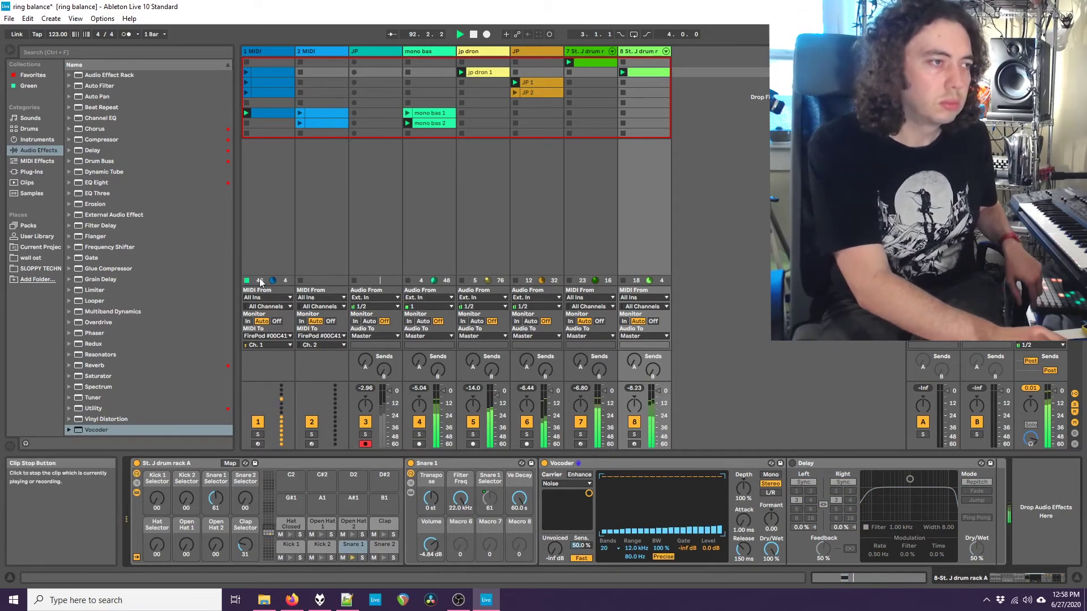
pyautogui.click(461, 280)
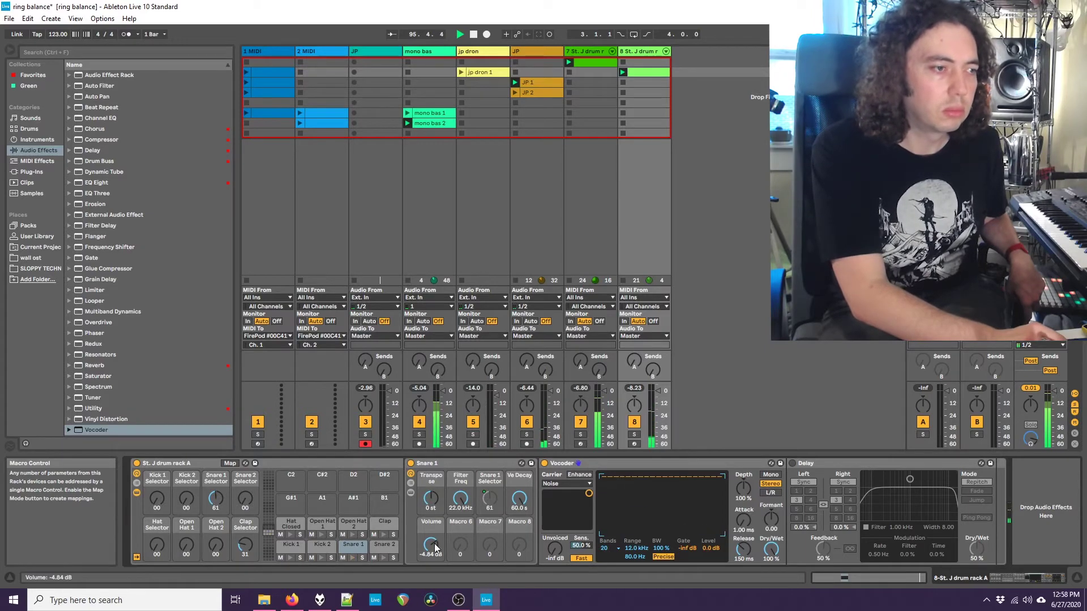
pyautogui.moveTo(430, 545); pyautogui.dragTo(430, 546)
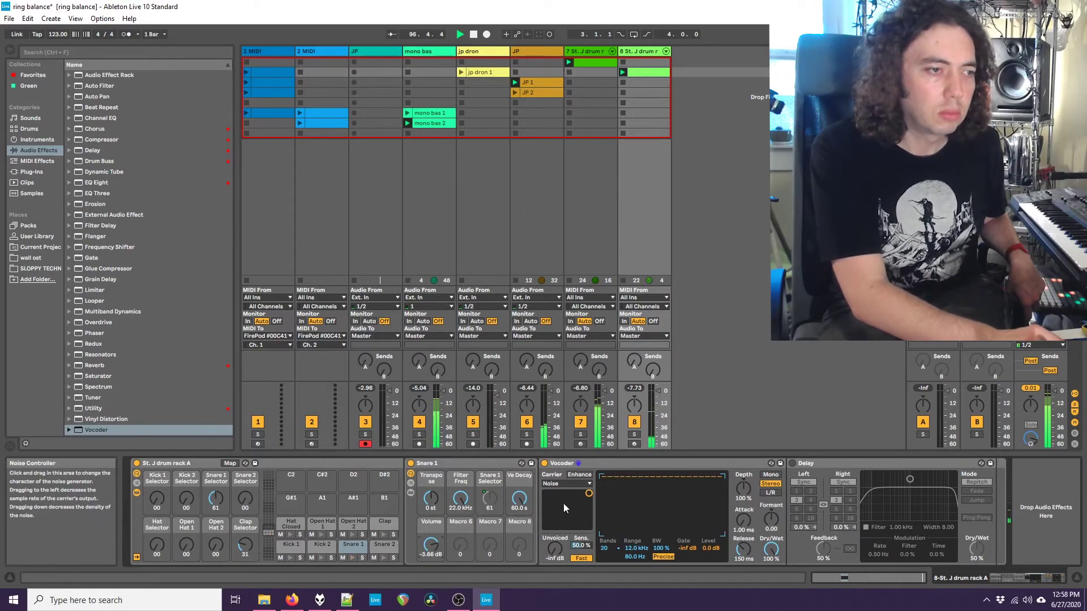
# Step: Lower the noise density of the Snare 1 Vocoder, and enable the Delay with its right channel at 4 sixteenths
pyautogui.moveTo(546, 503); pyautogui.dragTo(586, 515)
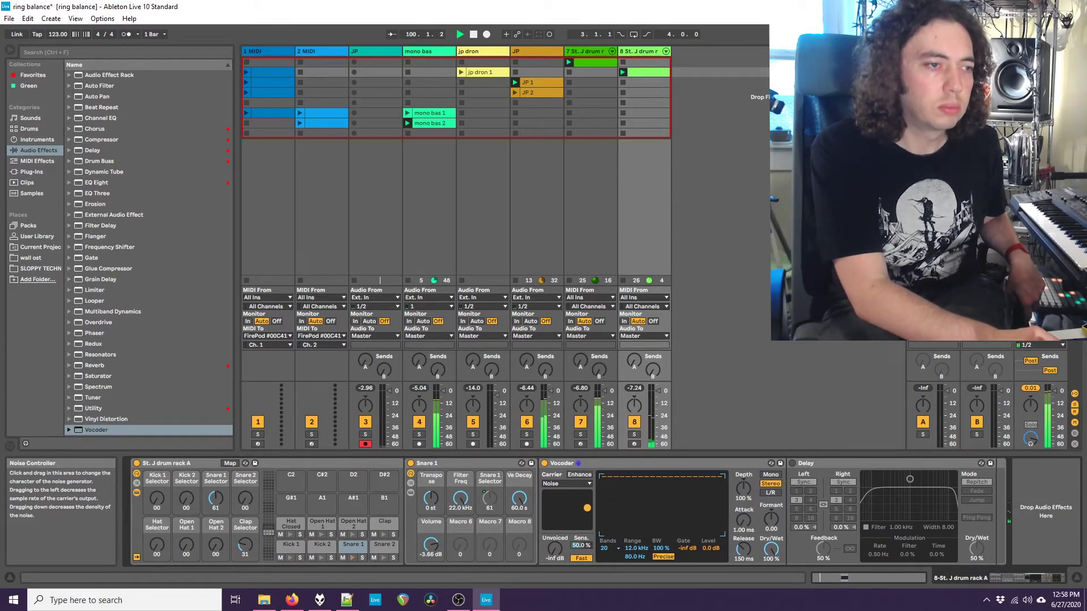
pyautogui.click(793, 463)
pyautogui.click(848, 501)
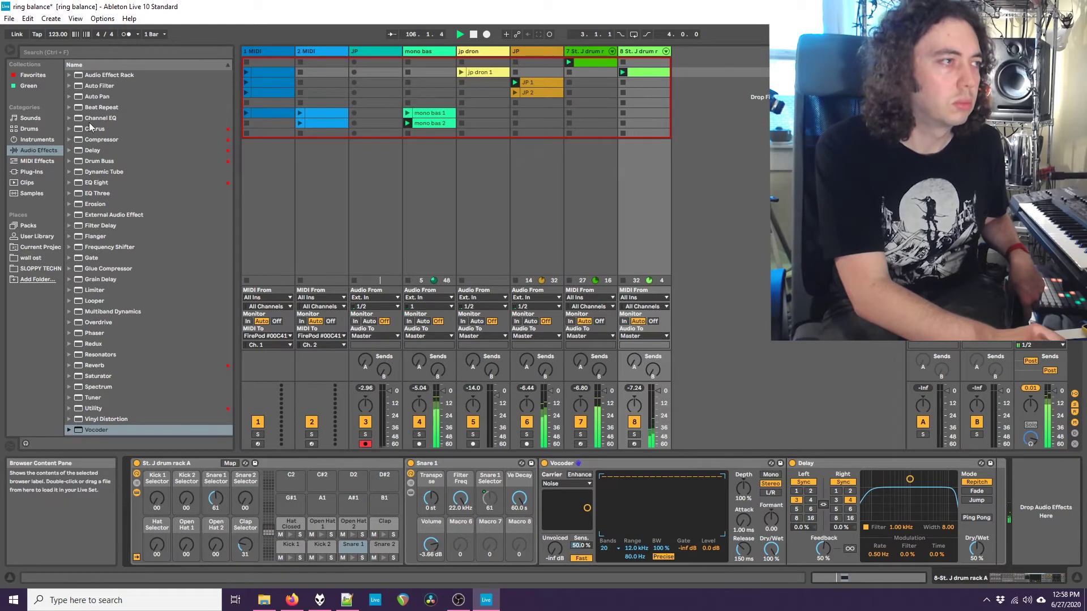
# Step: Add St. J drum rack A from the Green collection as a new track 9 and insert a MIDI clip in its third slot
pyautogui.click(33, 74)
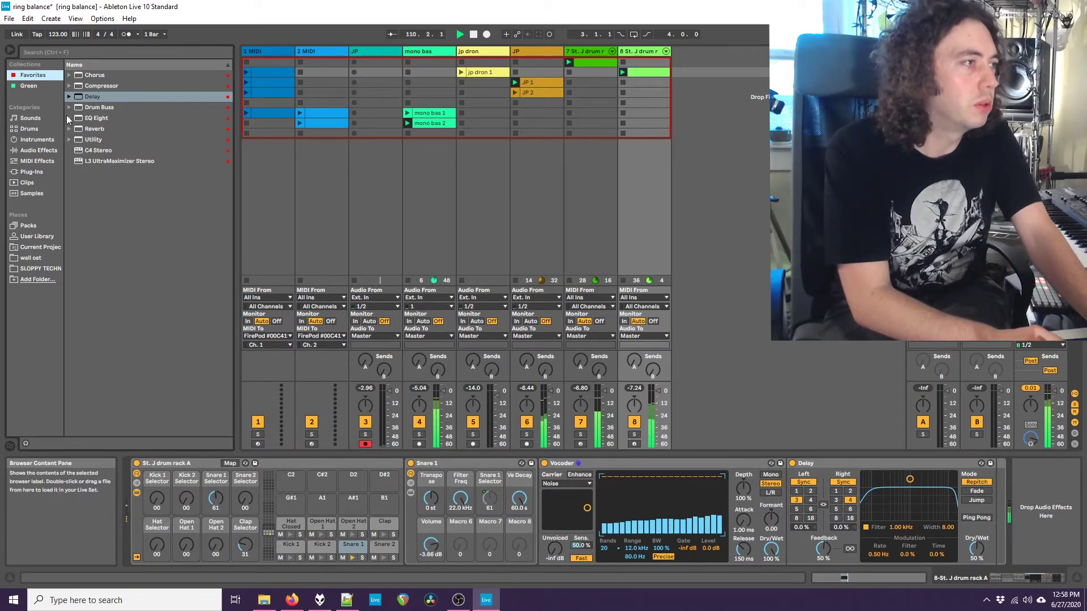
pyautogui.click(28, 86)
pyautogui.moveTo(113, 74); pyautogui.dragTo(675, 69)
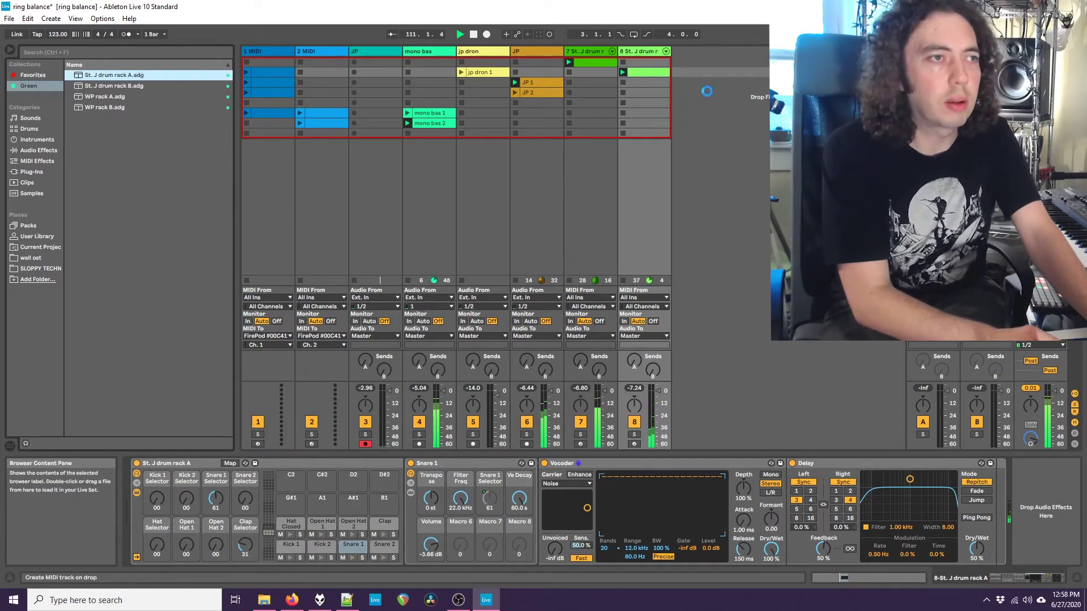
pyautogui.rightClick(685, 82)
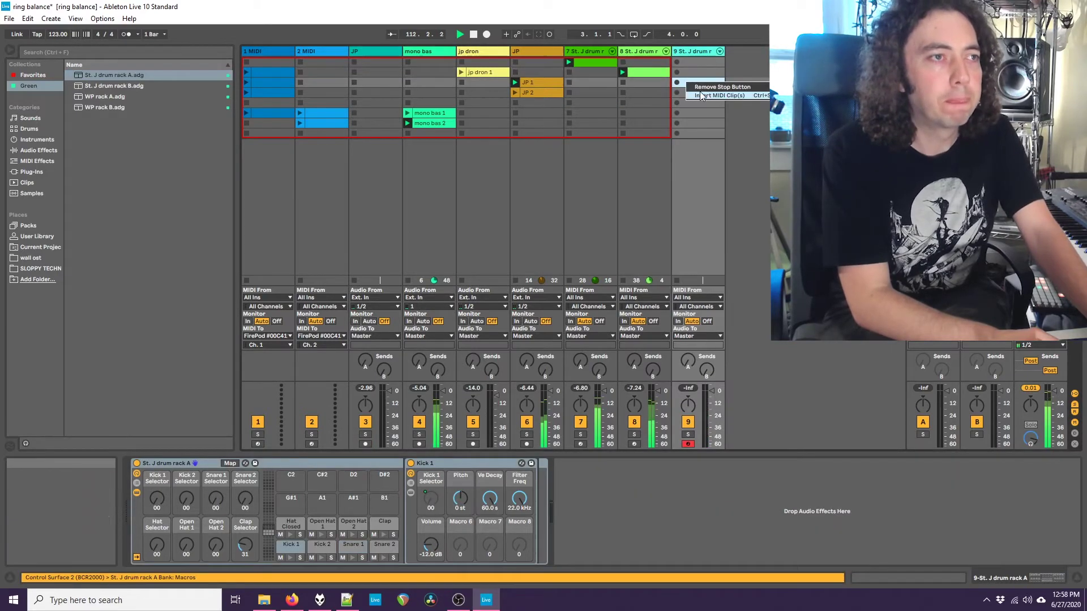
pyautogui.click(712, 95)
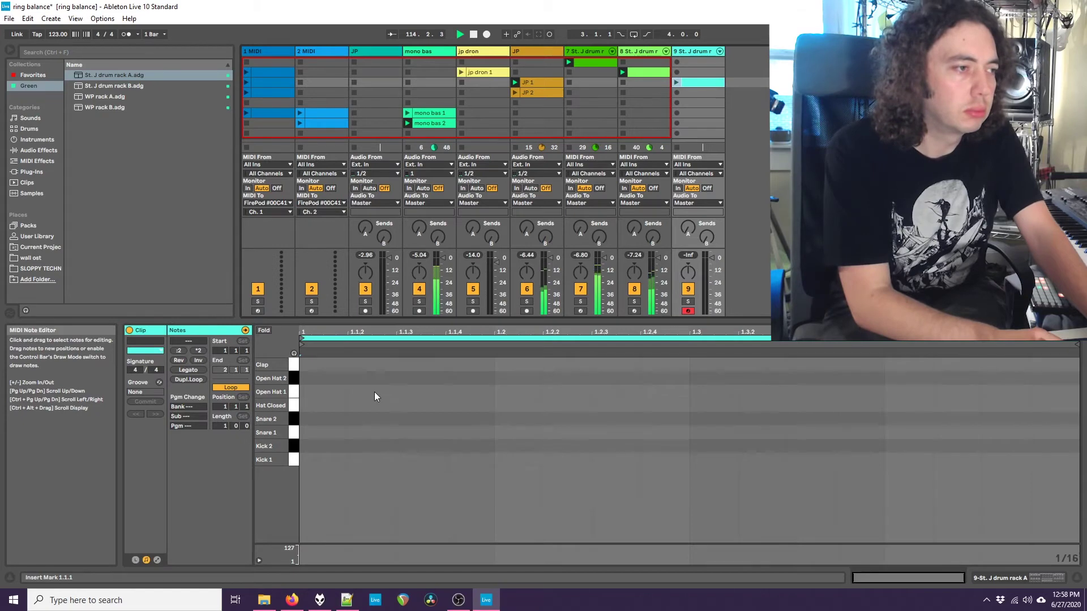
# Step: Add two sixteenth notes at 1.1.1 and 1.1.3 in the new clip and place them on the Hat Closed row
pyautogui.doubleClick(414, 391)
pyautogui.moveTo(474, 392); pyautogui.dragTo(274, 392)
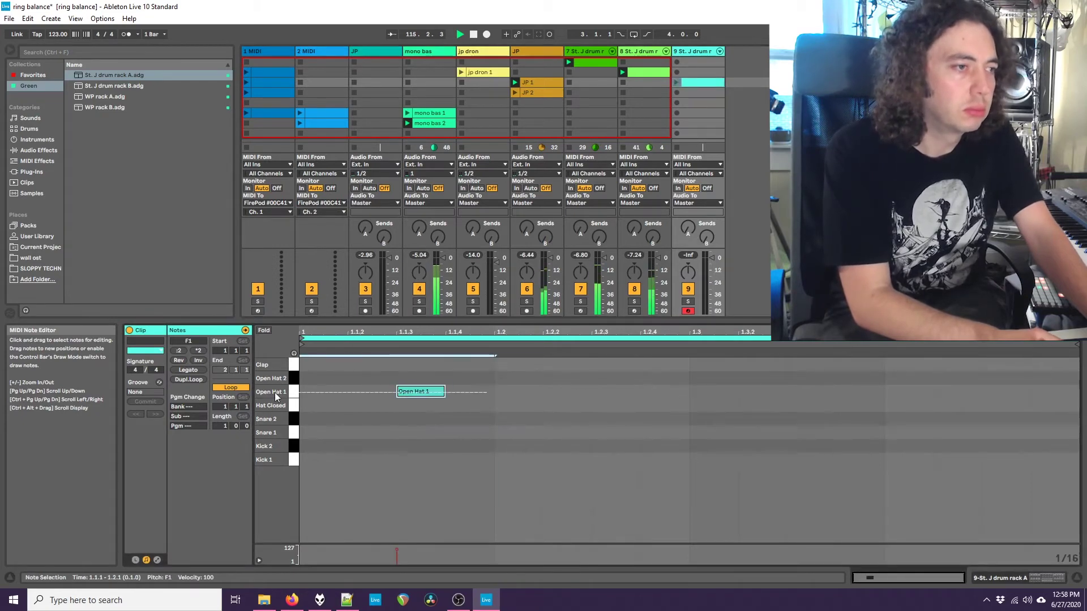
pyautogui.doubleClick(314, 391)
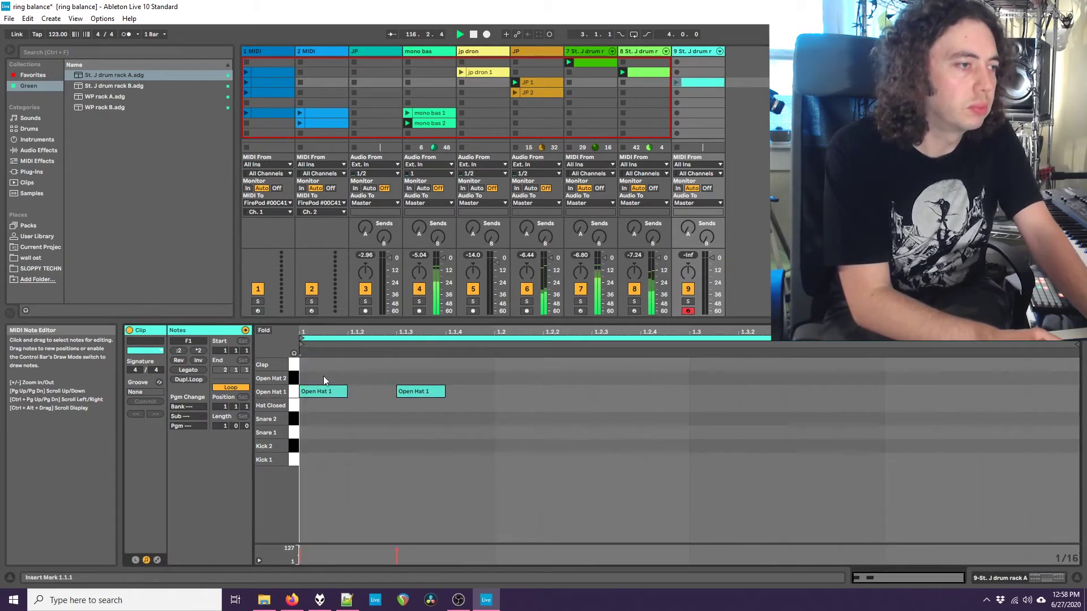
pyautogui.moveTo(425, 391); pyautogui.dragTo(432, 405)
pyautogui.click(481, 403)
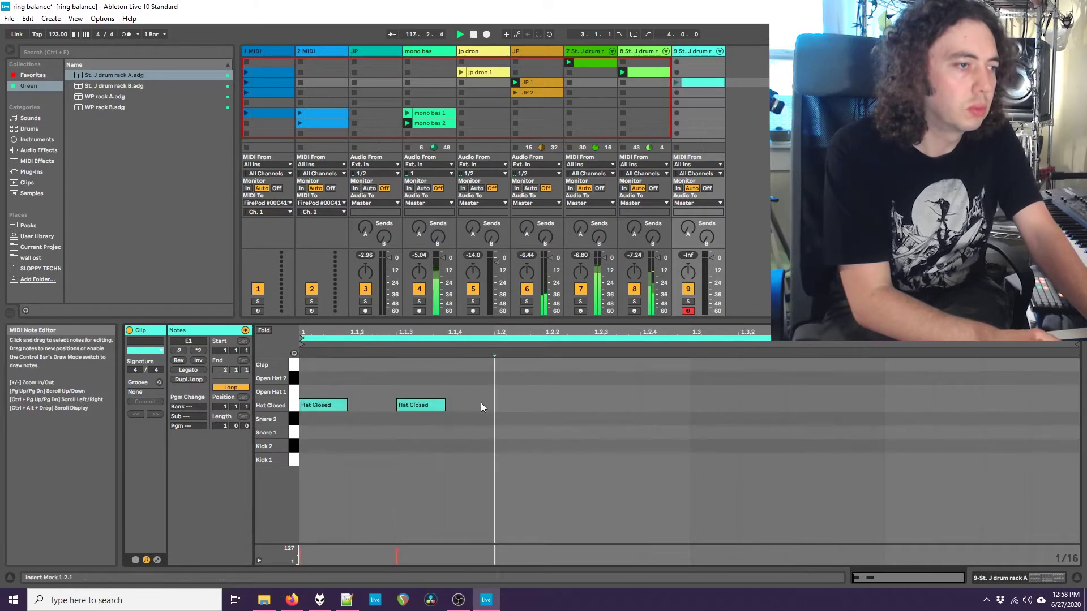
# Step: Complete the first beat with Hat Closed sixteenths and duplicate those four notes across the rest of the bar
pyautogui.doubleClick(367, 402)
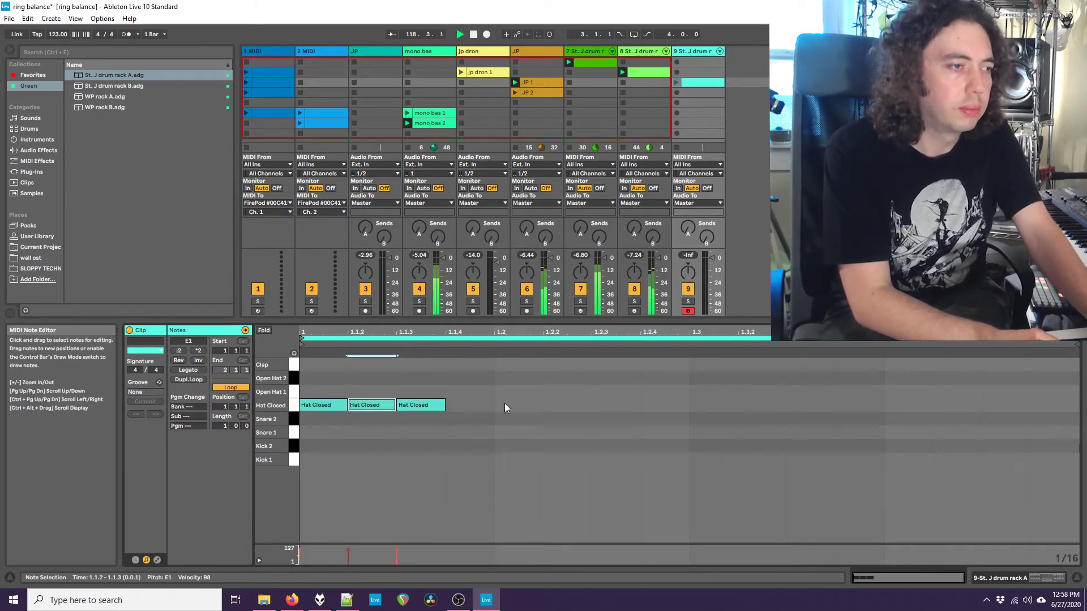
pyautogui.doubleClick(470, 405)
pyautogui.moveTo(481, 385); pyautogui.dragTo(317, 425)
pyautogui.hotkey('ctrl', 'd')
pyautogui.hotkey('ctrl', 'd')
pyautogui.hotkey('ctrl', 'd')
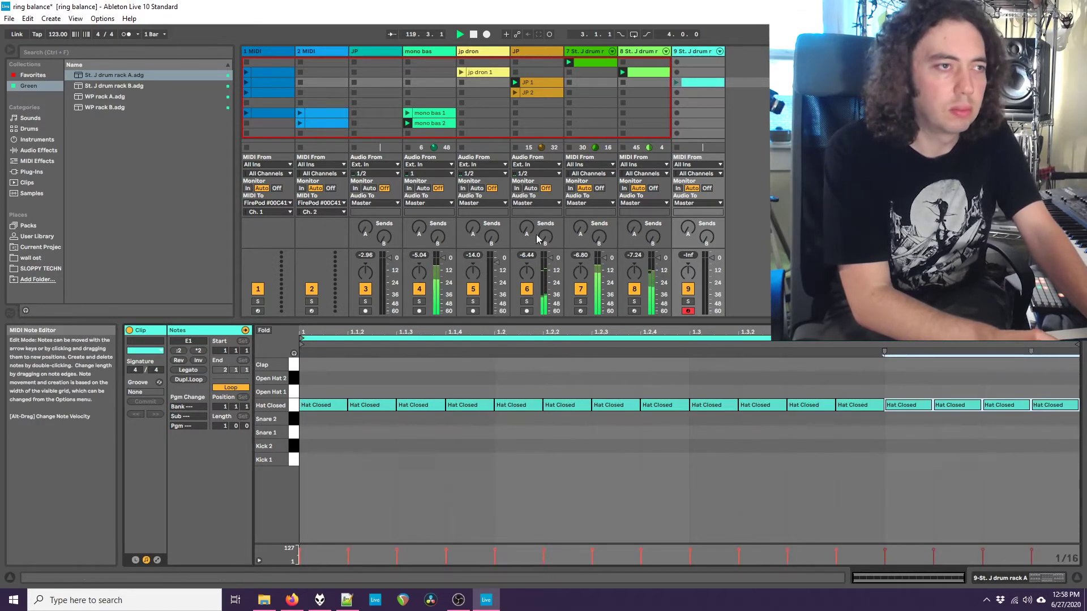
# Step: Launch the closed hat clip on track 9 and set its drum rack's Hat Selector macro to 54
pyautogui.click(670, 83)
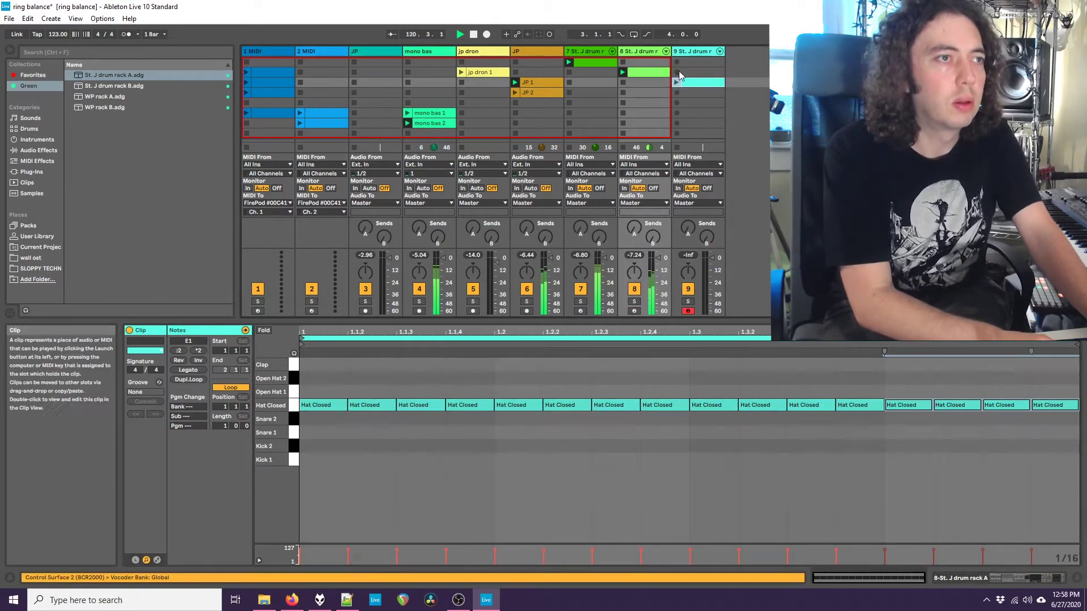
pyautogui.click(677, 82)
pyautogui.click(1037, 572)
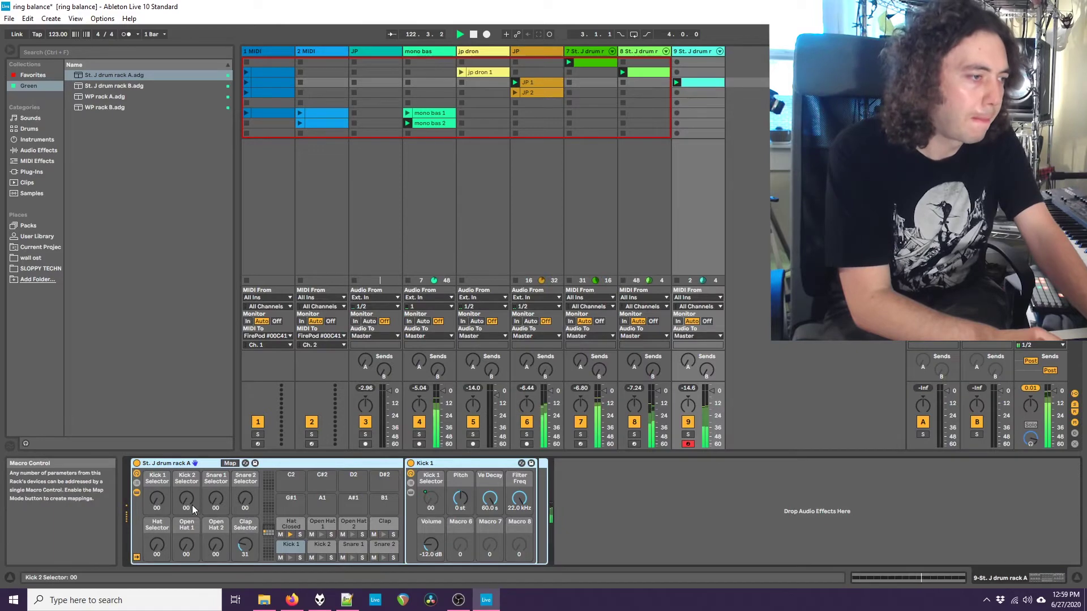
pyautogui.moveTo(186, 545); pyautogui.dragTo(157, 533)
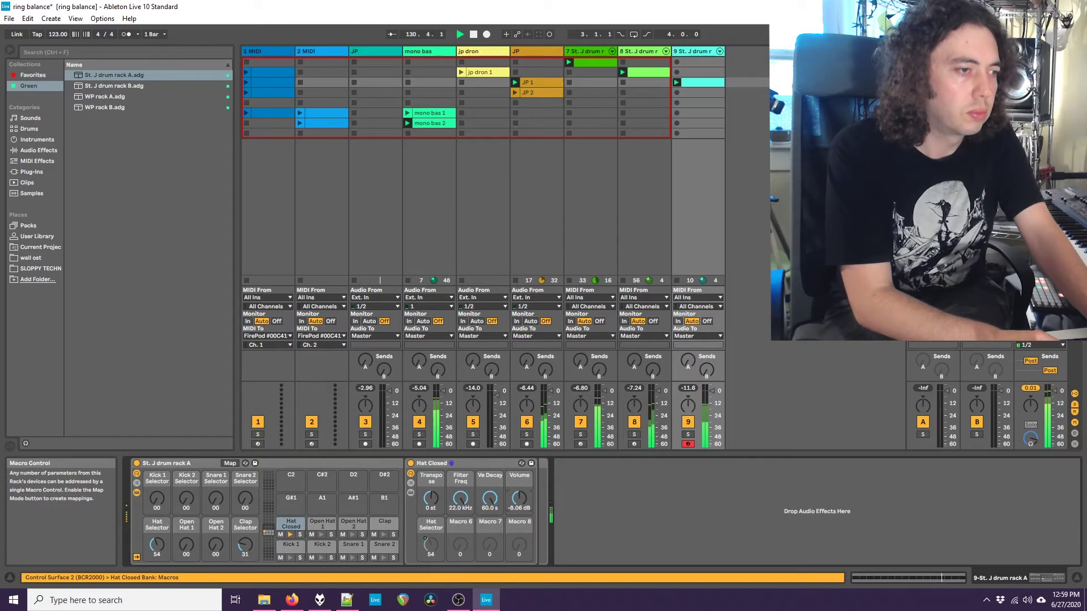
pyautogui.moveTo(466, 501); pyautogui.dragTo(466, 527)
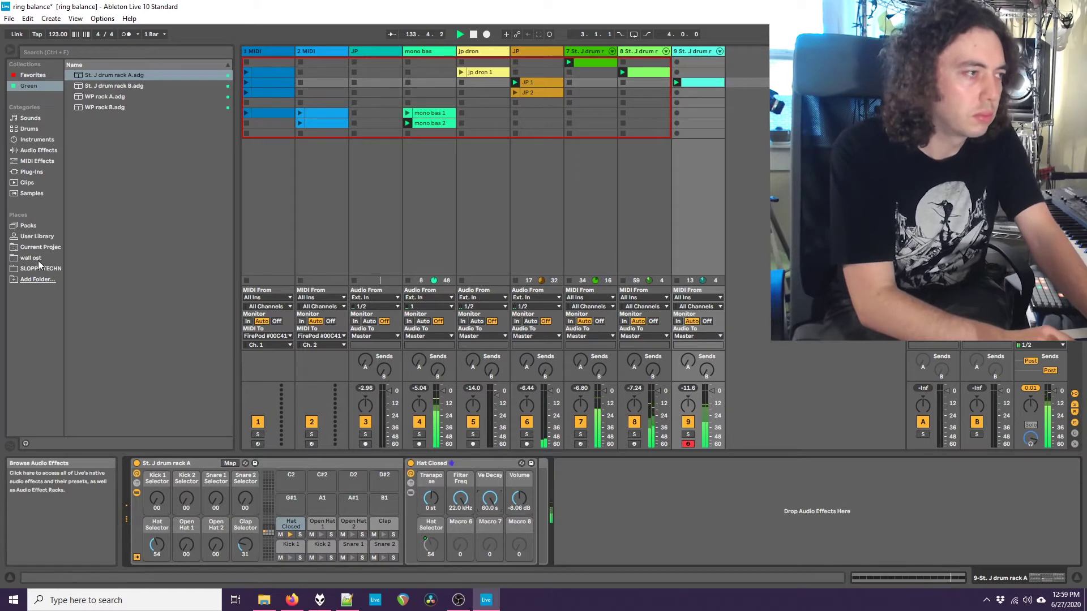
# Step: Add a Flanger to the Hat Closed chain of track 9 and set its Dry/Wet to 68.3 %
pyautogui.click(38, 152)
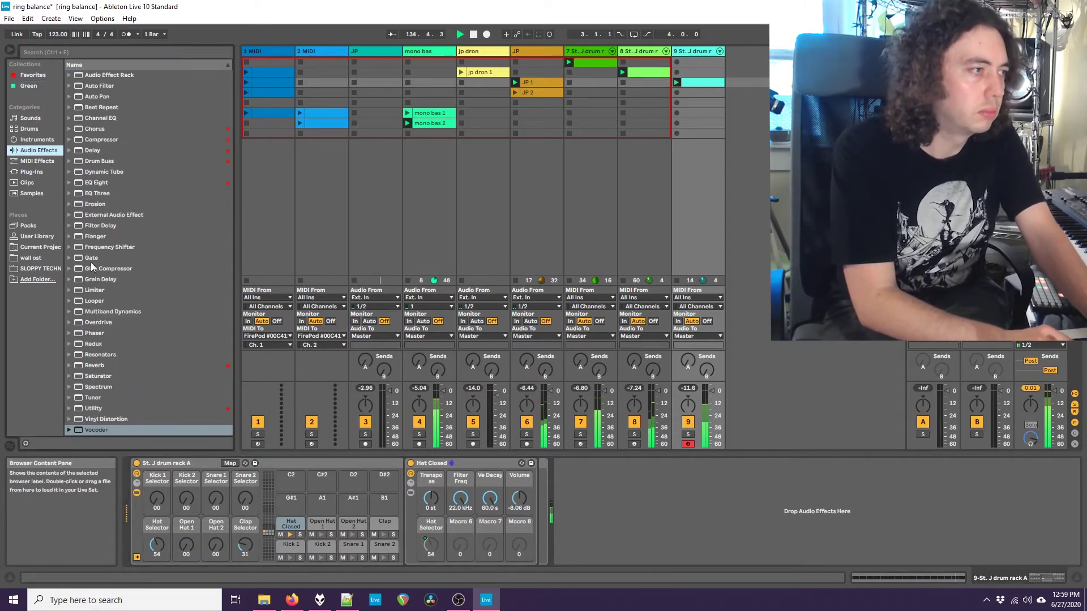
pyautogui.moveTo(94, 236); pyautogui.dragTo(494, 509)
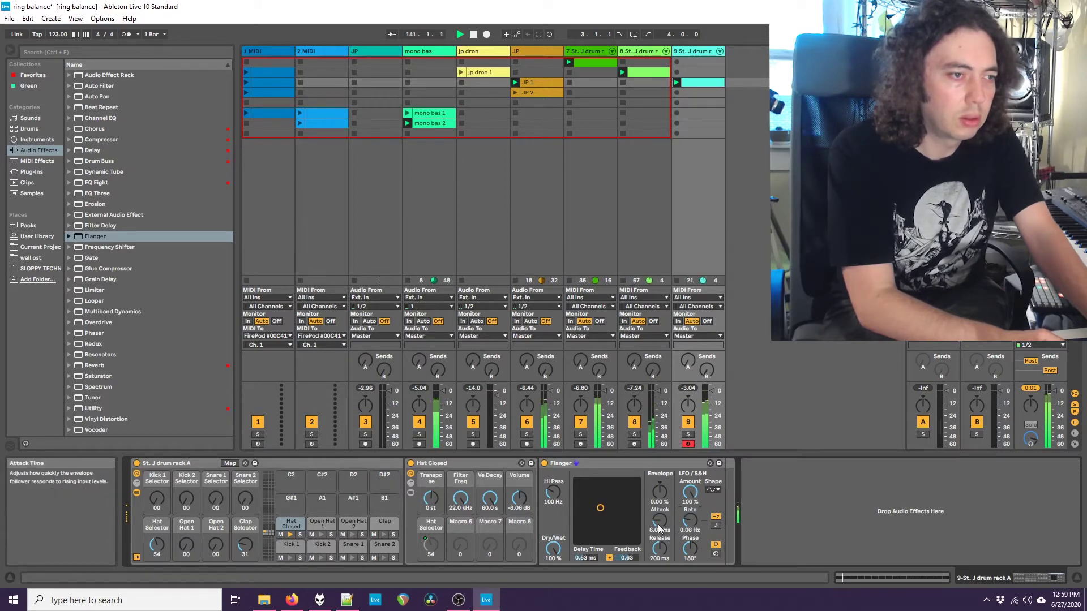
pyautogui.moveTo(553, 548); pyautogui.dragTo(553, 560)
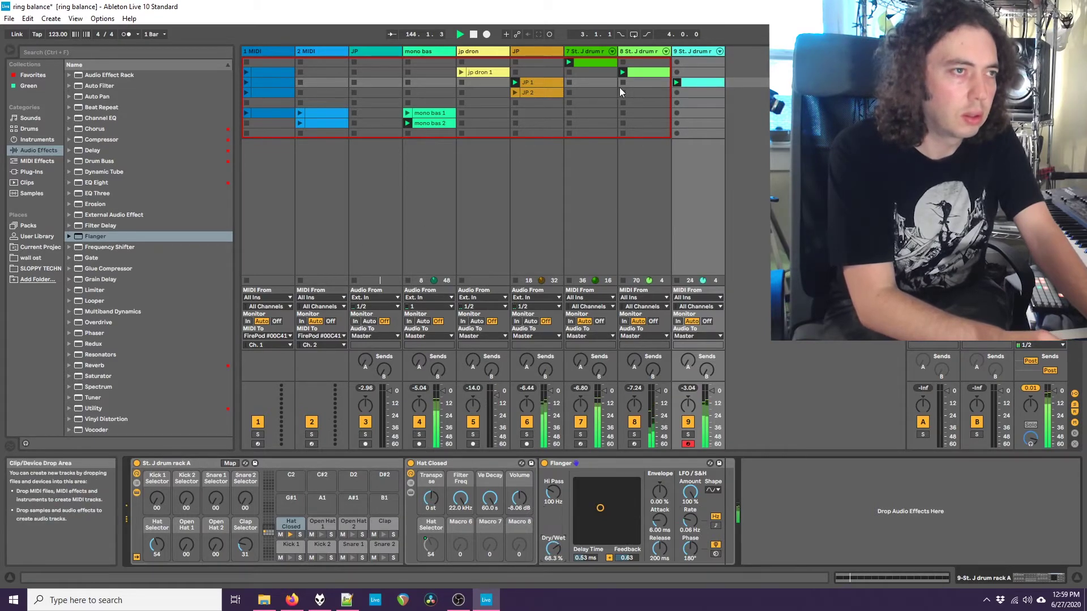
# Step: Duplicate track 8's Snare 1 clip into the third slot of the same track
pyautogui.click(637, 74)
pyautogui.click(636, 92)
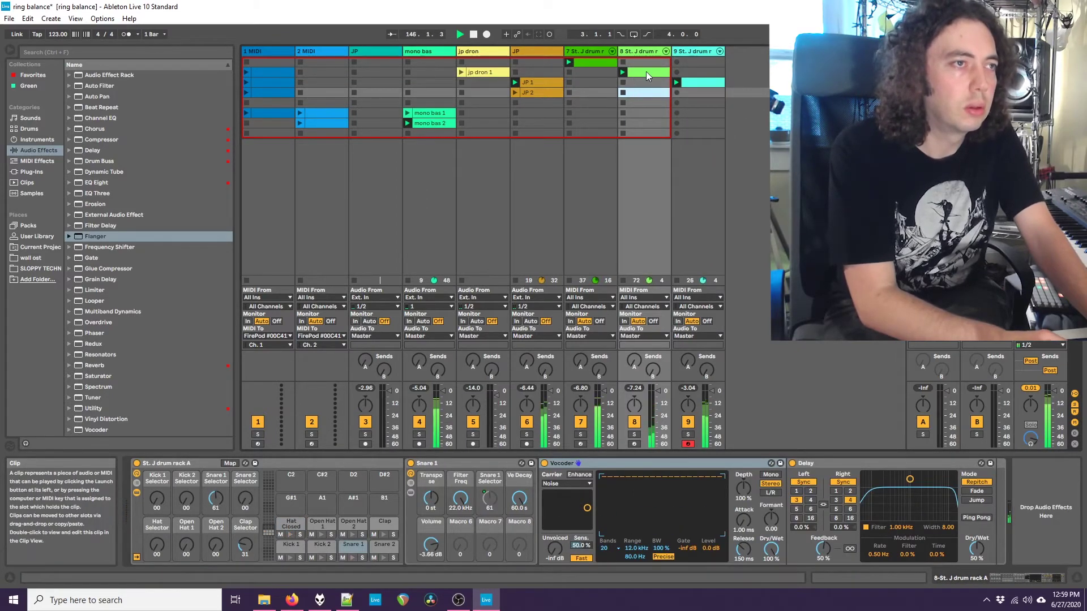
pyautogui.moveTo(640, 72); pyautogui.dragTo(630, 84)
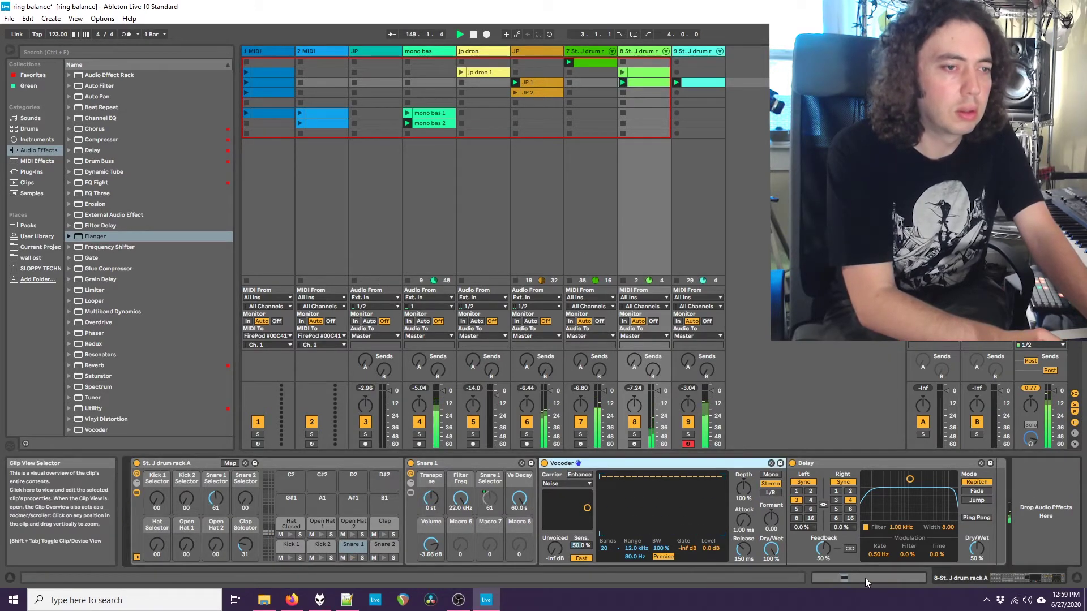
# Step: Add Clap notes at 1.2.1 and 1.4.1 in the duplicated snare clip on track 8
pyautogui.hotkey('shift', 'Tab')
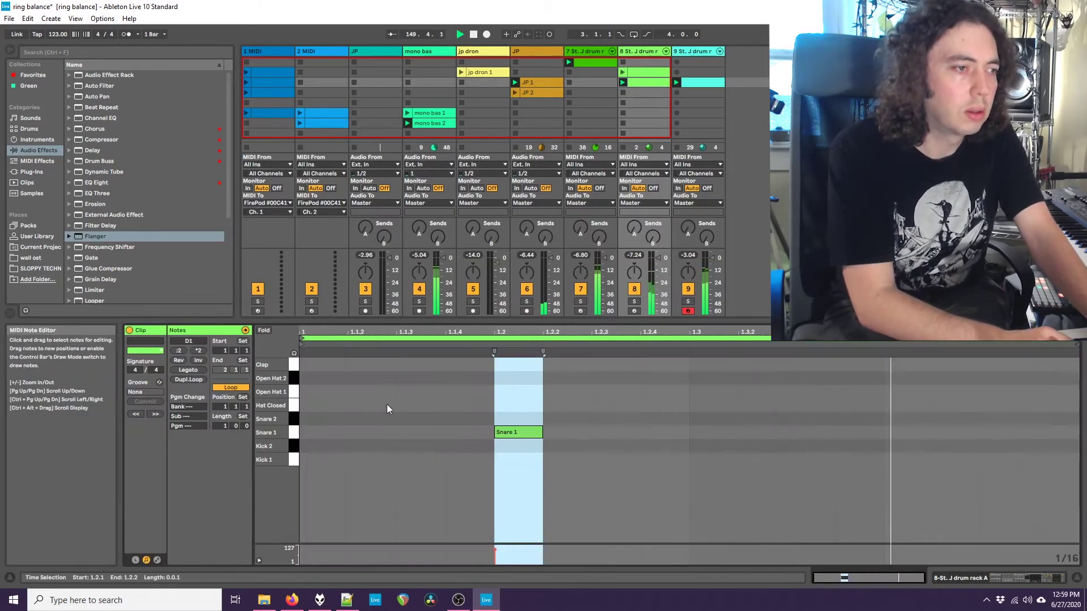
pyautogui.doubleClick(517, 364)
pyautogui.doubleClick(909, 359)
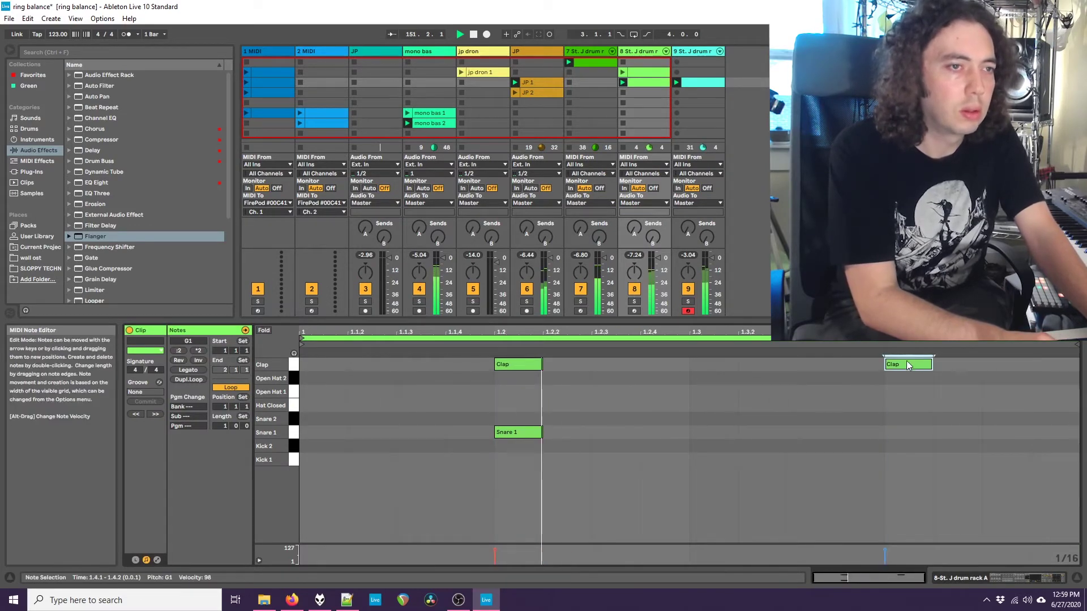
# Step: Set track 8's Clap Selector macro to 46 and the Clap chain's volume to -6.77 dB
pyautogui.click(1013, 578)
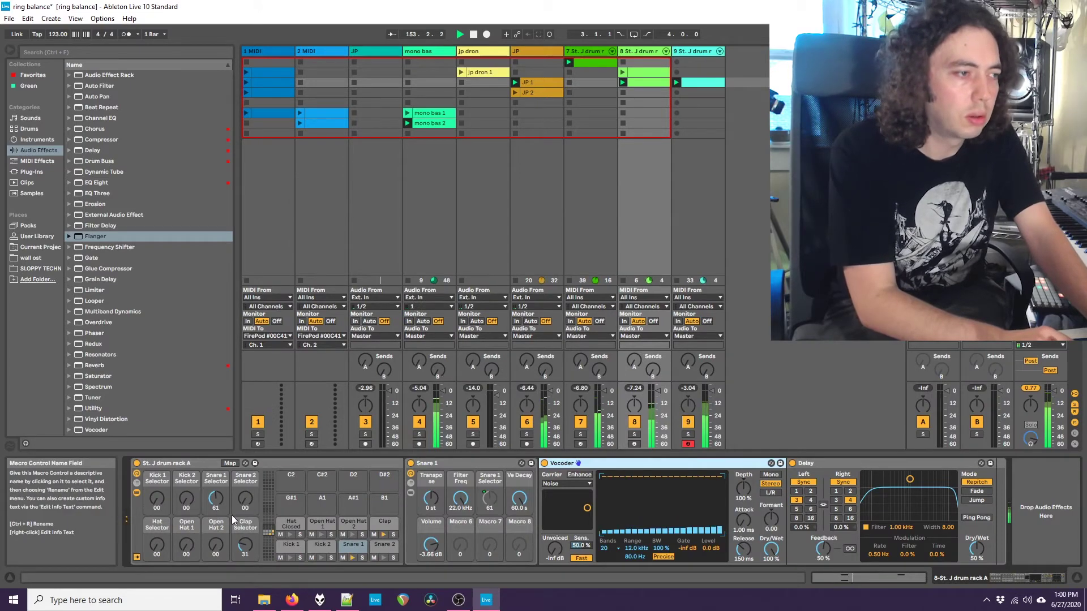
pyautogui.click(385, 521)
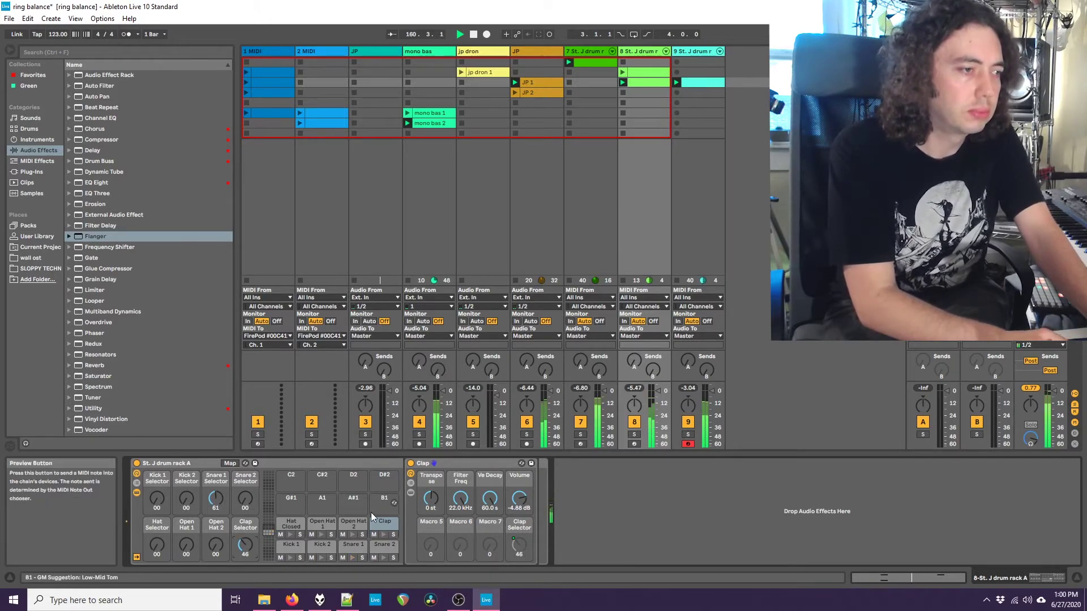
pyautogui.moveTo(519, 498); pyautogui.dragTo(519, 501)
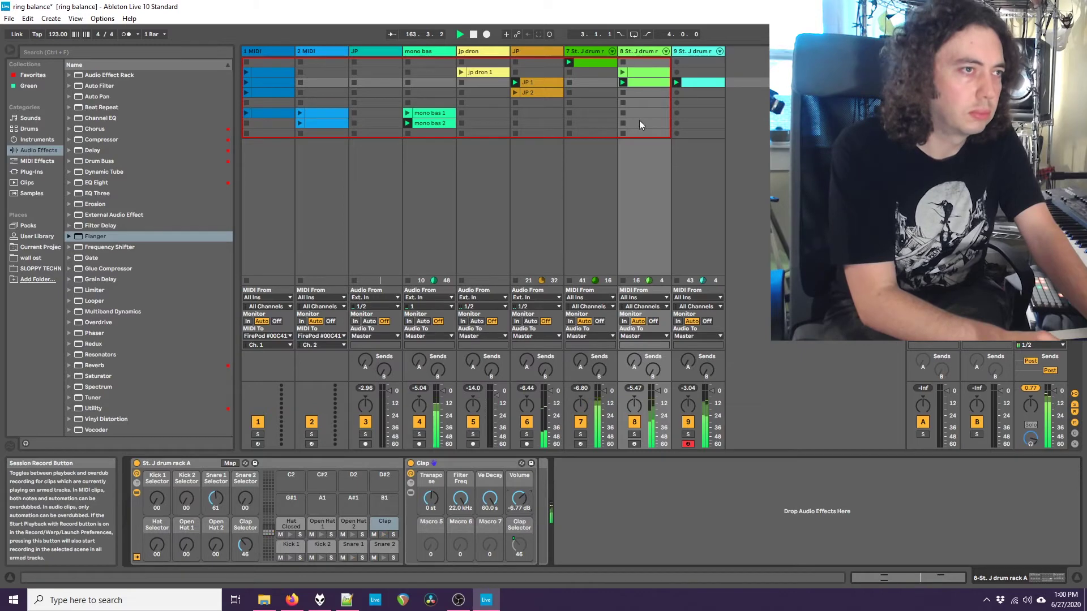
# Step: Duplicate track 9's Hat Closed clip into the fourth slot of the same track and open its notes
pyautogui.click(695, 85)
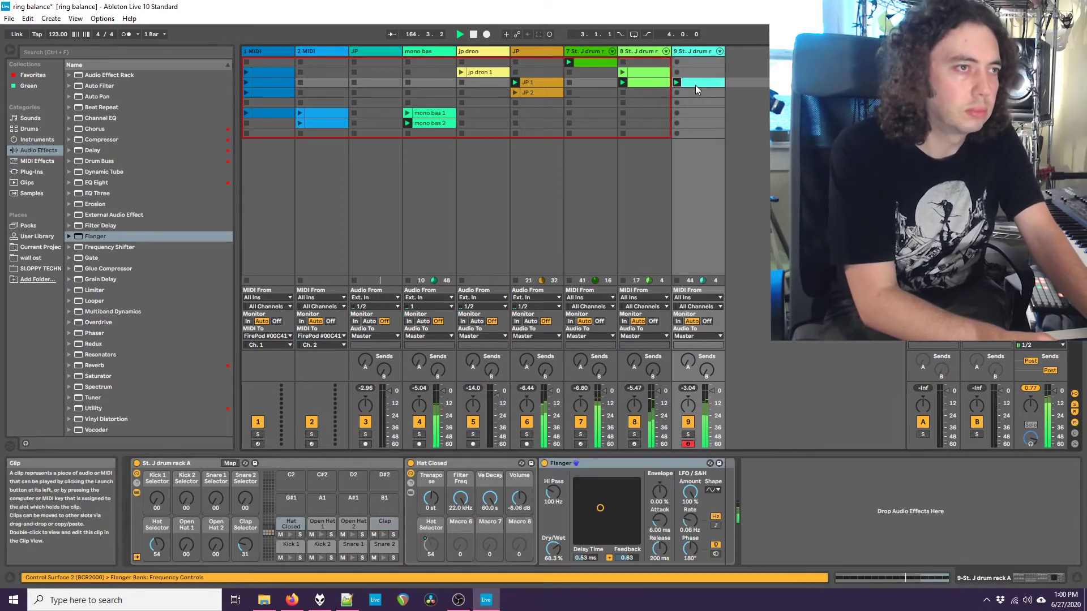
pyautogui.hotkey('ctrl', 'd')
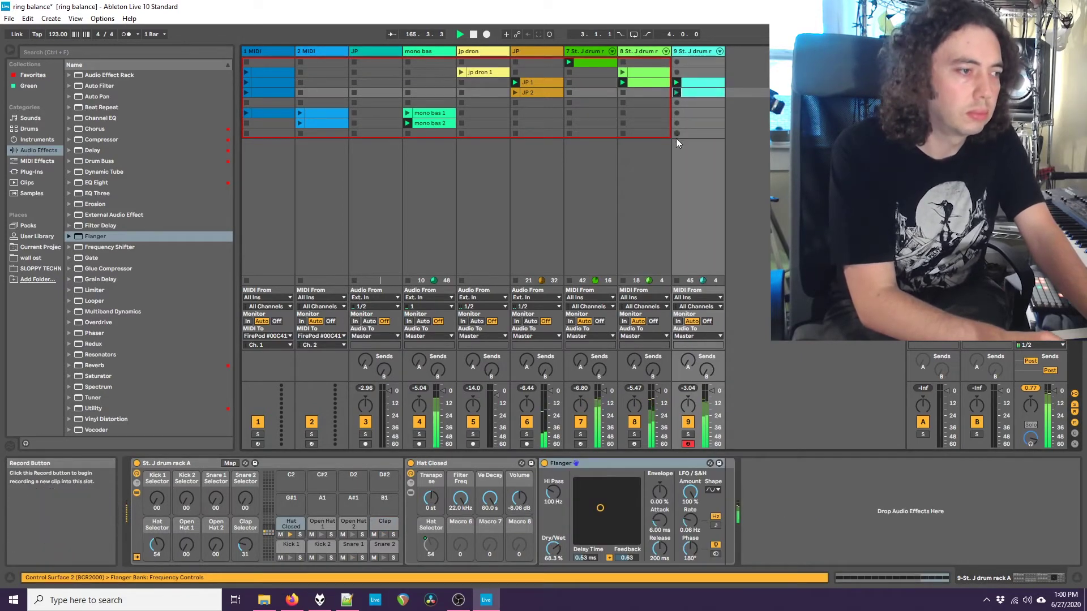
pyautogui.click(911, 578)
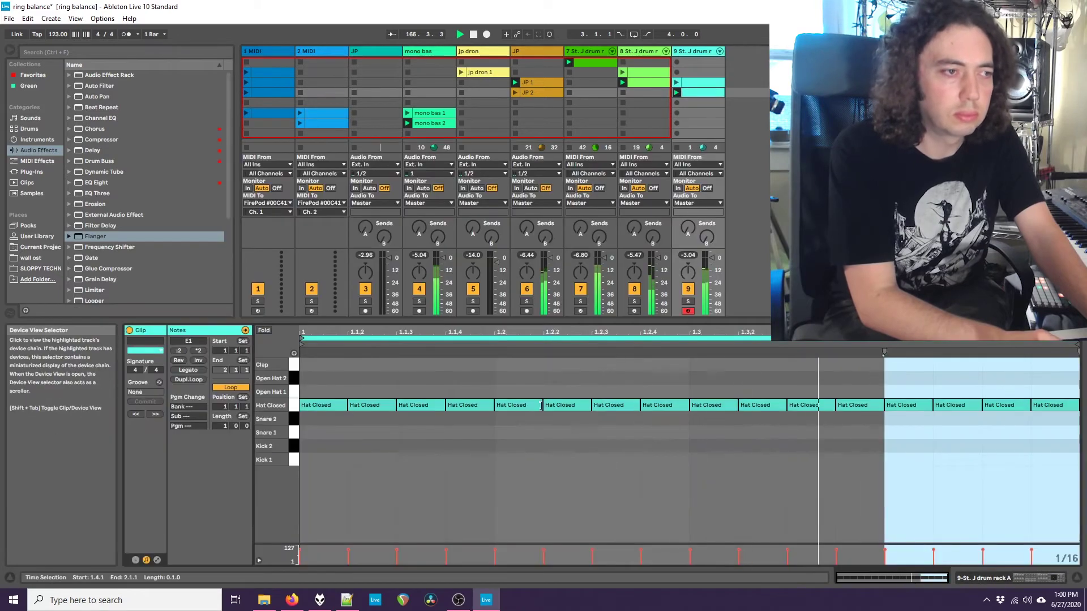
# Step: Add Open Hat 1 notes at 1.1.3, 1.2.3 and 1.3.3 in the duplicated hat clip on track 9
pyautogui.click(371, 391)
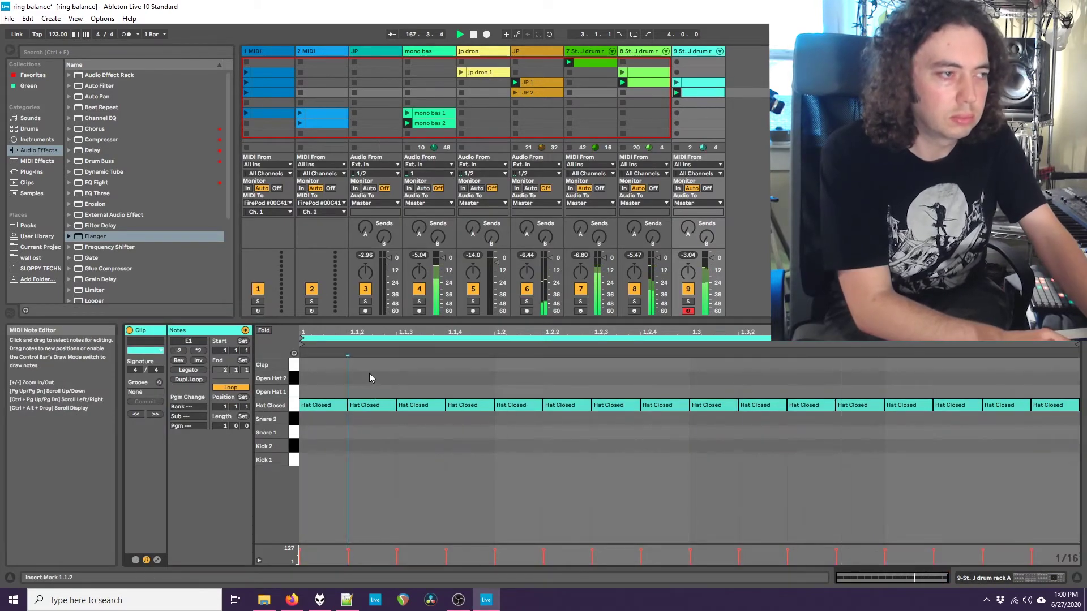
pyautogui.doubleClick(404, 391)
pyautogui.doubleClick(616, 392)
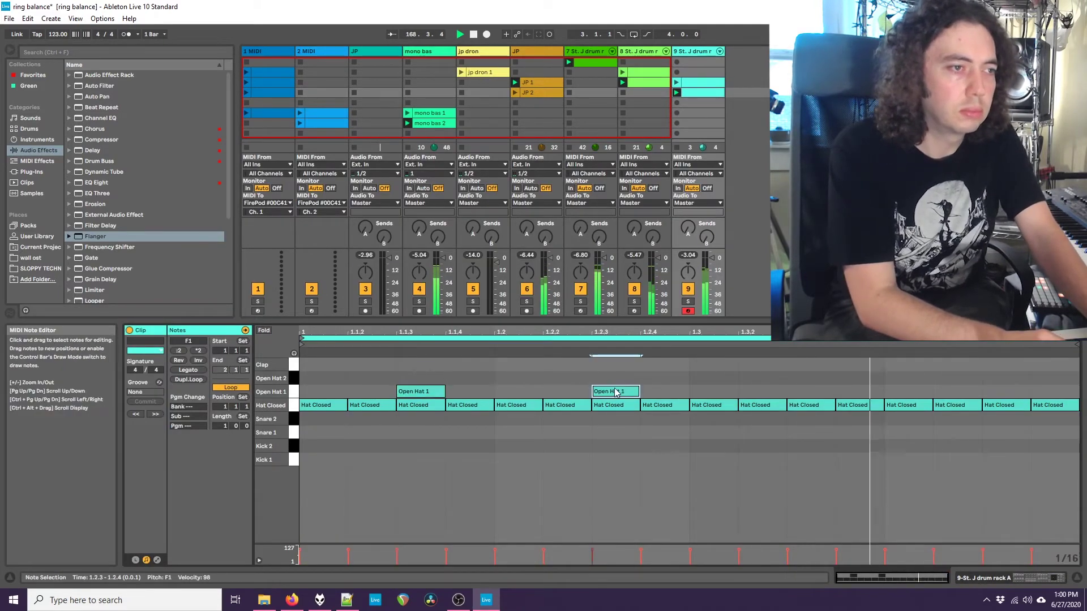
pyautogui.doubleClick(814, 391)
pyautogui.doubleClick(1014, 391)
pyautogui.doubleClick(1006, 391)
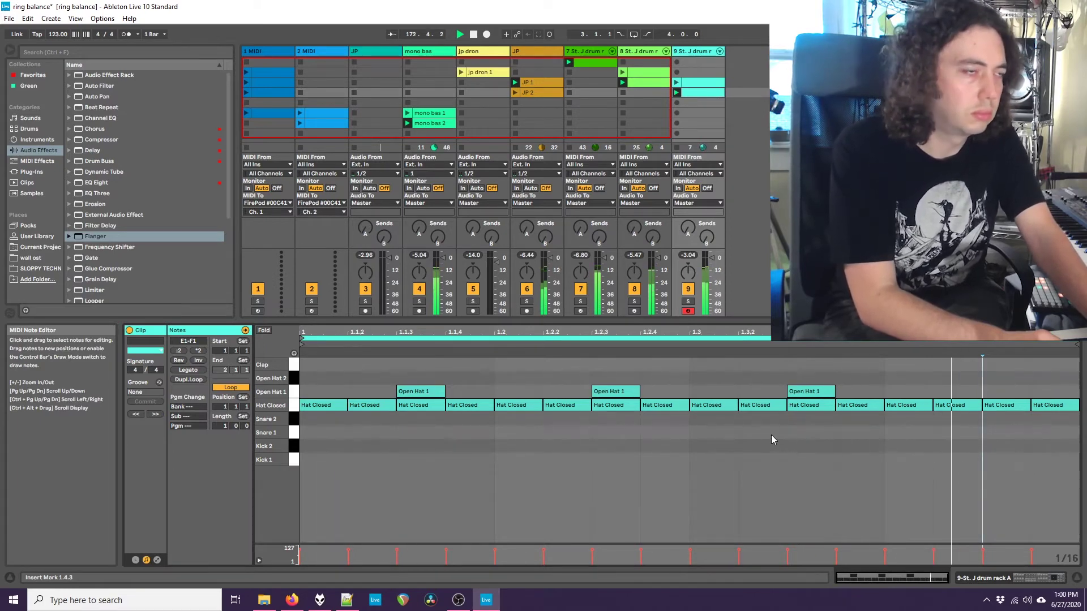
# Step: Duplicate the hat clip into track 9's fifth slot, delete all its Hat Closed notes and launch it
pyautogui.hotkey('ctrl', 'd')
pyautogui.moveTo(330, 440); pyautogui.dragTo(1061, 406)
pyautogui.press('Delete')
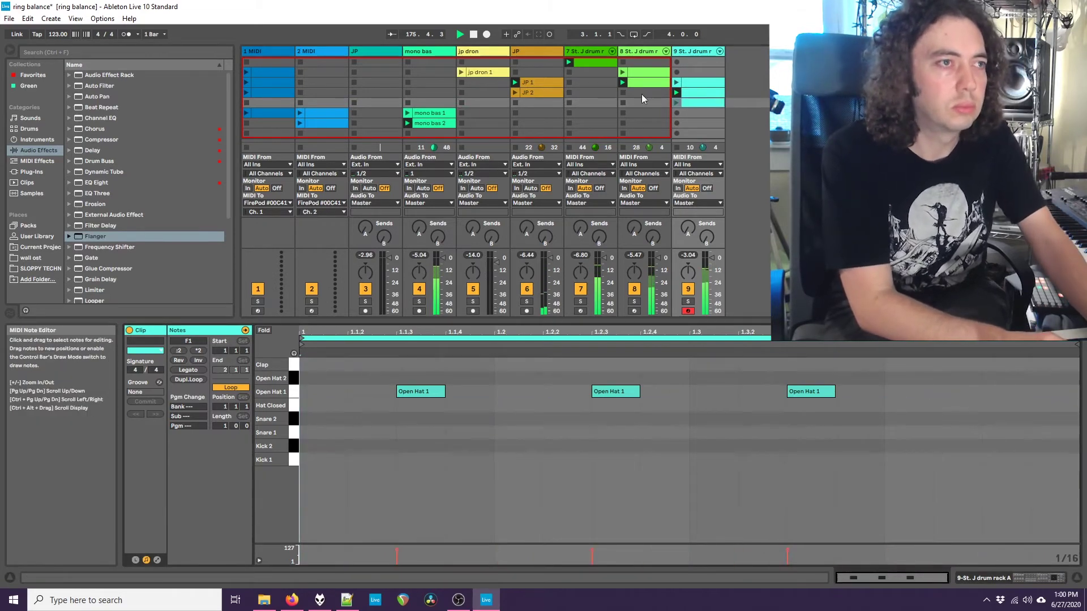
pyautogui.click(675, 103)
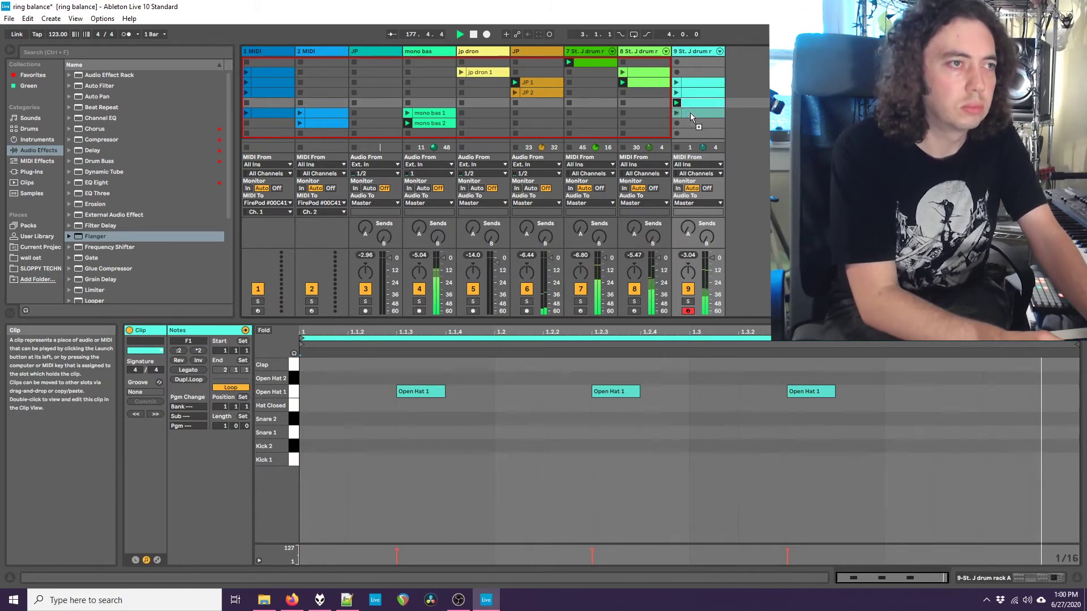
# Step: Duplicate the open-hat clip into track 9's sixth slot and fill it with Hat Closed notes on every eighth note
pyautogui.hotkey('ctrl', 'd')
pyautogui.click(680, 113)
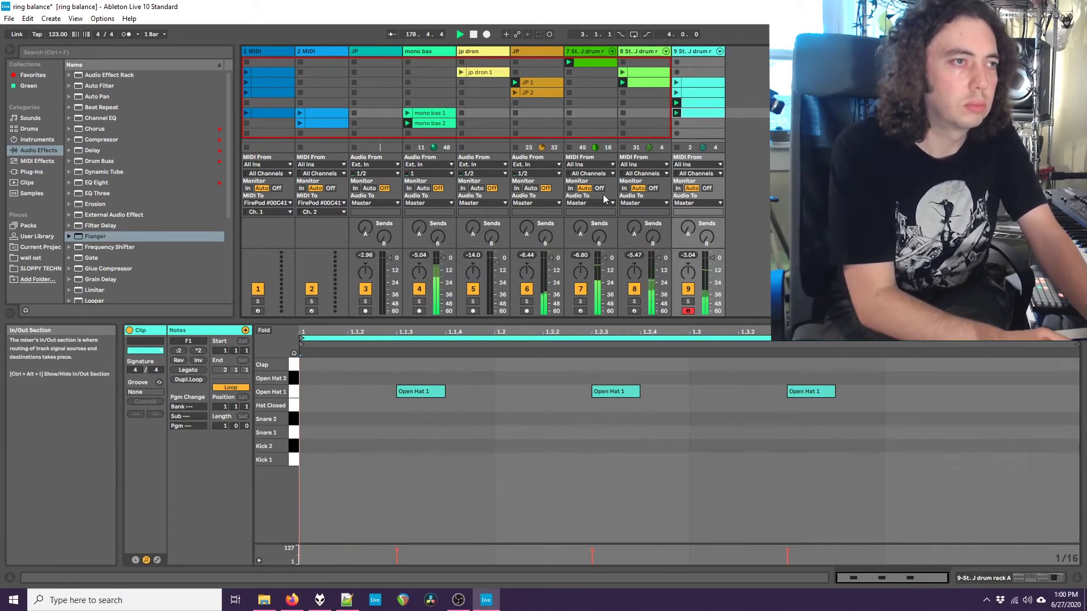
pyautogui.doubleClick(307, 405)
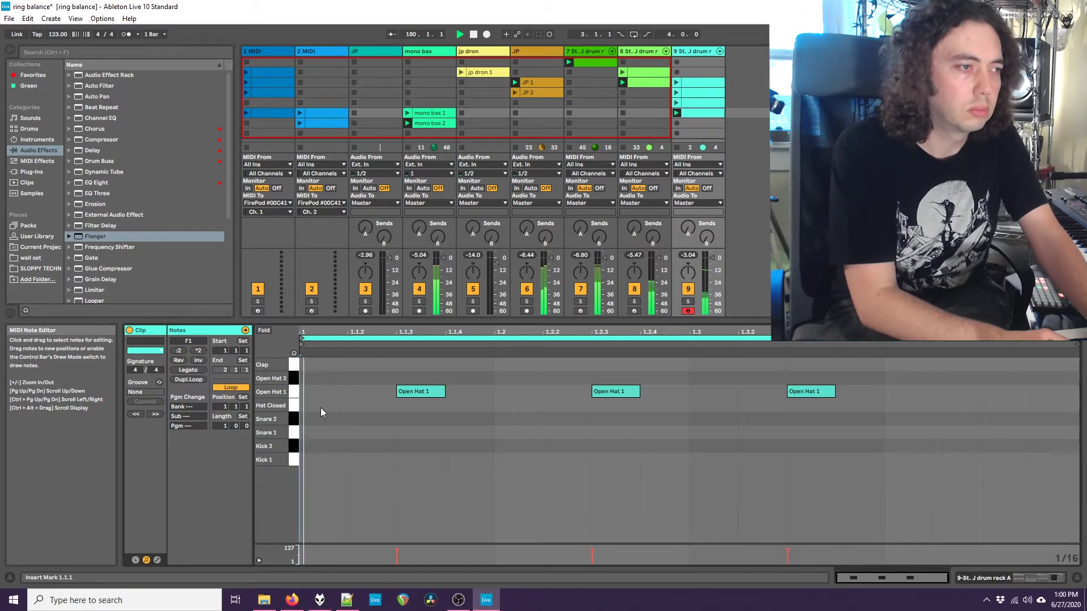
pyautogui.doubleClick(402, 406)
pyautogui.keyDown('shift'); pyautogui.click(326, 405); pyautogui.keyUp('shift')
pyautogui.hotkey('ctrl', 'd')
pyautogui.hotkey('ctrl', 'd')
pyautogui.hotkey('ctrl', 'd')
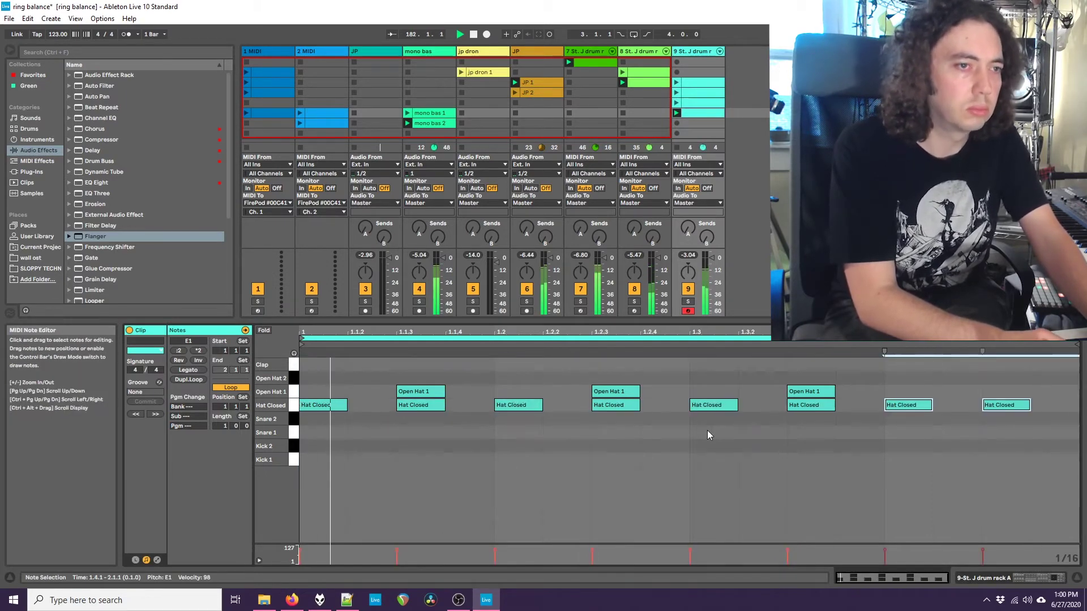
pyautogui.click(826, 445)
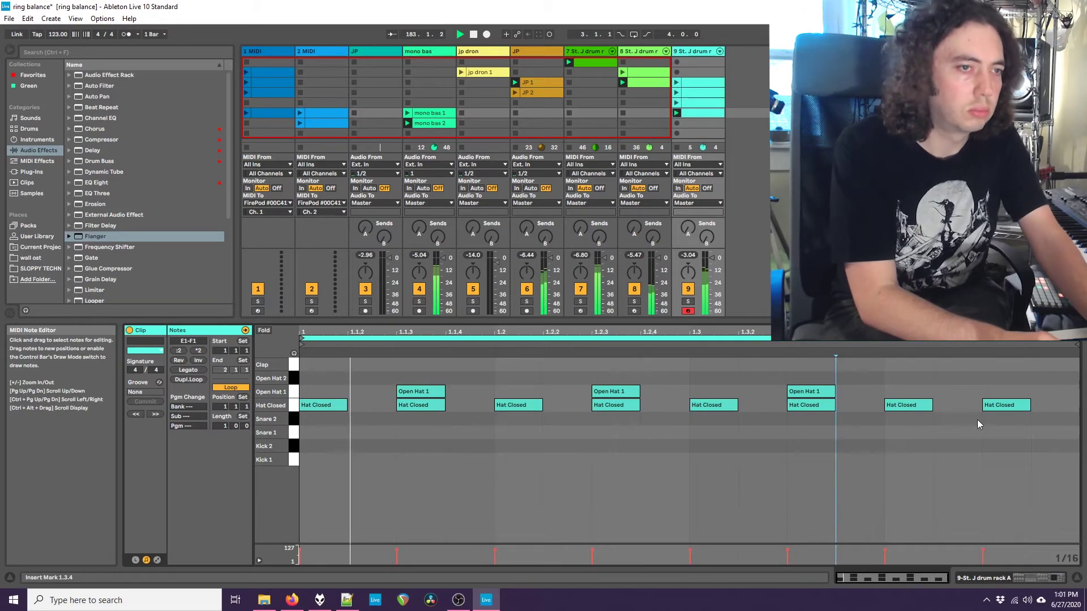
# Step: Extend the sixth-slot hat clip's loop to 4 bars and add Hat Closed notes at 4.3.2, 4.3.4, 4.4.2 and 4.4.4
pyautogui.click(188, 379)
pyautogui.click(188, 379)
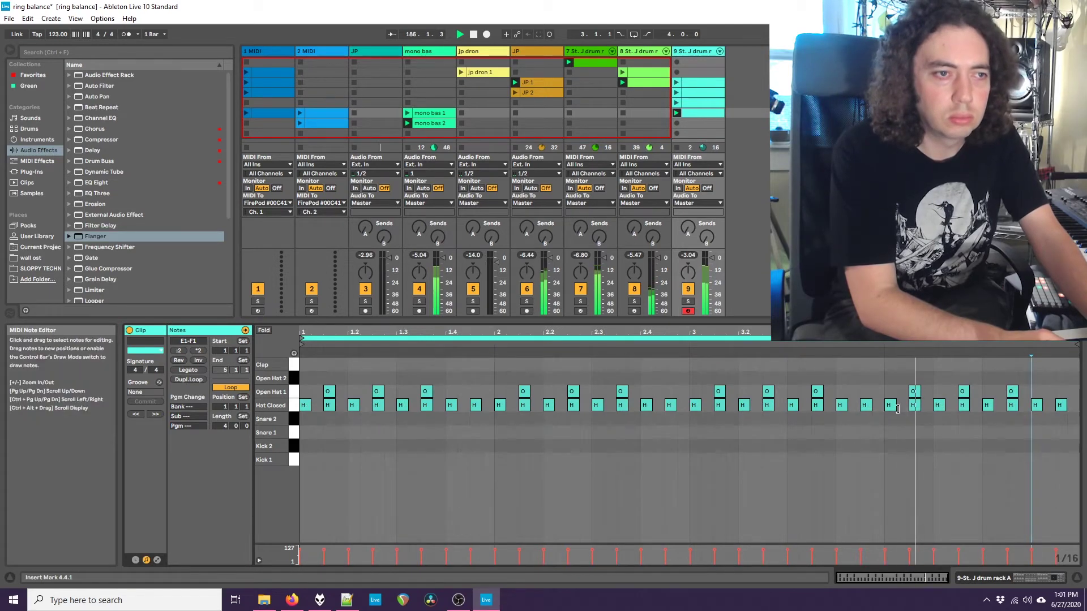
pyautogui.click(998, 407)
pyautogui.doubleClick(998, 405)
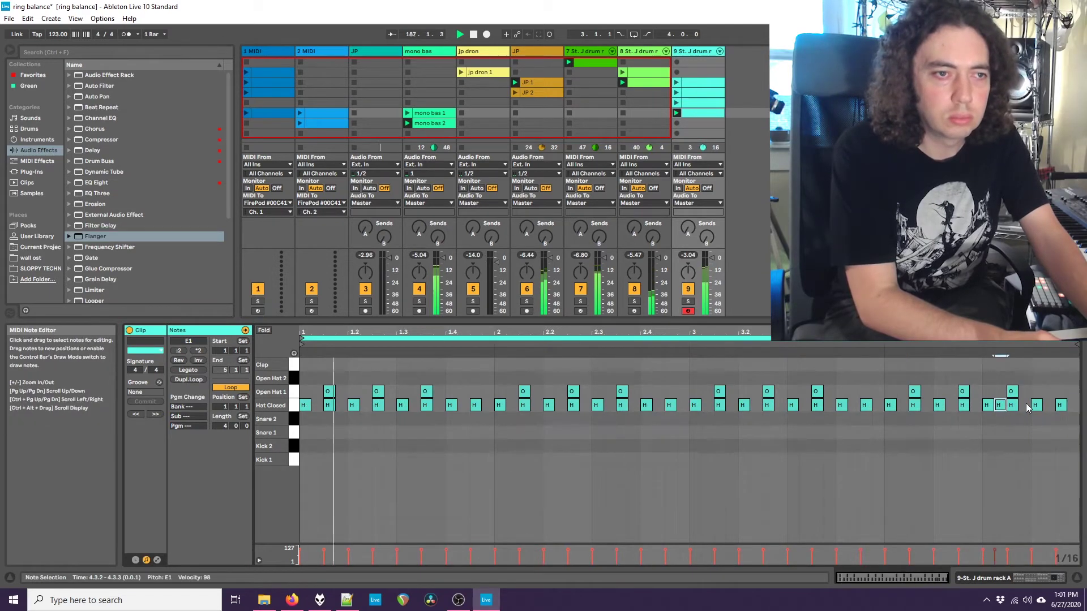
pyautogui.doubleClick(1023, 405)
pyautogui.doubleClick(1048, 405)
pyautogui.doubleClick(1072, 405)
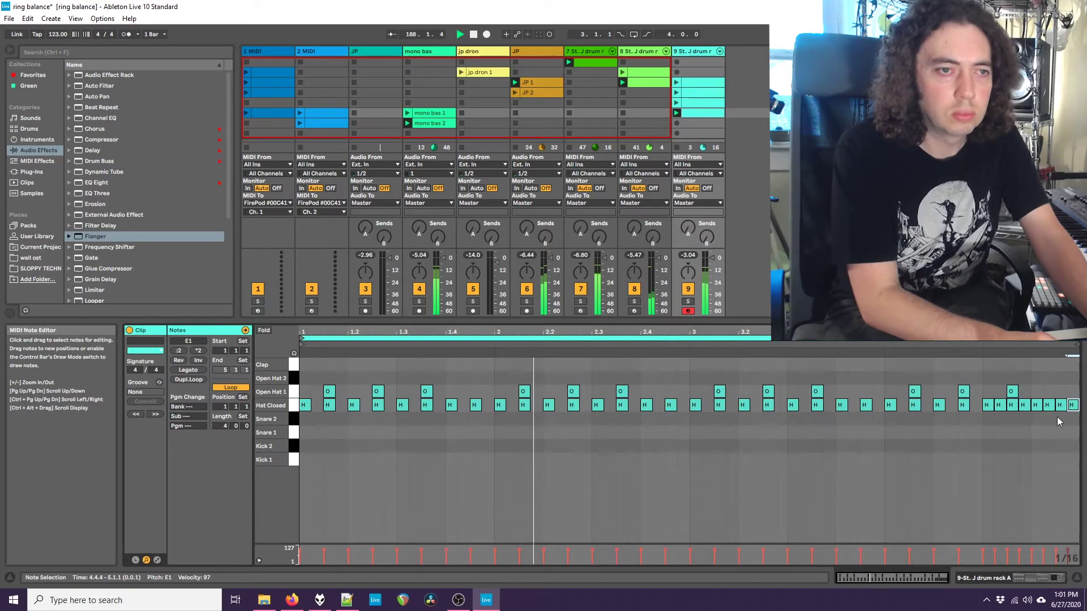
pyautogui.click(1028, 444)
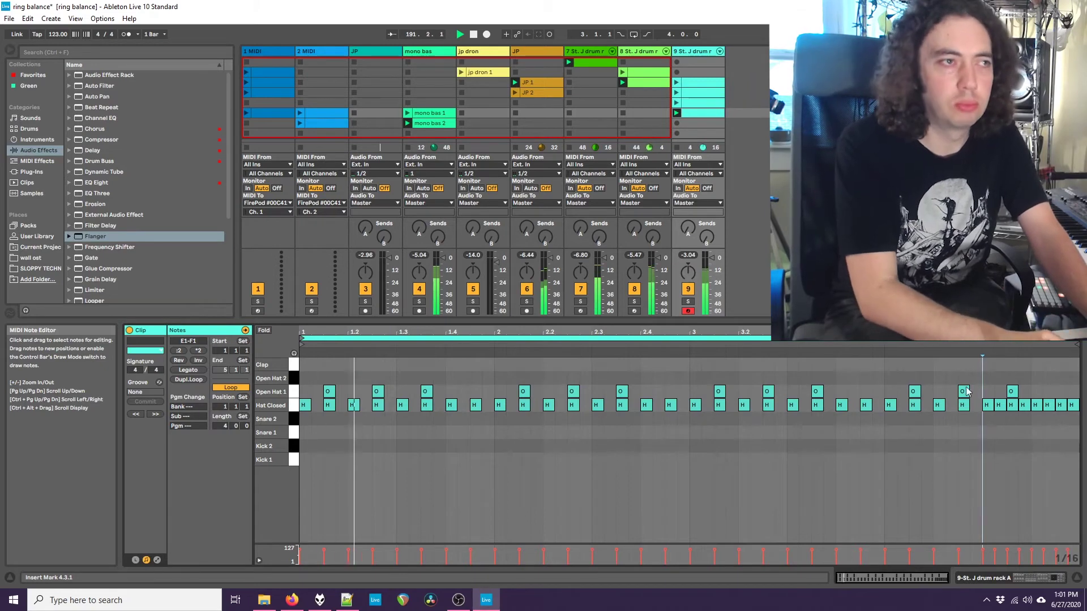
pyautogui.click(637, 82)
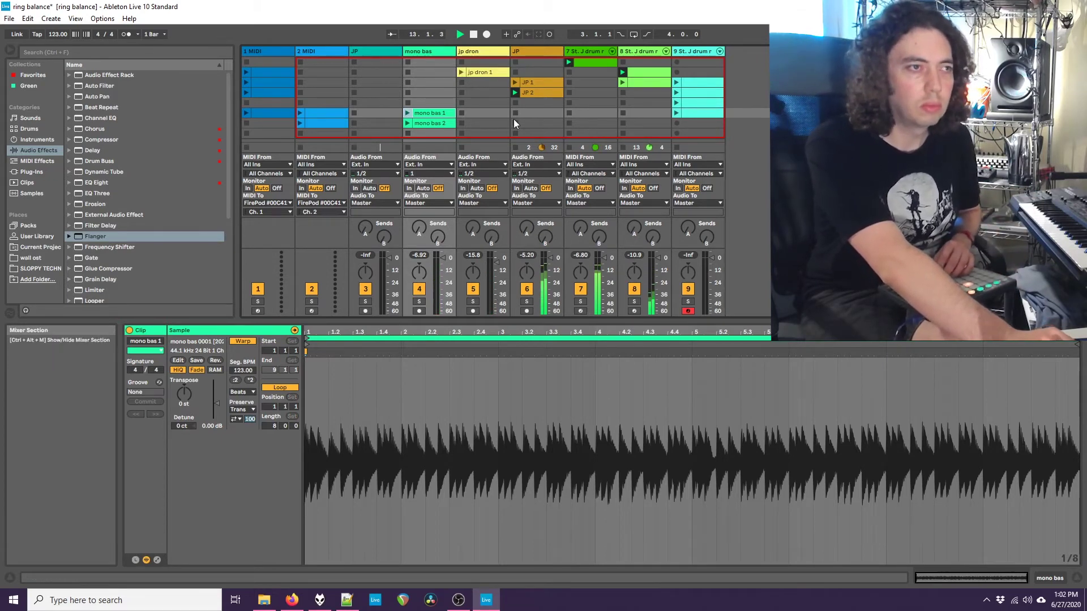
# Step: Add an Overdrive to the JP track 6 and lower its filter frequency
pyautogui.click(529, 51)
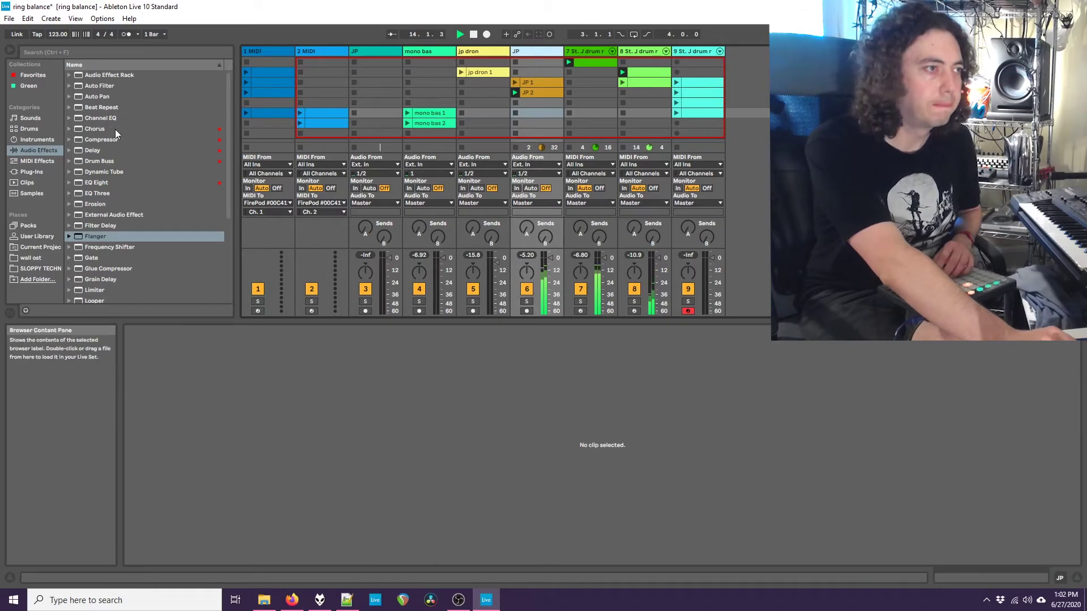
pyautogui.scroll(-3, 100, 229)
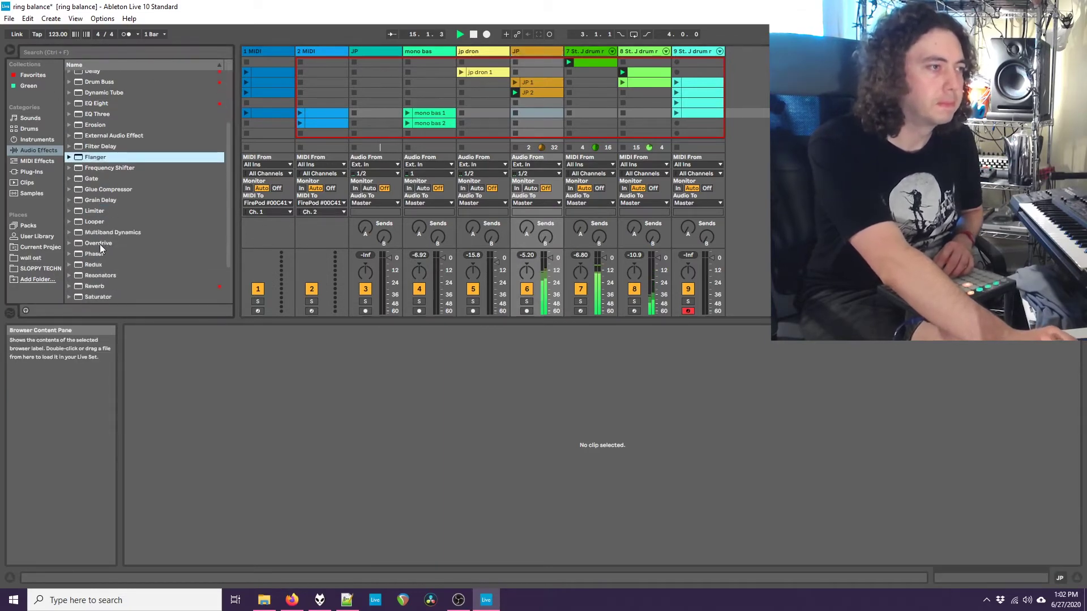
pyautogui.click(100, 244)
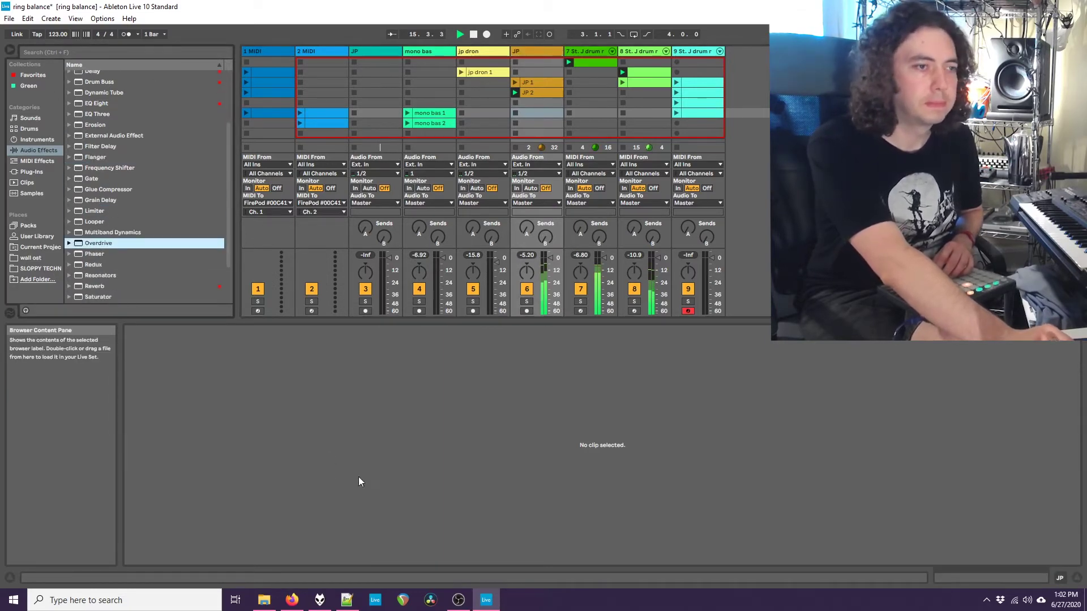
pyautogui.click(521, 48)
pyautogui.click(88, 245)
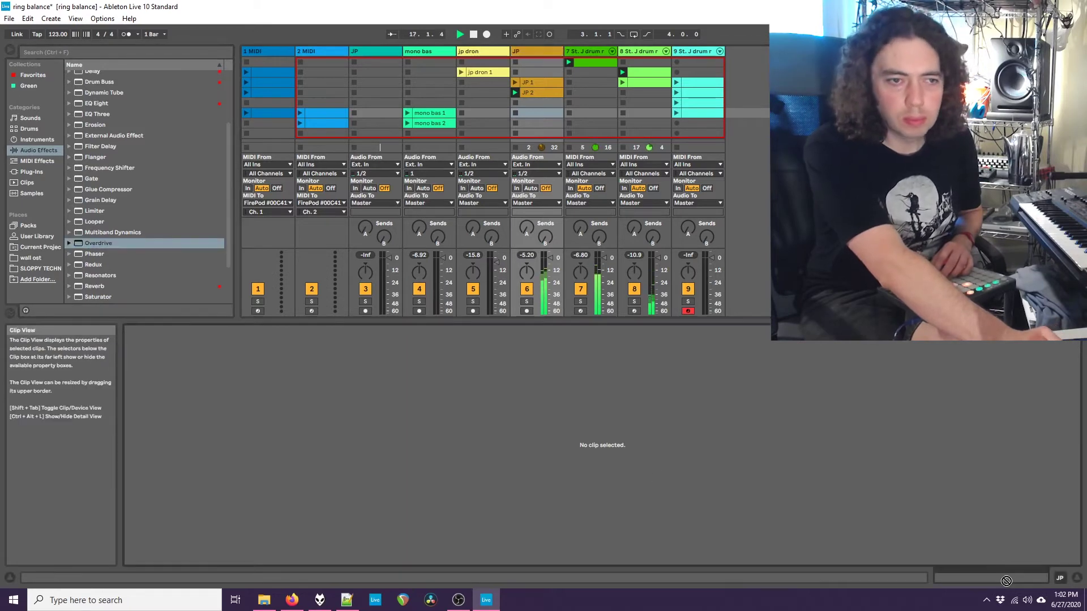
pyautogui.click(1031, 579)
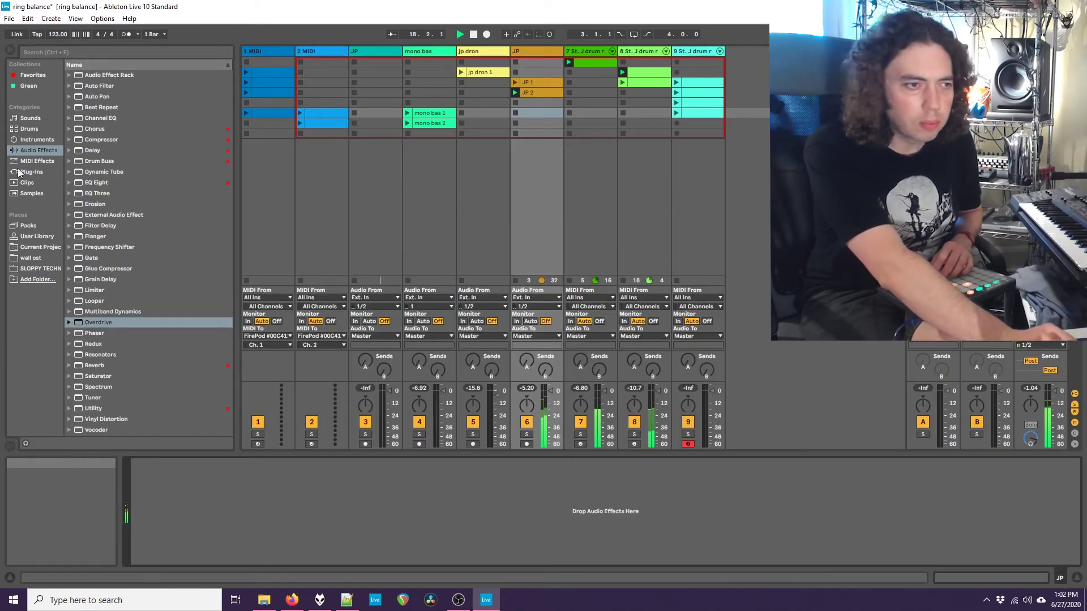
pyautogui.moveTo(98, 322); pyautogui.dragTo(253, 490)
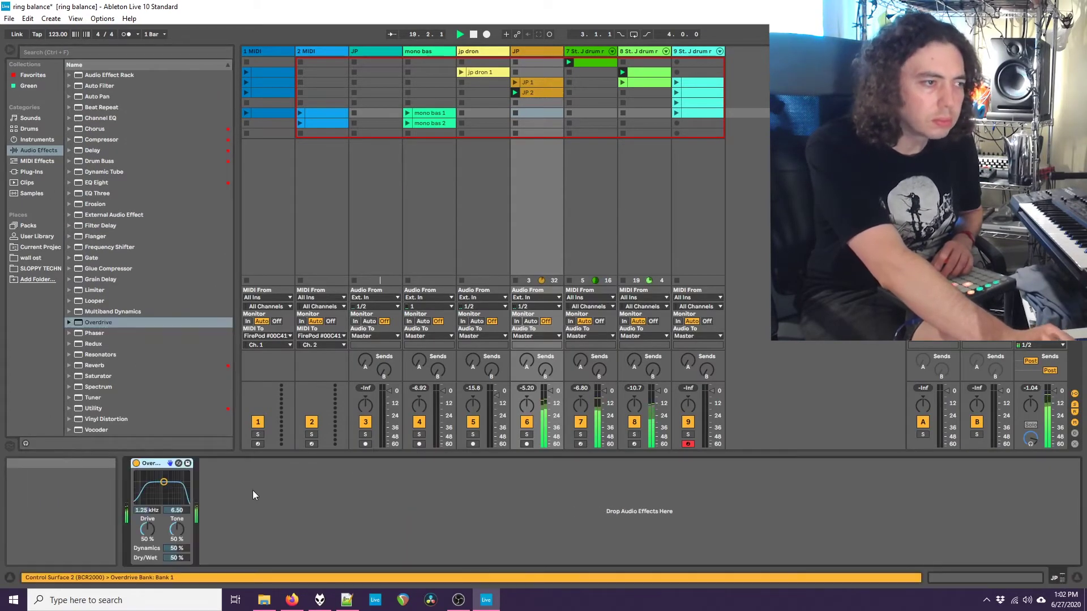
pyautogui.moveTo(163, 482); pyautogui.dragTo(150, 485)
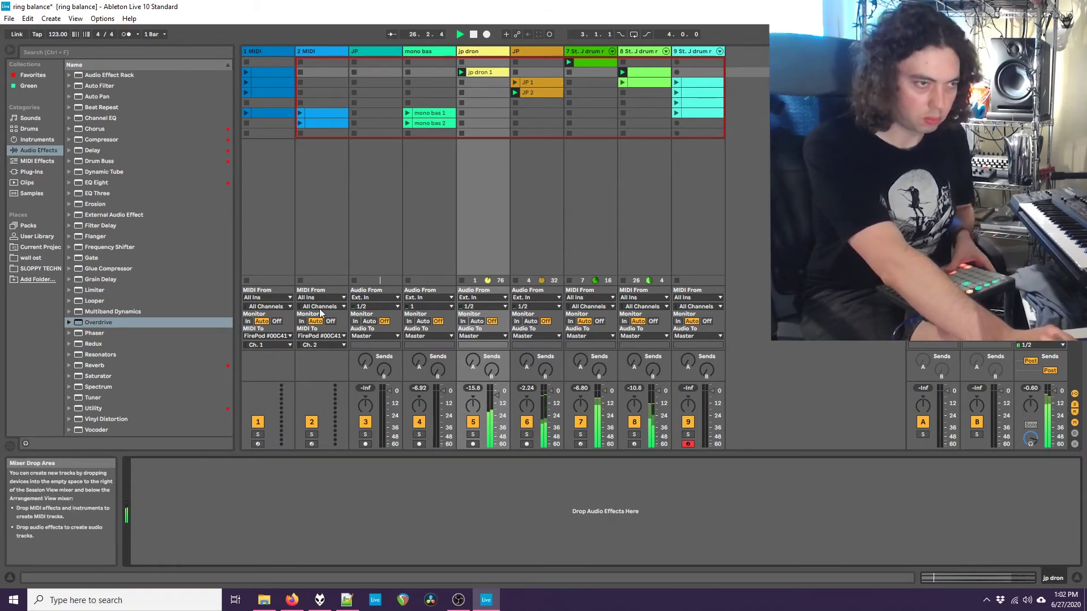
pyautogui.click(422, 51)
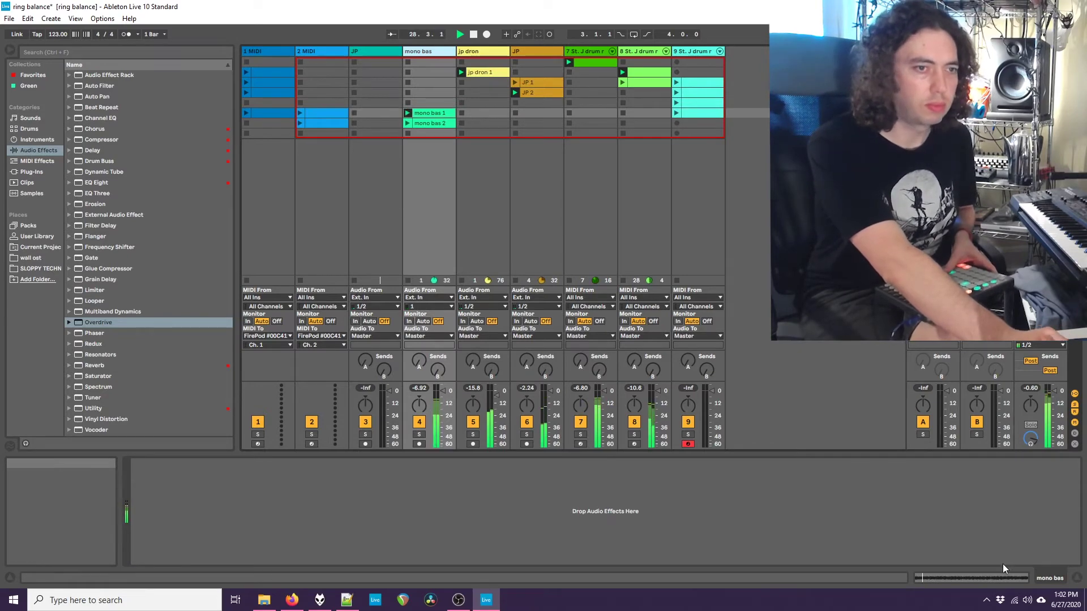
pyautogui.hotkey('shift', 'Tab')
pyautogui.hotkey('shift', 'Tab')
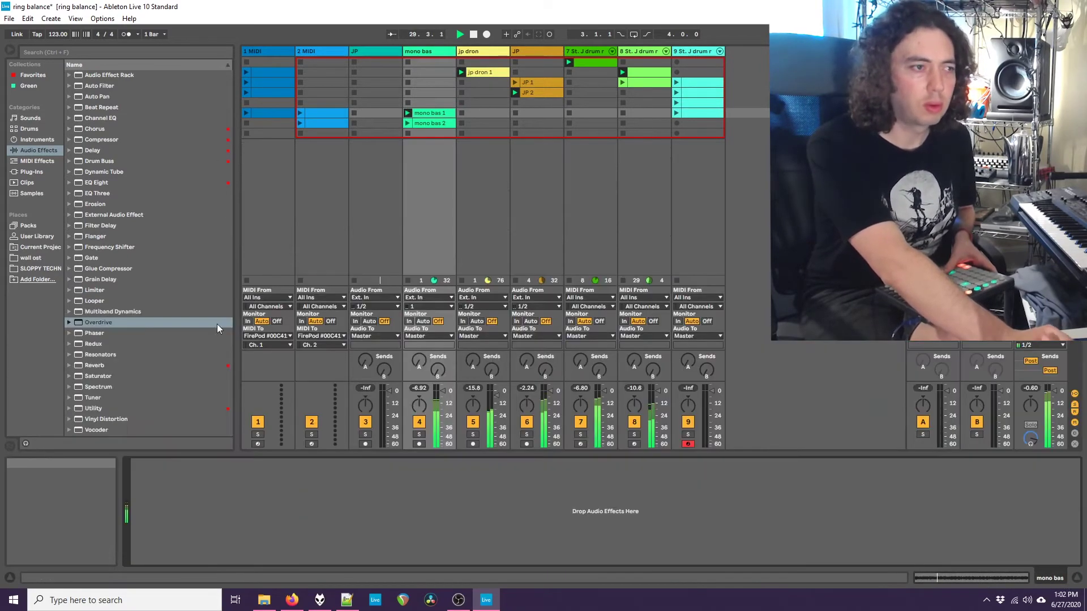
pyautogui.click(107, 117)
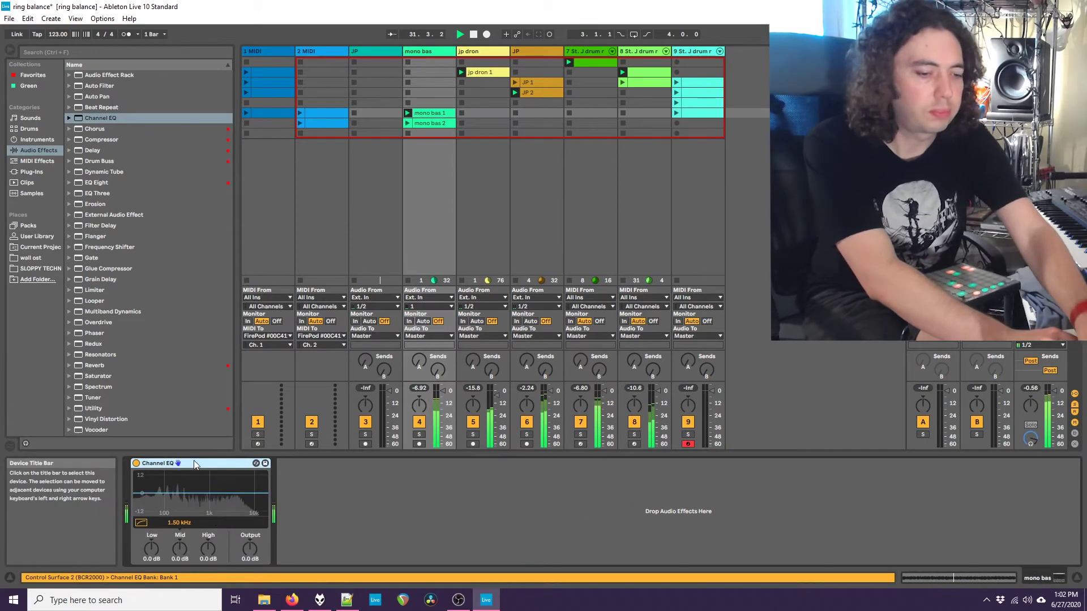
pyautogui.press('Delete')
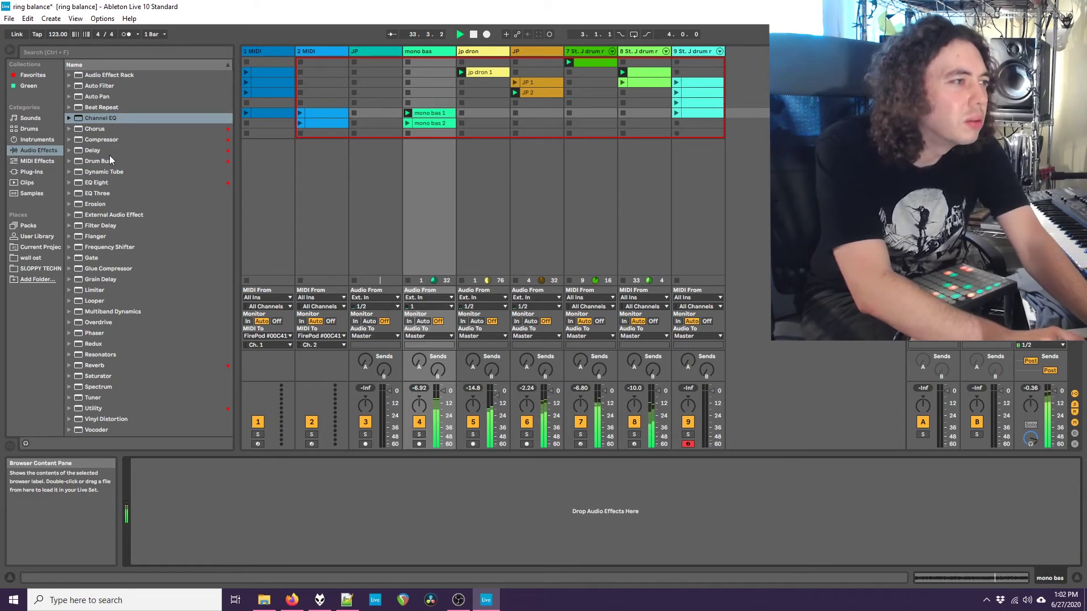
# Step: Add an EQ Eight to the mono bas track with band 2 at 61.2 Hz, 9.79 dB and band 3 at 1.04 kHz, -6.82 dB, Q 0.27
pyautogui.click(95, 184)
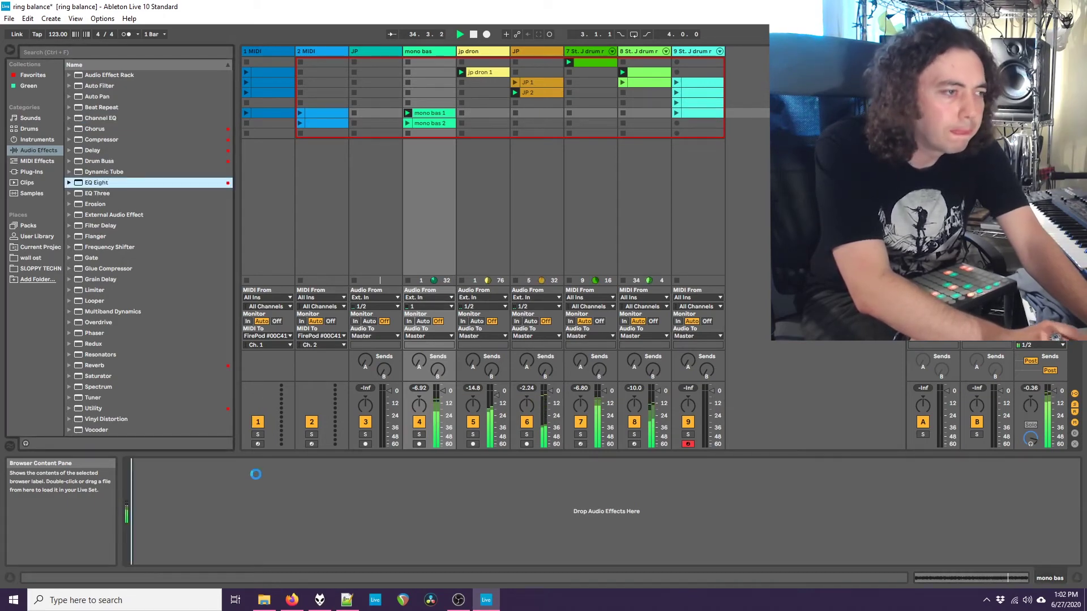
pyautogui.moveTo(223, 506); pyautogui.dragTo(223, 491)
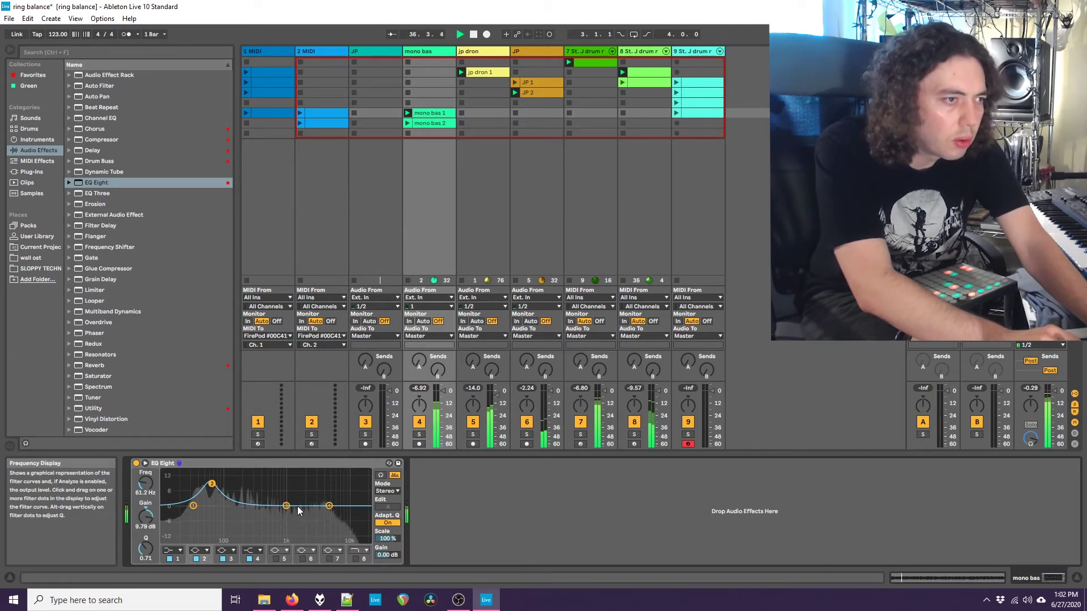
pyautogui.moveTo(285, 505); pyautogui.dragTo(287, 526)
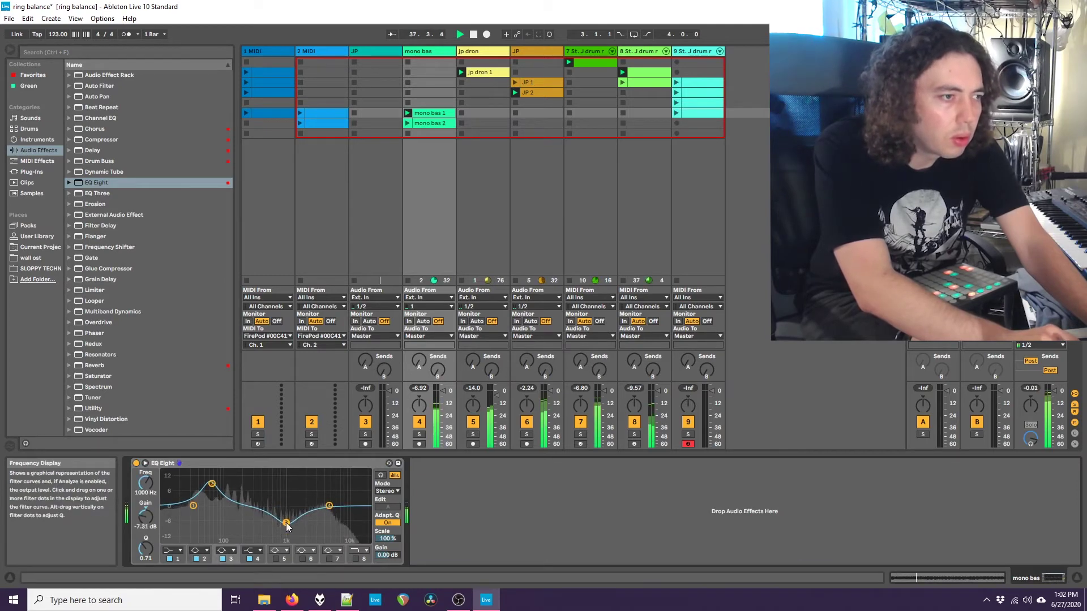
pyautogui.moveTo(146, 548)
pyautogui.mouseDown()
pyautogui.moveTo(145, 527)
pyautogui.moveTo(146, 552)
pyautogui.mouseUp()
pyautogui.moveTo(286, 522); pyautogui.dragTo(287, 521)
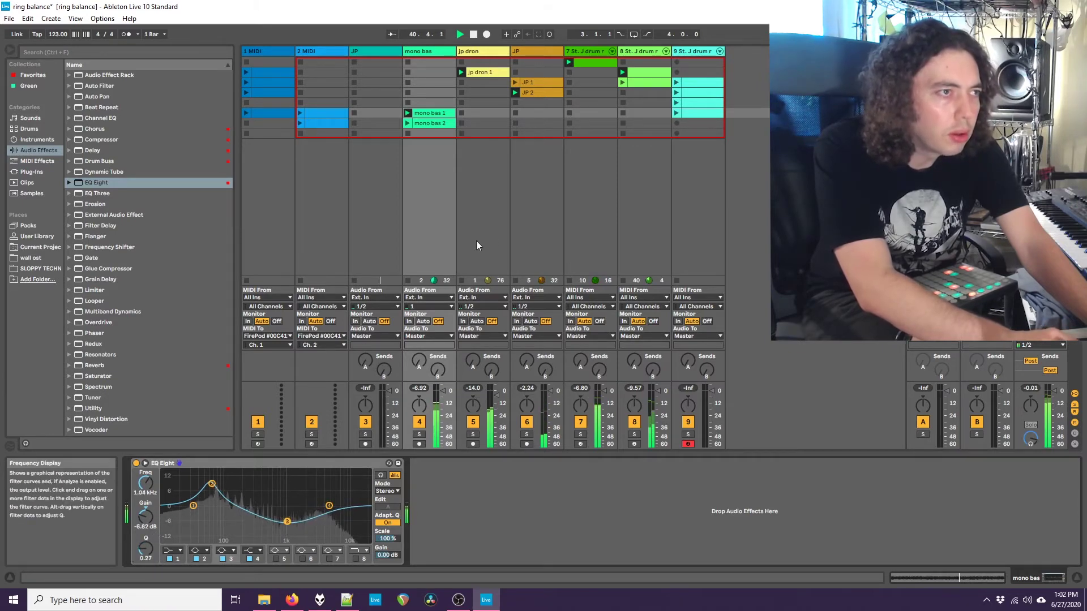
# Step: Solo the mono bas track and set EQ Eight band 2 to 100 Hz, 6.57 dB and Q 0.33
pyautogui.click(419, 434)
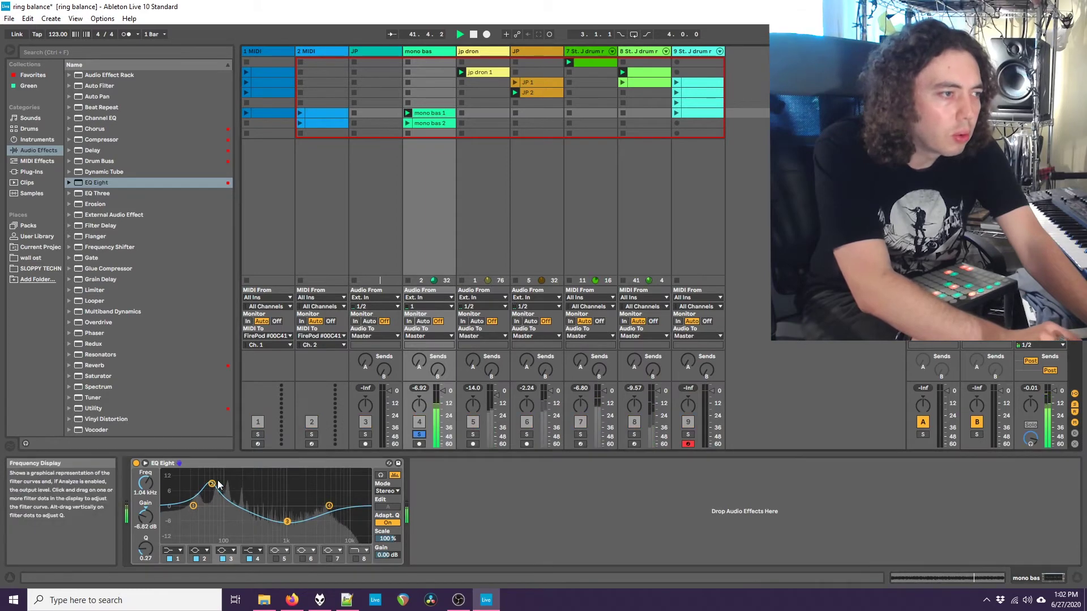
pyautogui.moveTo(214, 485); pyautogui.dragTo(225, 491)
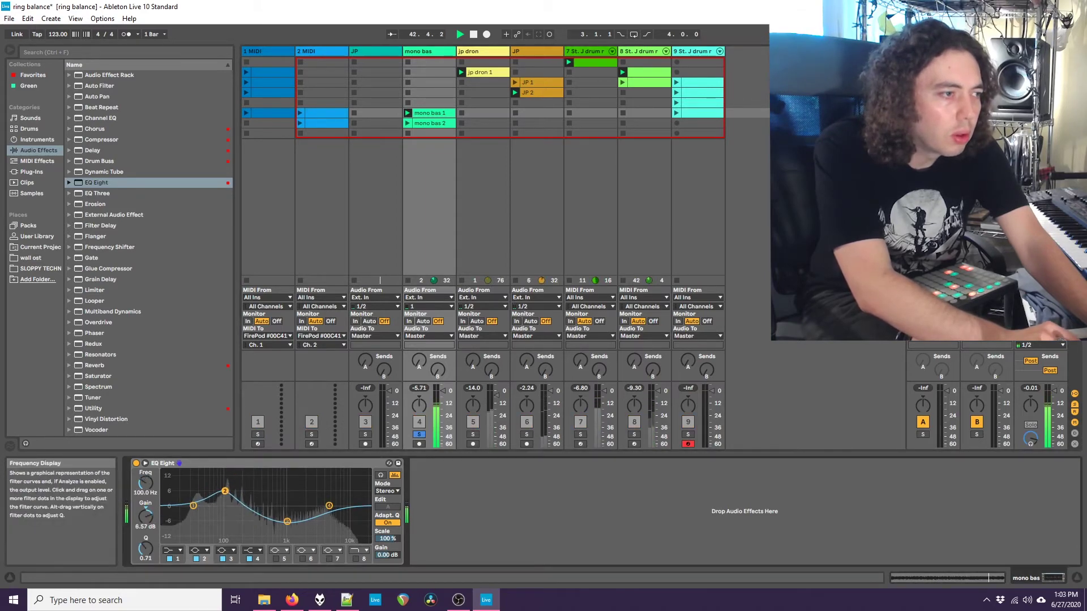
pyautogui.moveTo(145, 548); pyautogui.dragTo(145, 560)
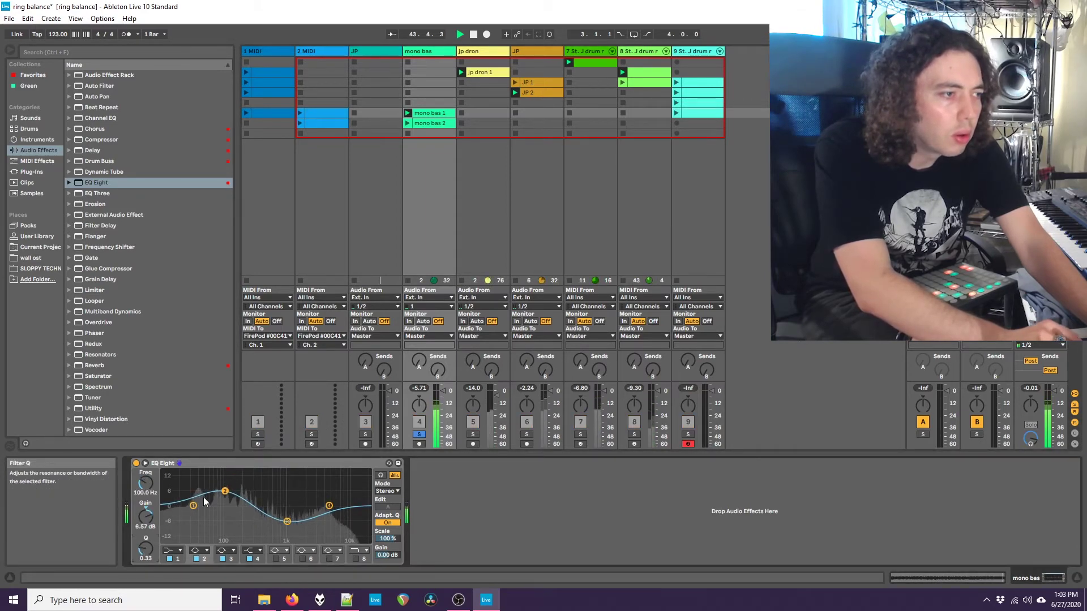
# Step: Move the mono bas EQ Eight band 2 to 114 Hz and try out a Saturator after the EQ
pyautogui.moveTo(225, 491); pyautogui.dragTo(228, 491)
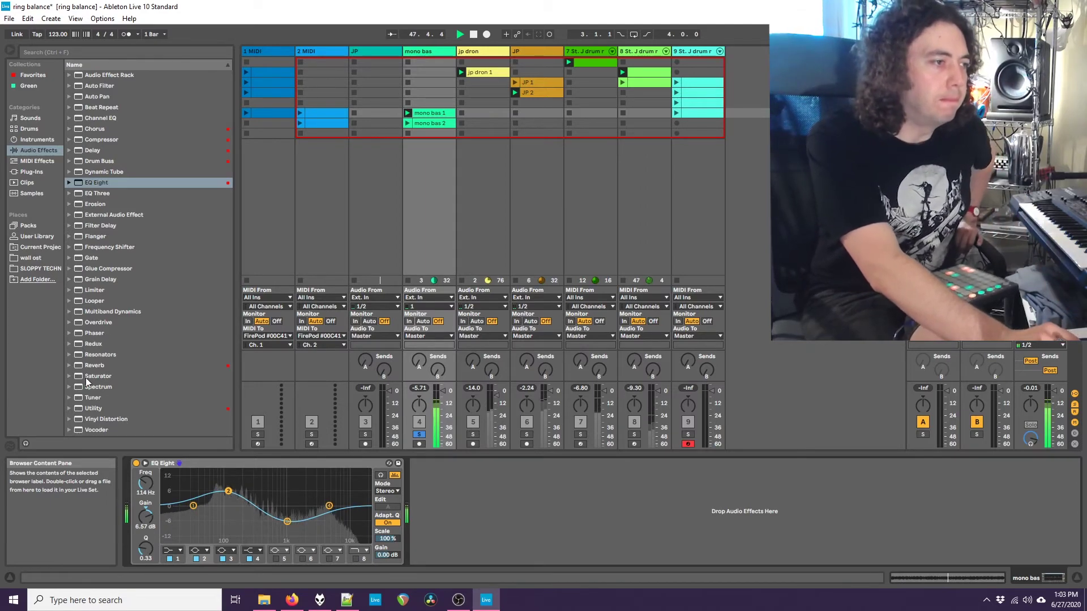
pyautogui.moveTo(93, 376); pyautogui.dragTo(423, 493)
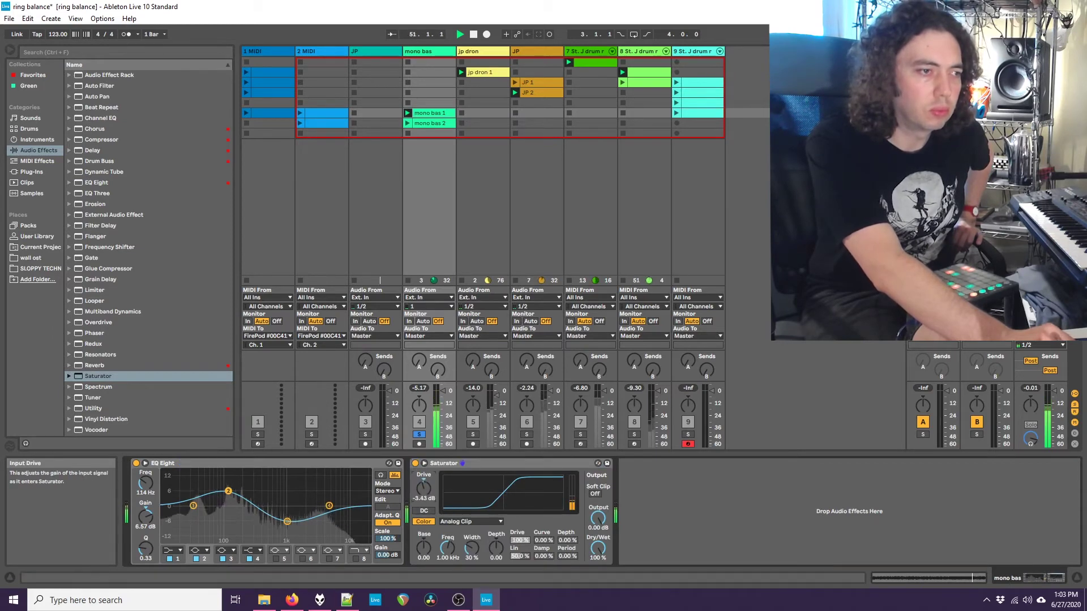
pyautogui.click(436, 464)
pyautogui.press('Delete')
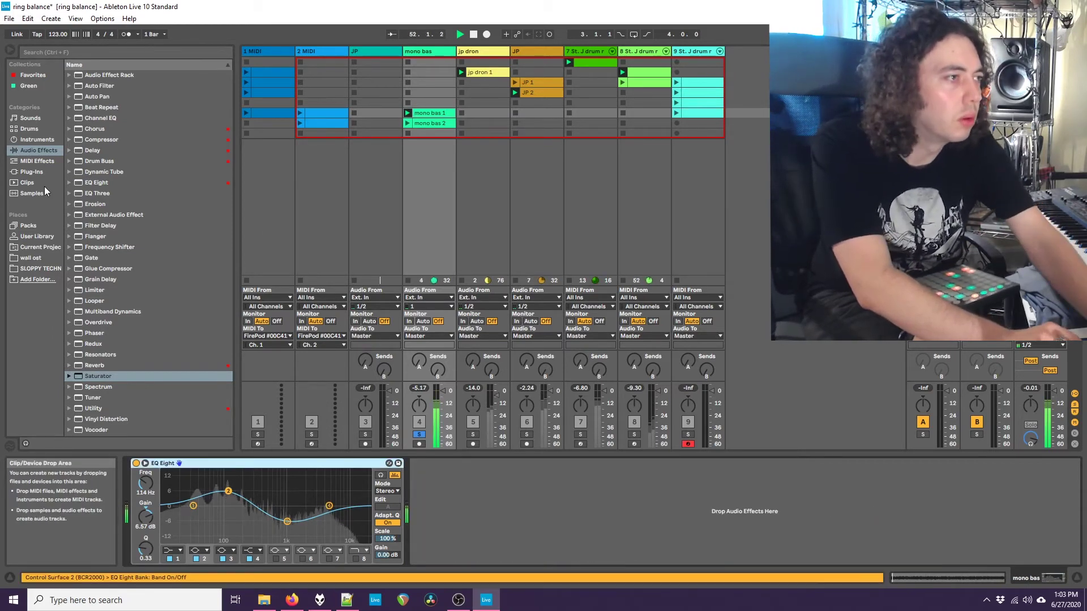
# Step: Add a Drum Buss after the mono bas EQ Eight with boom frequency 37.3 Hz and drive 17%
pyautogui.click(96, 160)
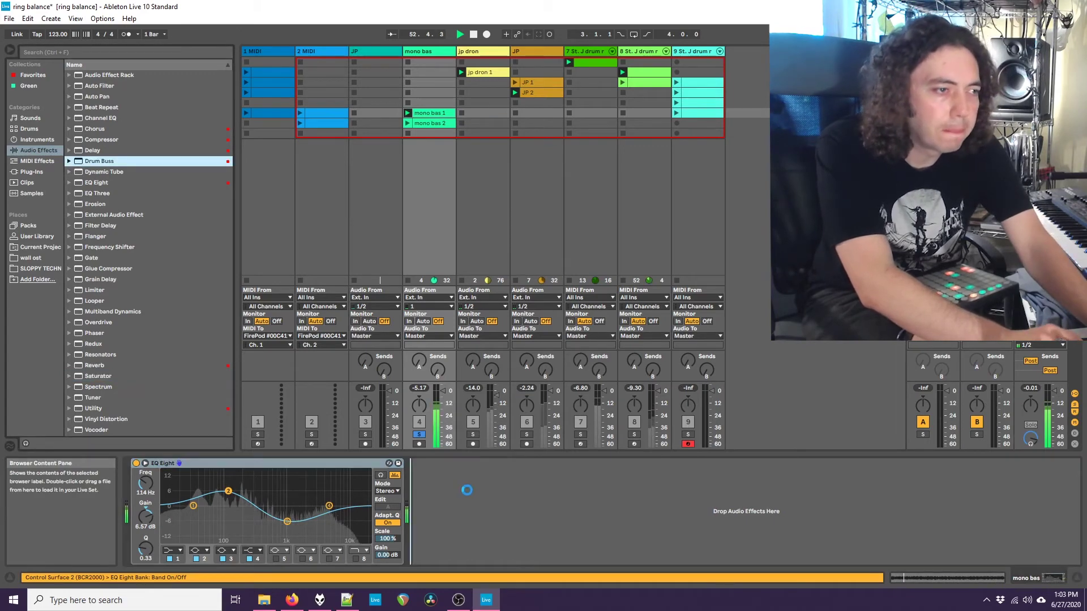
pyautogui.moveTo(493, 485)
pyautogui.mouseDown()
pyautogui.moveTo(493, 475)
pyautogui.moveTo(494, 496)
pyautogui.mouseUp()
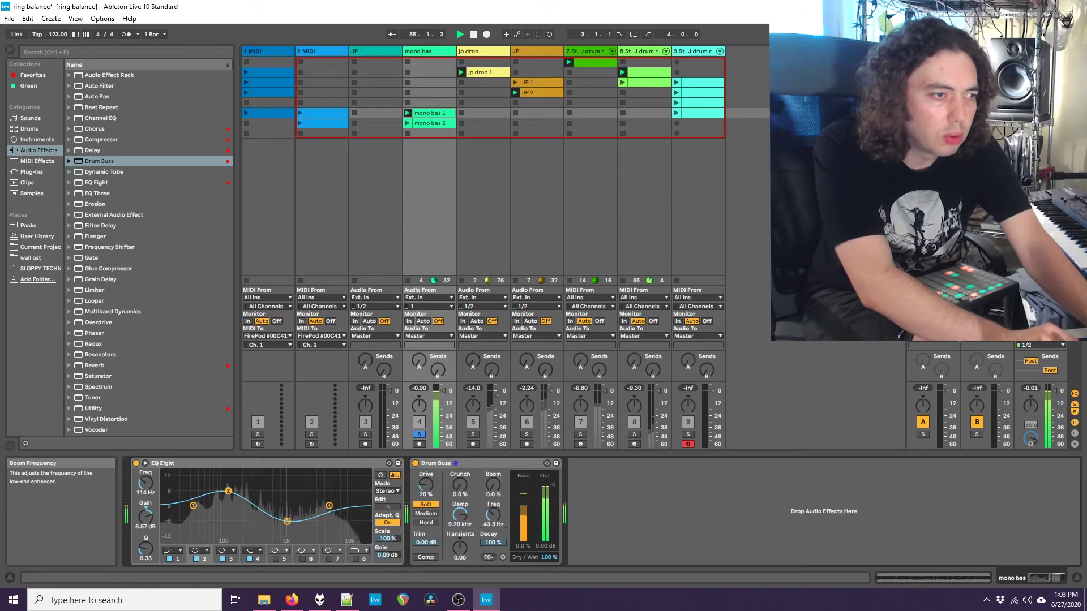
pyautogui.moveTo(460, 485); pyautogui.dragTo(425, 497)
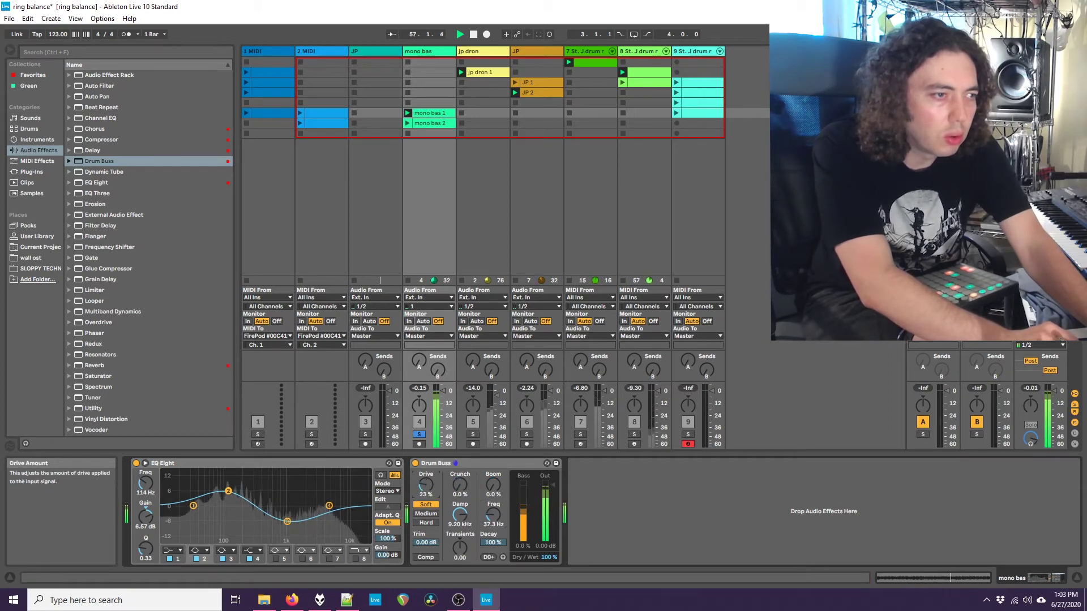
# Step: Unsolo the mono bas track and lower its volume to -1.0 dB
pyautogui.click(419, 435)
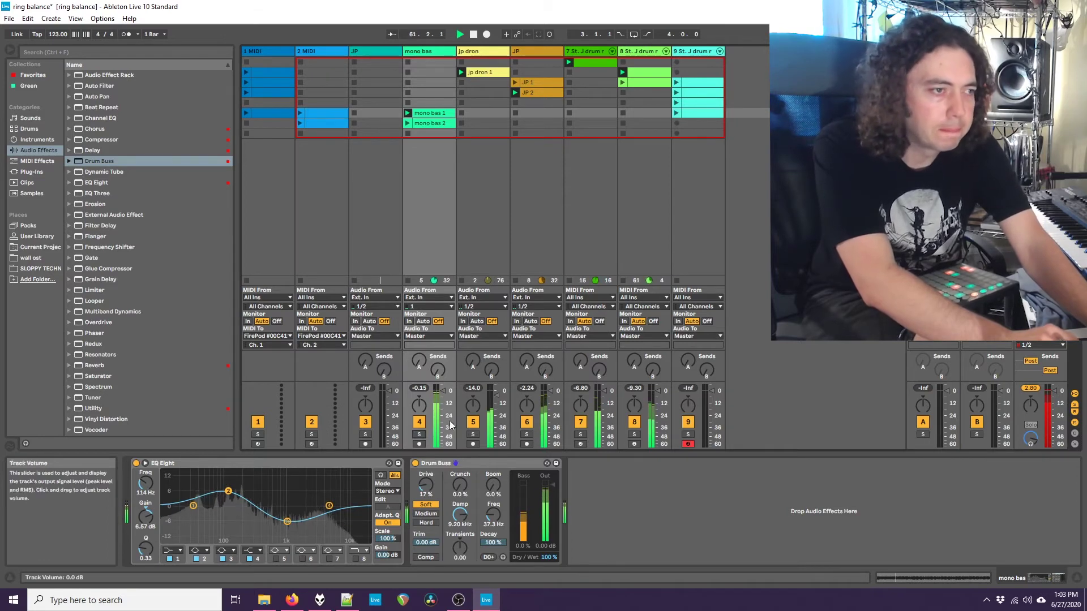
pyautogui.scroll(-1, 445, 395)
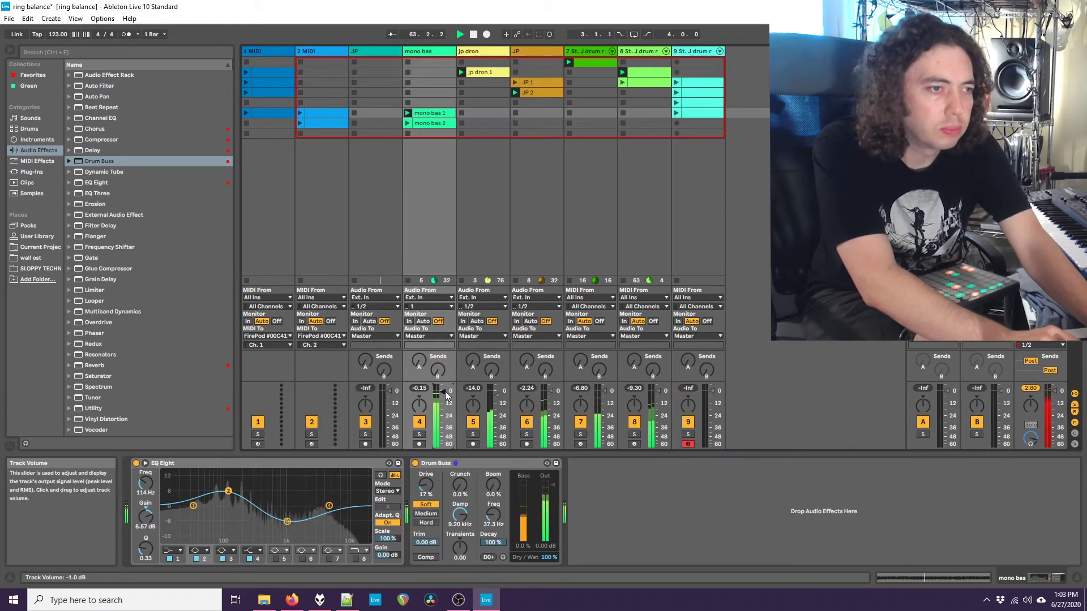
# Step: Change the mono bas EQ Eight band 1 to a low-cut filter at 57.4 Hz with Q 0.75
pyautogui.click(193, 505)
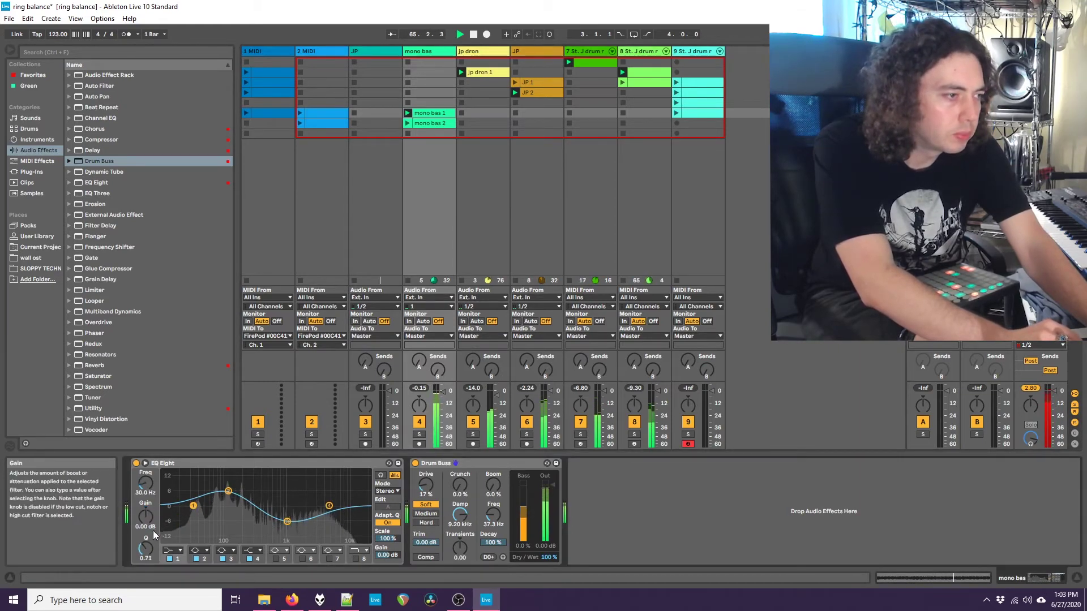
pyautogui.click(172, 550)
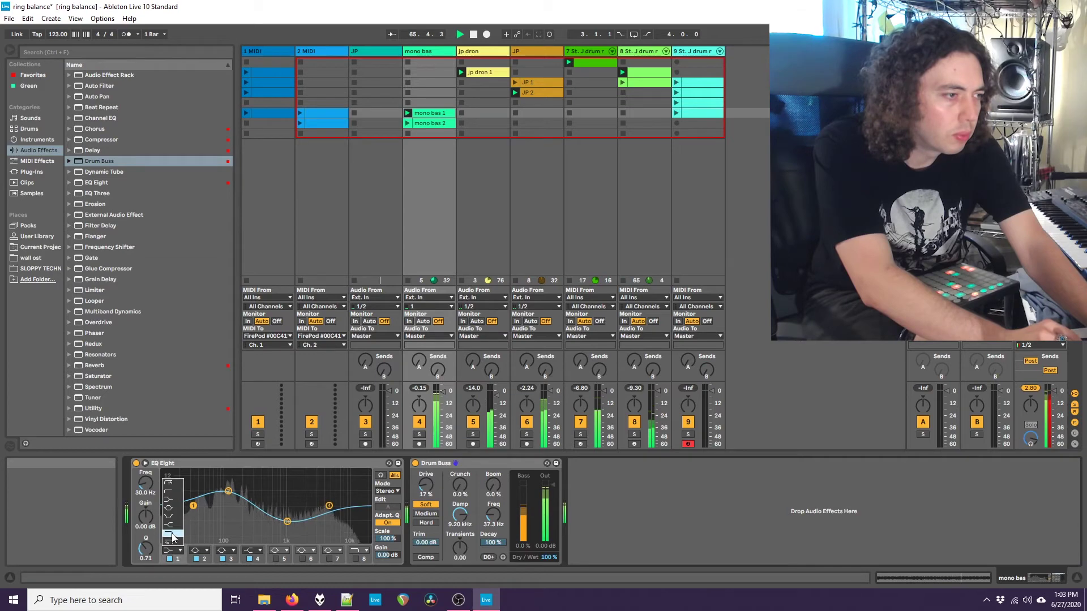
pyautogui.click(169, 492)
pyautogui.moveTo(193, 506); pyautogui.dragTo(210, 513)
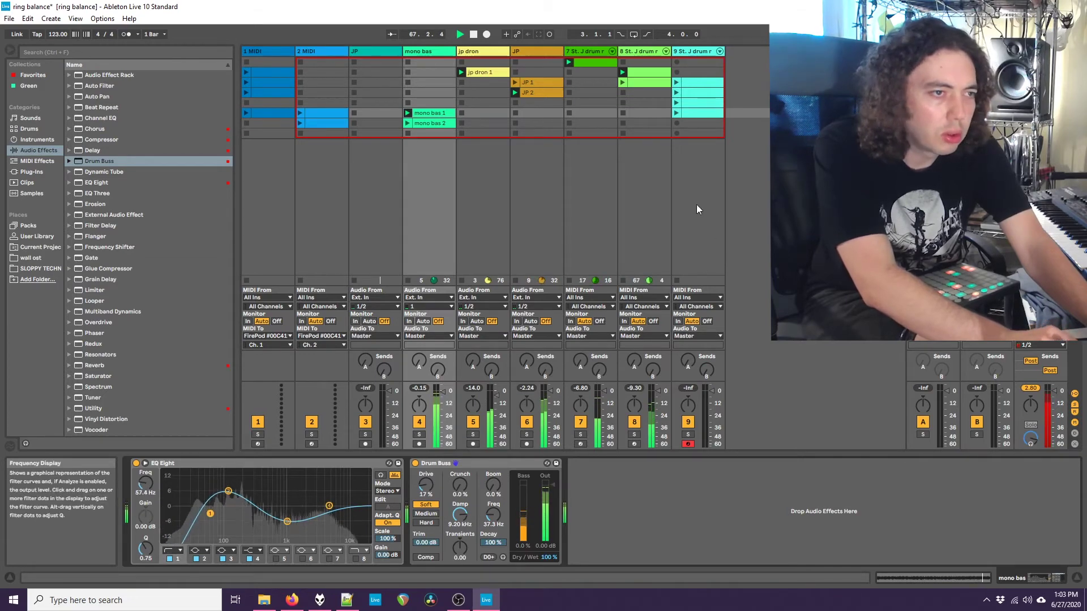
# Step: Set the mono bas EQ Eight band 2 to 121 Hz, 5.58 dB and band 3 to 290 Hz, -4.59 dB
pyautogui.moveTo(229, 487); pyautogui.dragTo(230, 493)
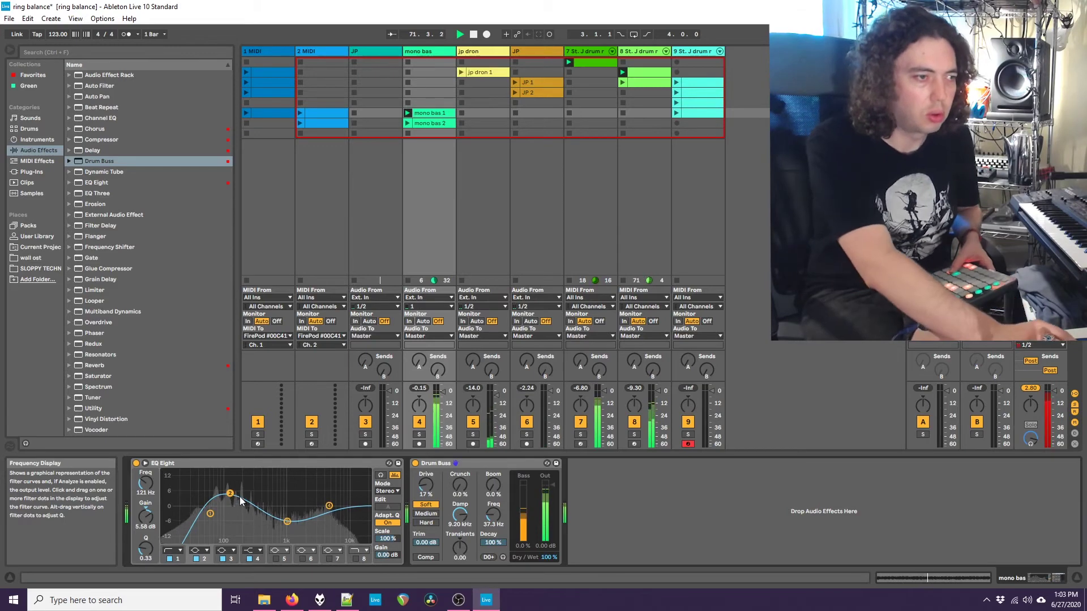
pyautogui.moveTo(287, 521); pyautogui.dragTo(259, 509)
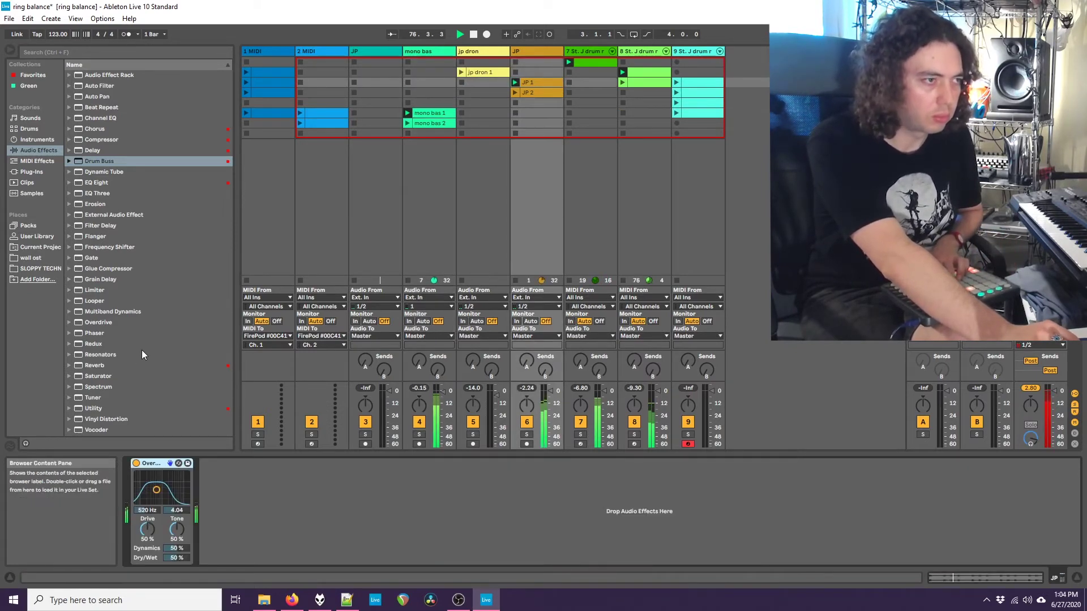
pyautogui.click(410, 53)
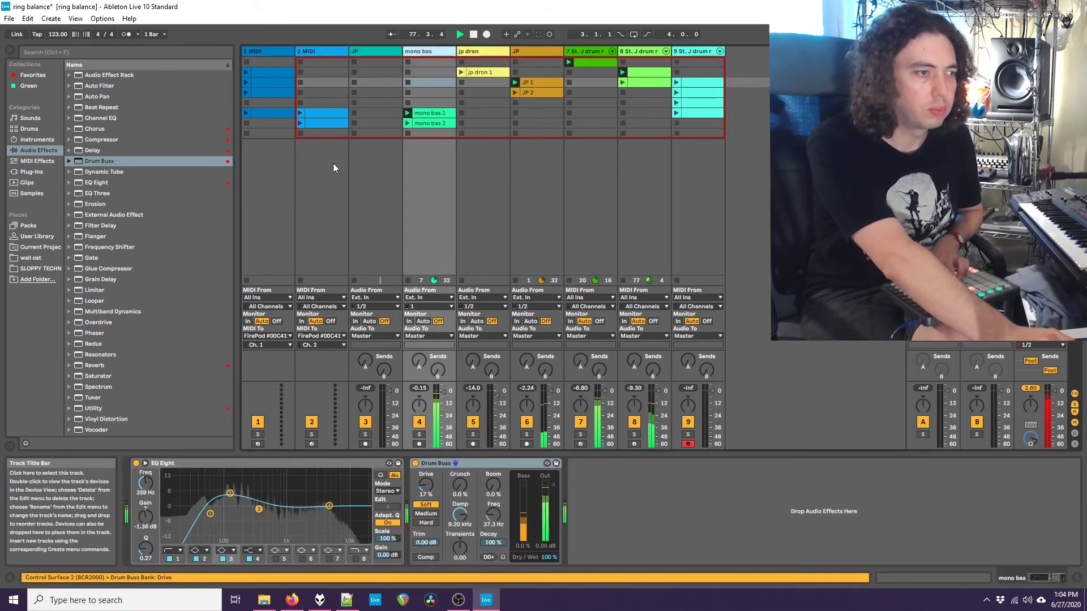
pyautogui.moveTo(258, 509); pyautogui.dragTo(253, 516)
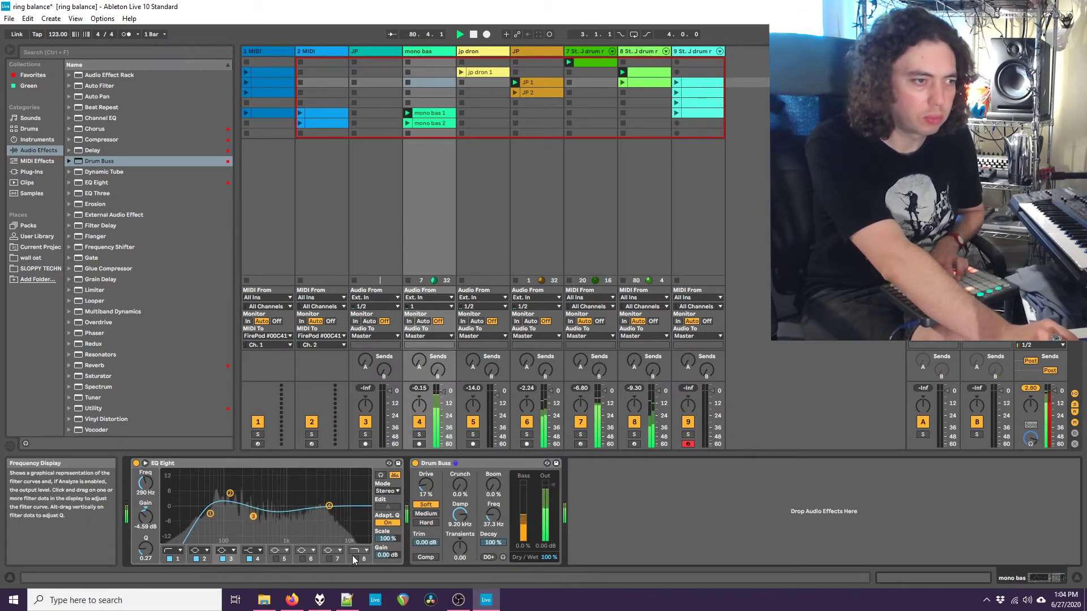
pyautogui.doubleClick(351, 528)
pyautogui.moveTo(351, 528); pyautogui.dragTo(233, 487)
# Step: Add an EQ Eight after the JP track 6 Overdrive with band 1 as a 186 Hz low cut and band 3 at 2.35 kHz, 3.10 dB
pyautogui.click(524, 52)
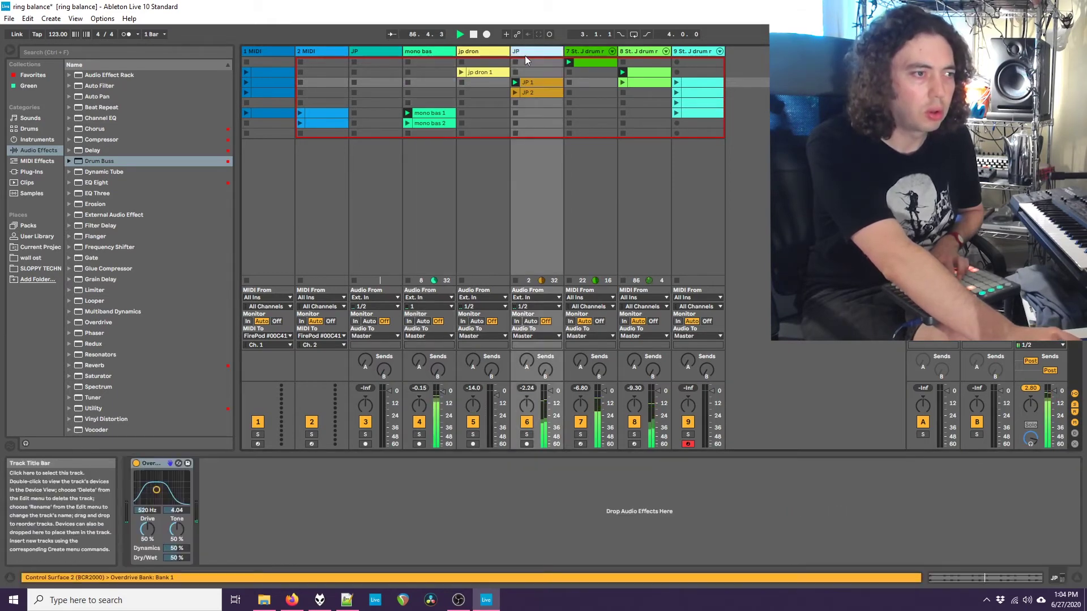
pyautogui.moveTo(89, 182); pyautogui.dragTo(240, 503)
pyautogui.click(245, 550)
pyautogui.click(249, 509)
pyautogui.moveTo(262, 514); pyautogui.dragTo(310, 513)
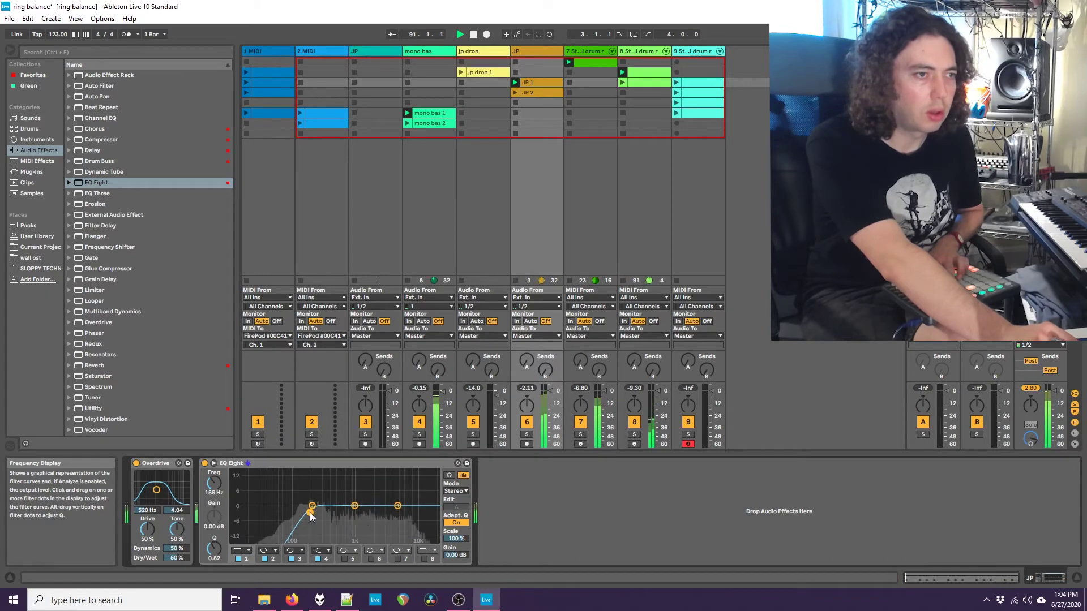
pyautogui.moveTo(352, 506); pyautogui.dragTo(377, 502)
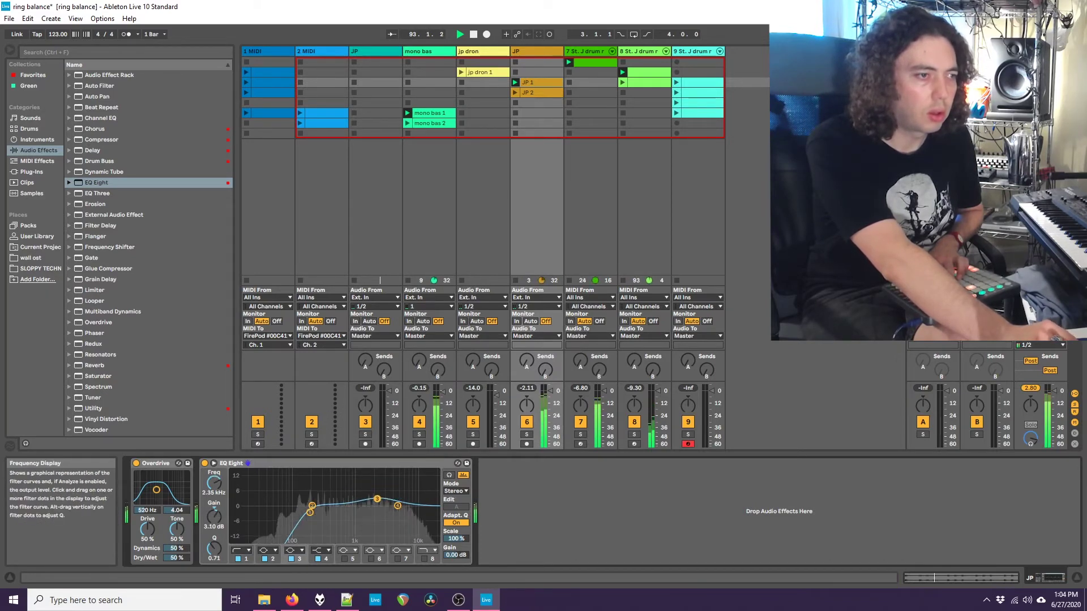
# Step: Add a Drum Buss to the track 7 drum rack with boom 21% and boom frequency 40.4 Hz
pyautogui.click(589, 51)
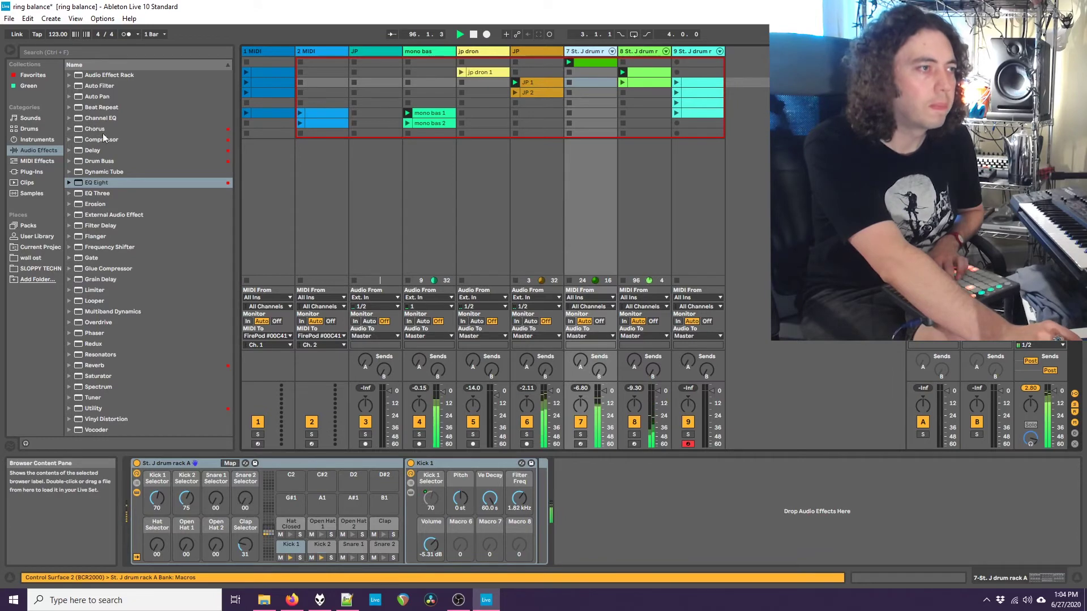
pyautogui.moveTo(92, 162); pyautogui.dragTo(553, 466)
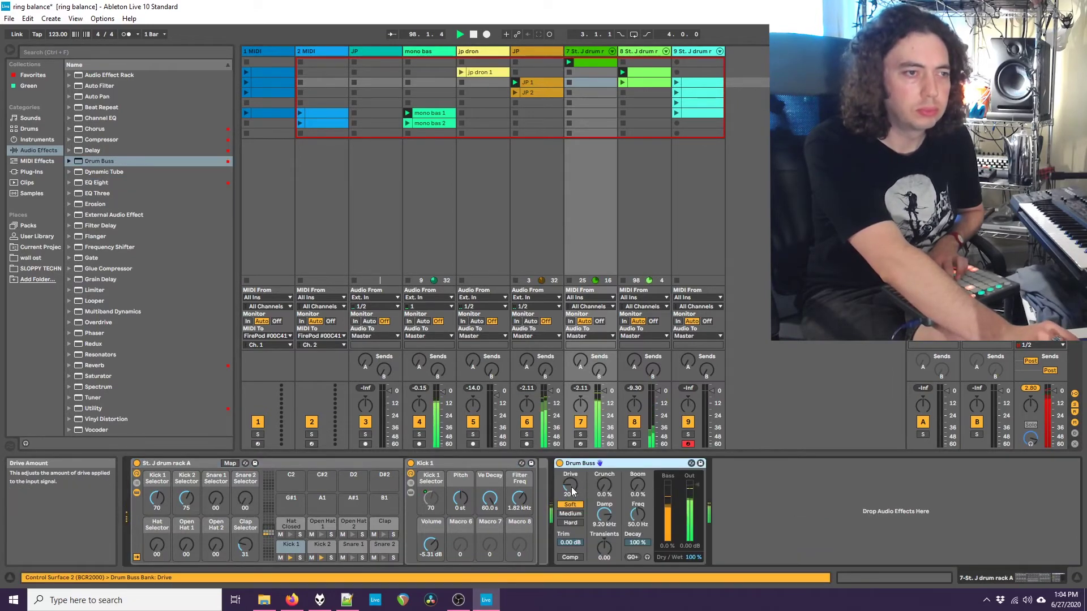
pyautogui.moveTo(627, 489); pyautogui.dragTo(626, 467)
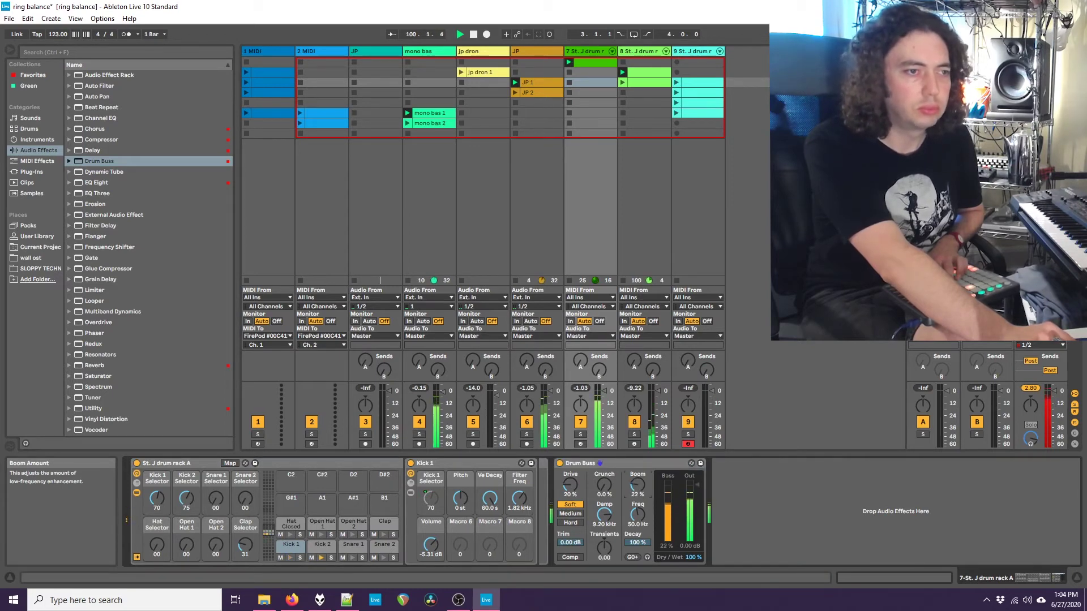
pyautogui.moveTo(637, 514); pyautogui.dragTo(637, 520)
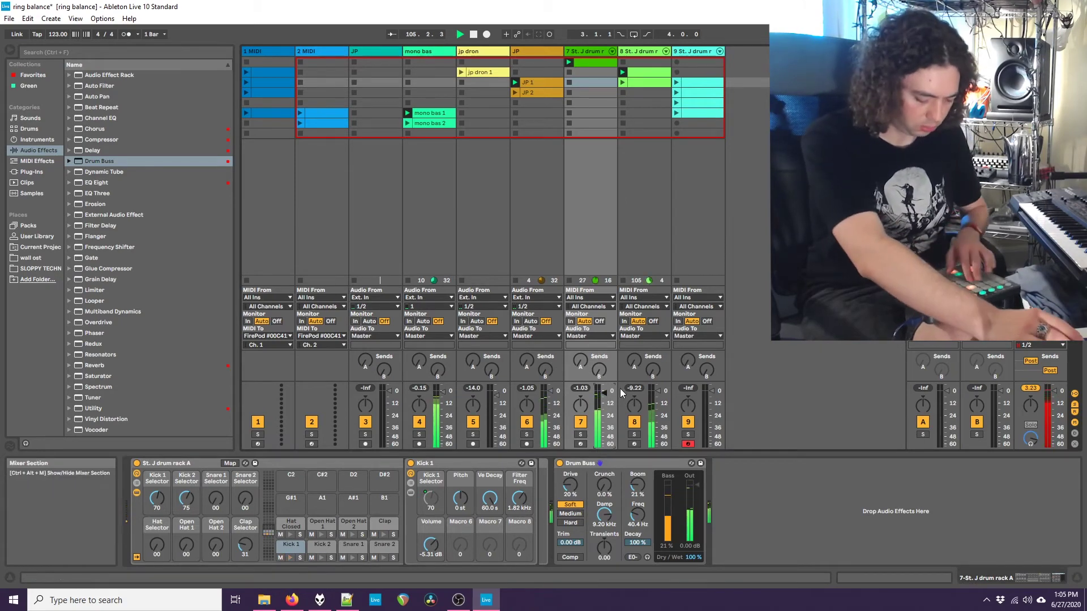
# Step: Add an EQ Eight to the jp dron track and move its band 1 to a higher frequency
pyautogui.click(483, 226)
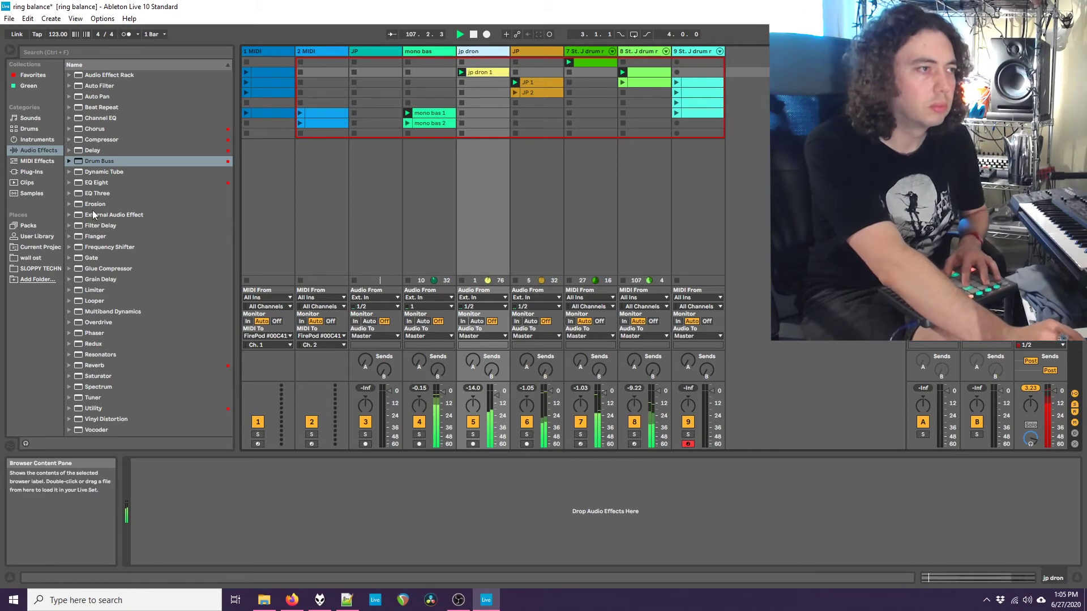
pyautogui.moveTo(96, 183); pyautogui.dragTo(358, 497)
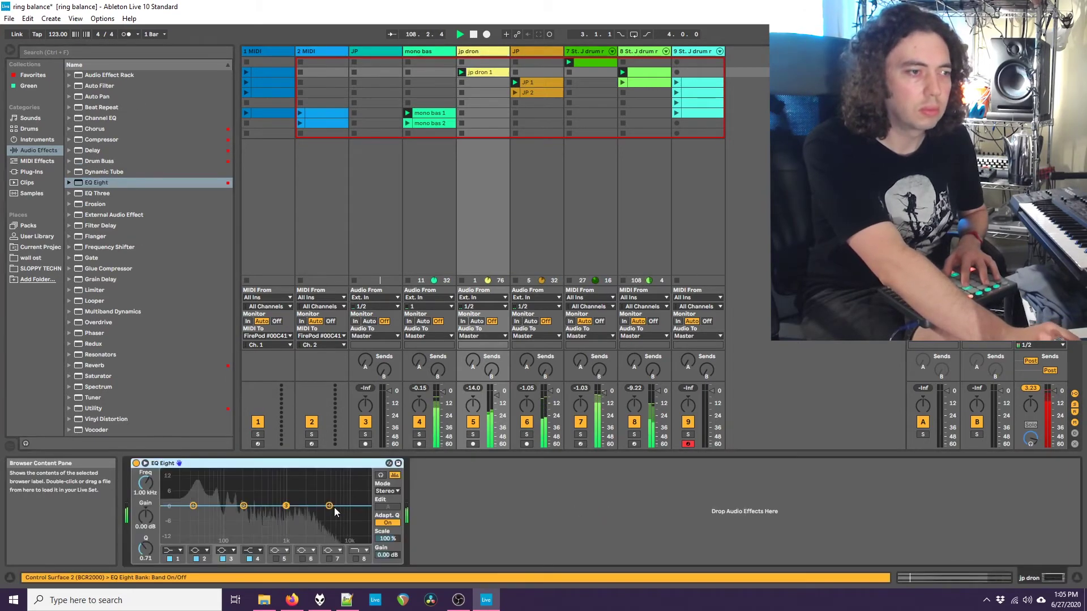
pyautogui.moveTo(193, 506); pyautogui.dragTo(229, 514)
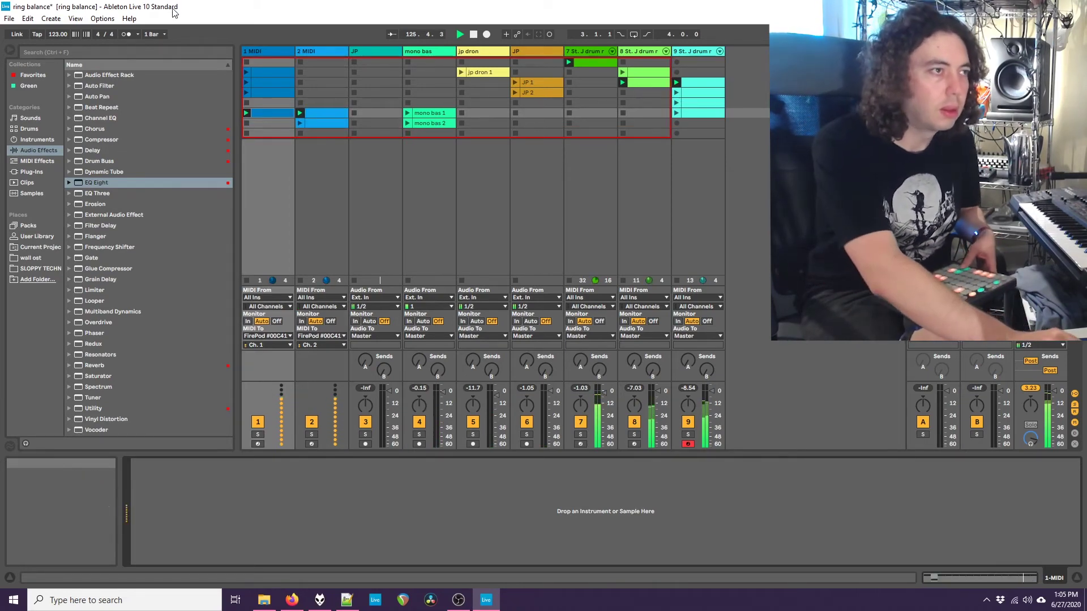
# Step: Move the first MIDI track behind the JP audio track and arm that JP track for recording
pyautogui.moveTo(250, 49); pyautogui.dragTo(344, 54)
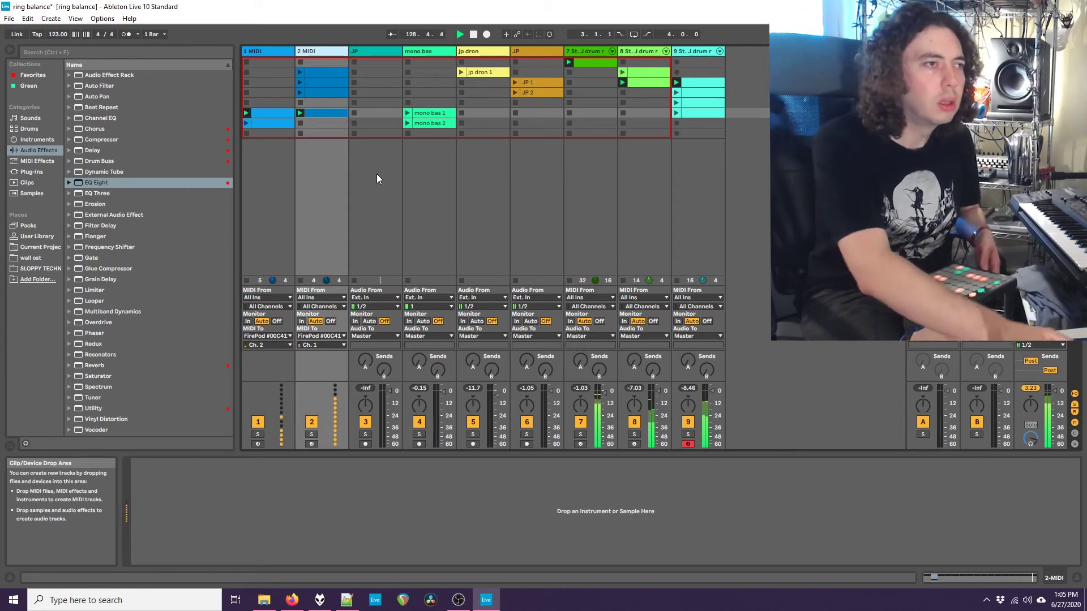
pyautogui.moveTo(315, 52); pyautogui.dragTo(397, 54)
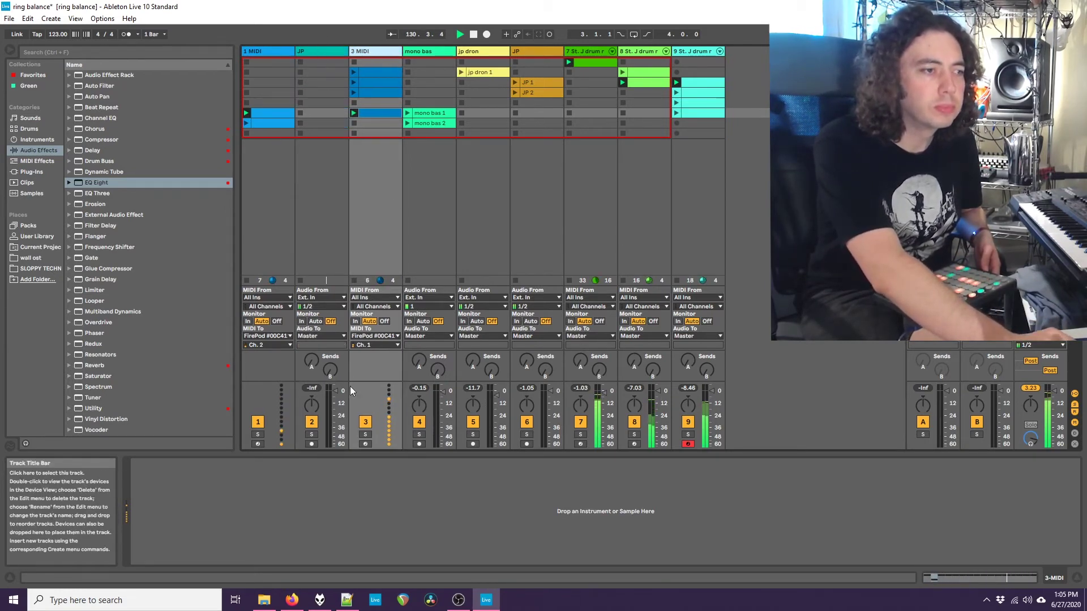
pyautogui.click(311, 444)
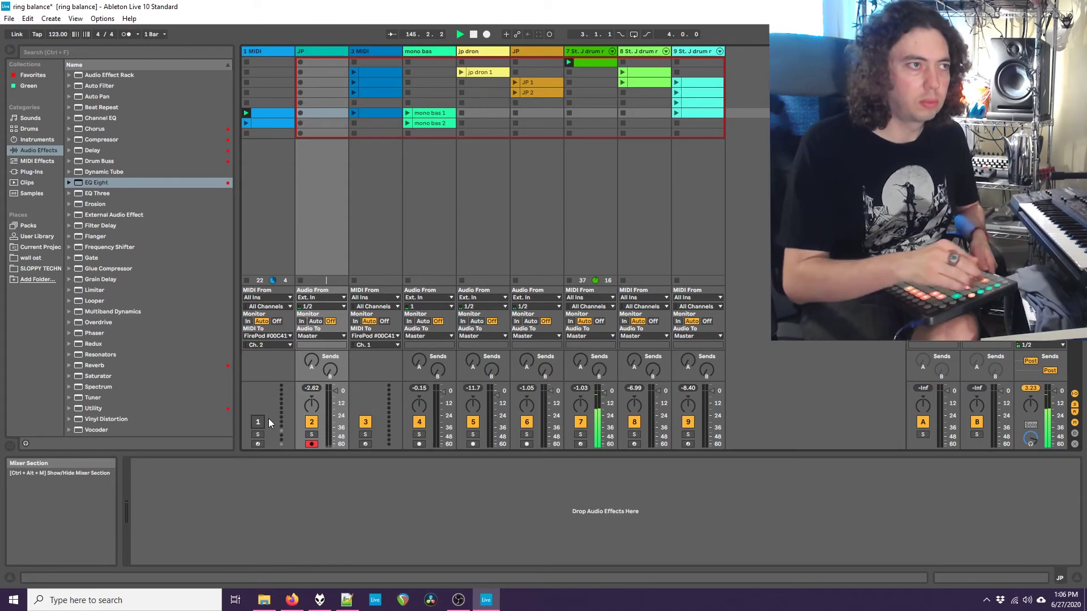
# Step: Stop playback, return the song position to 1.1.1 and save the set
pyautogui.click(468, 34)
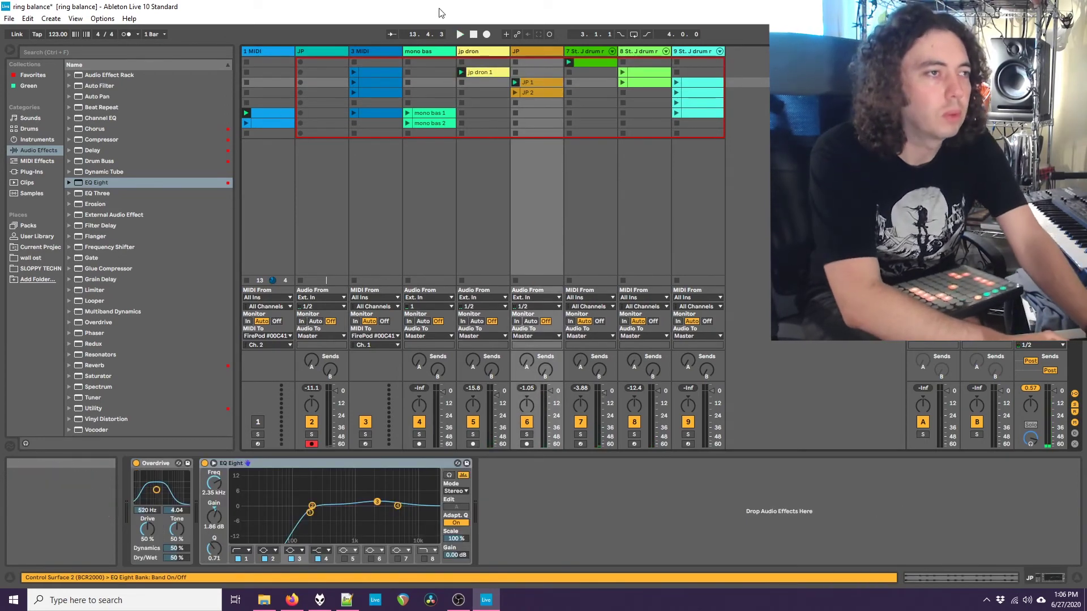
pyautogui.doubleClick(473, 35)
pyautogui.hotkey('ctrl', 's')
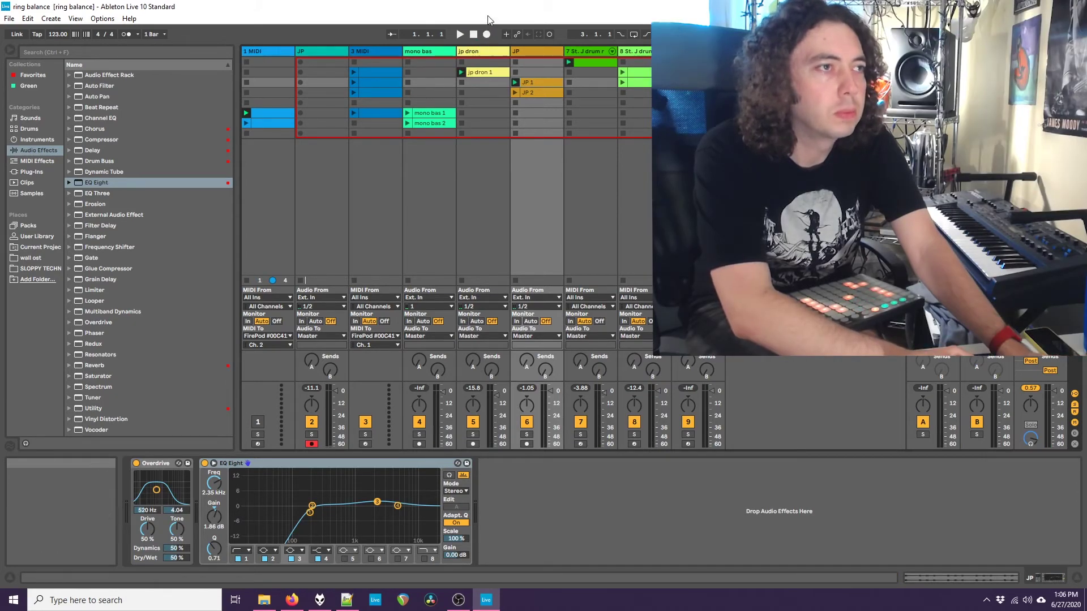
# Step: Record a full live performance of the clips into the arrangement, stopping at about bar 174
pyautogui.click(486, 35)
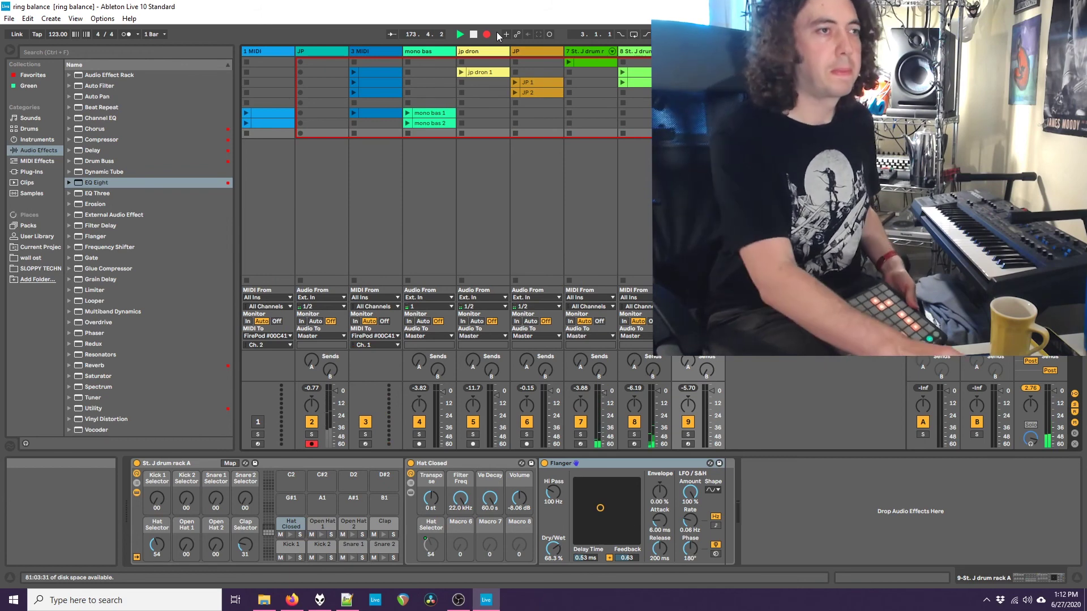
pyautogui.doubleClick(473, 34)
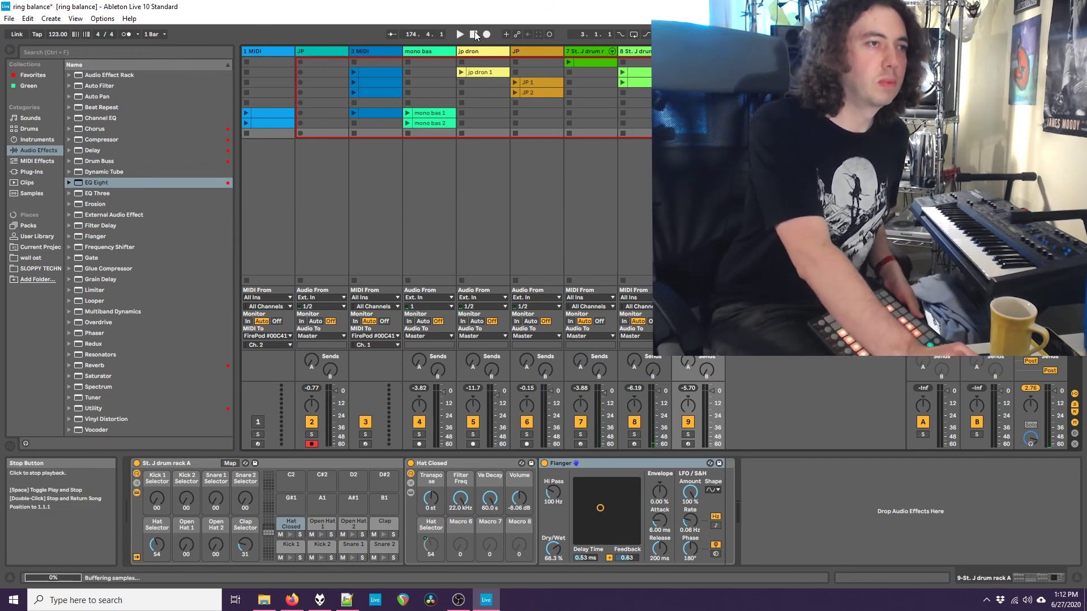